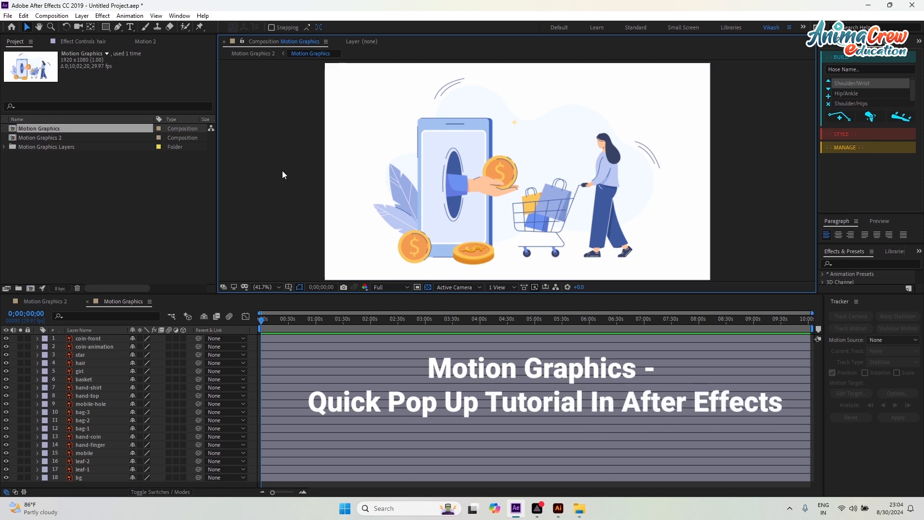
Switch to Illustrator, review the artwork's separate layers from coin-animation to hand-shirt, and return to After Effects.
left_click(559, 508)
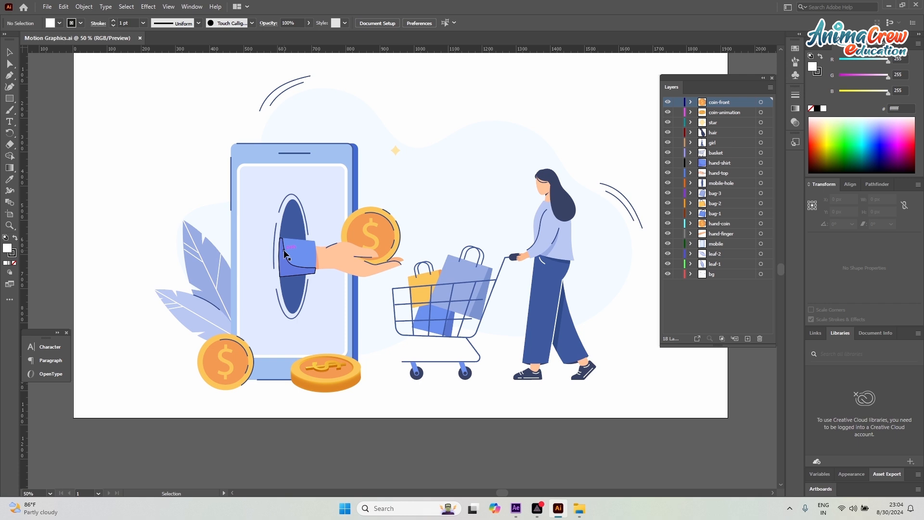
left_click(725, 113)
left_click(714, 122)
left_click(718, 134)
left_click(718, 143)
left_click(721, 153)
left_click(722, 163)
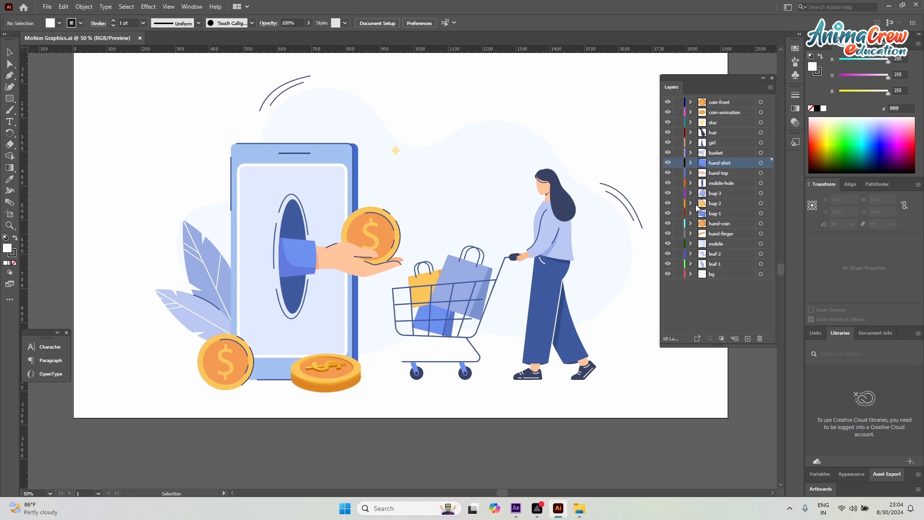
mouse_move(516, 508)
left_click(518, 477)
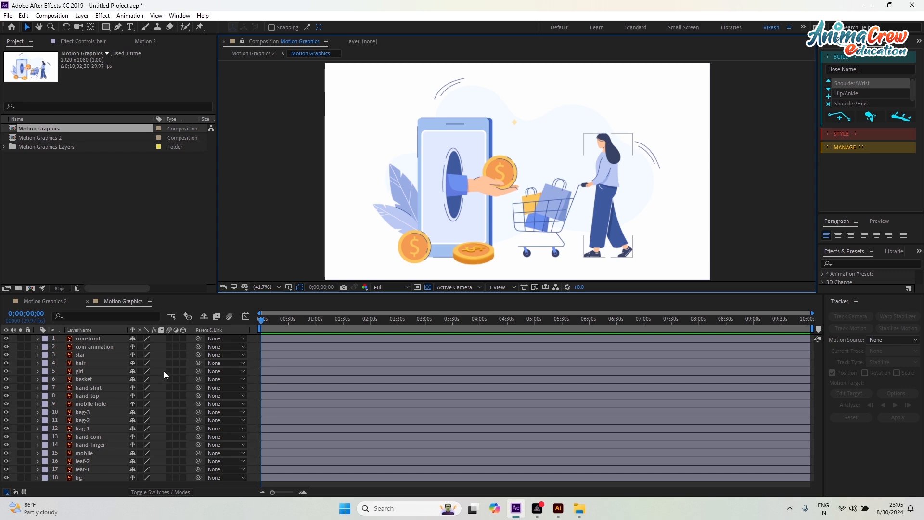
Hide every layer in the Motion Graphics composition except the mobile layer.
left_click(82, 339)
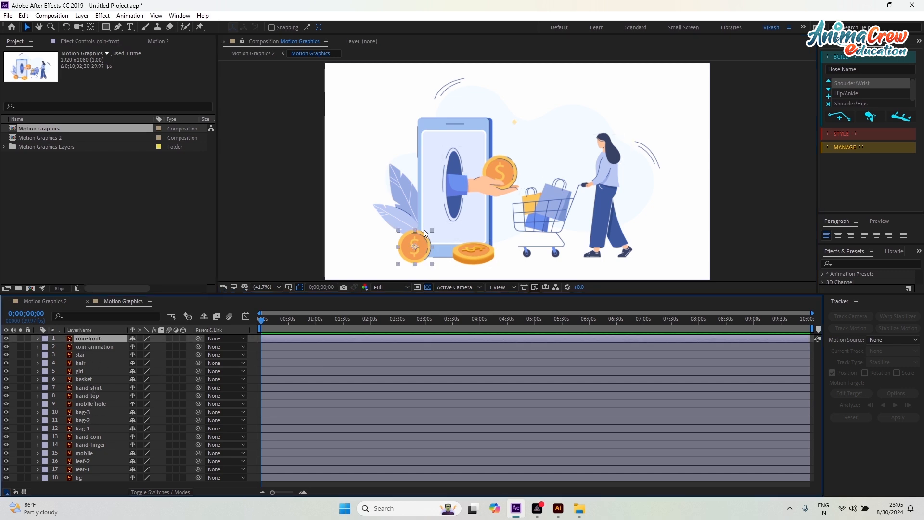
left_click(419, 175)
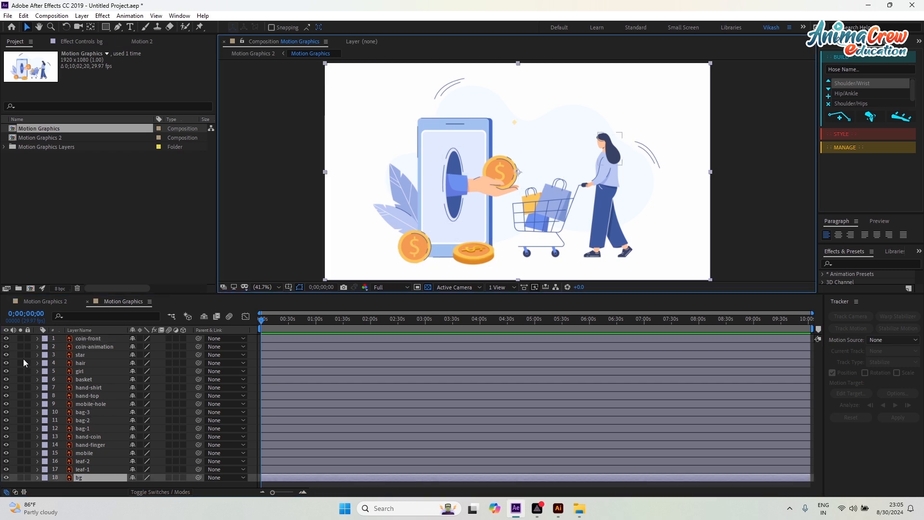
left_click_drag(6, 338, 12, 479)
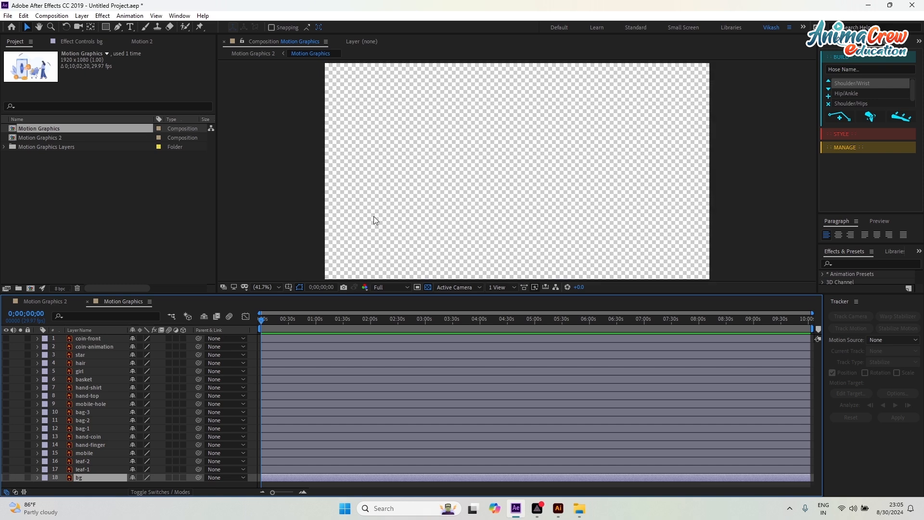
left_click(103, 454)
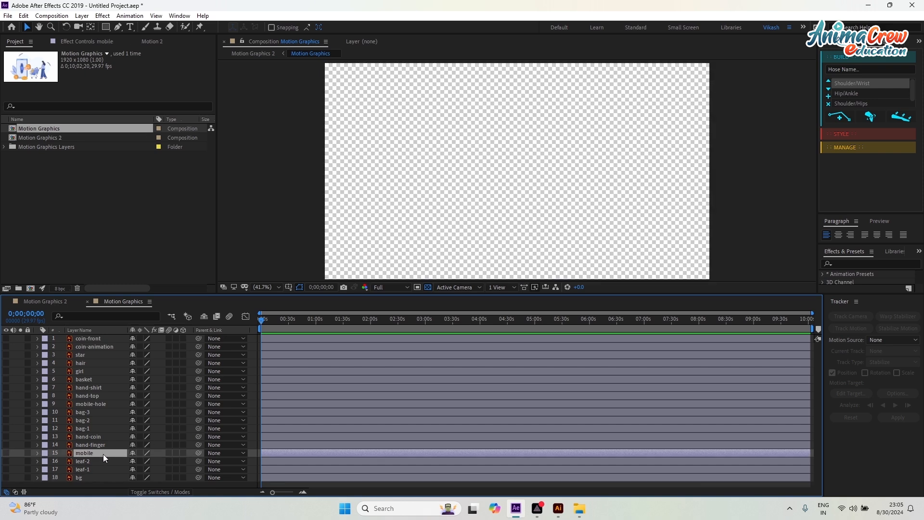
left_click(6, 452)
left_click_drag(496, 237, 478, 192)
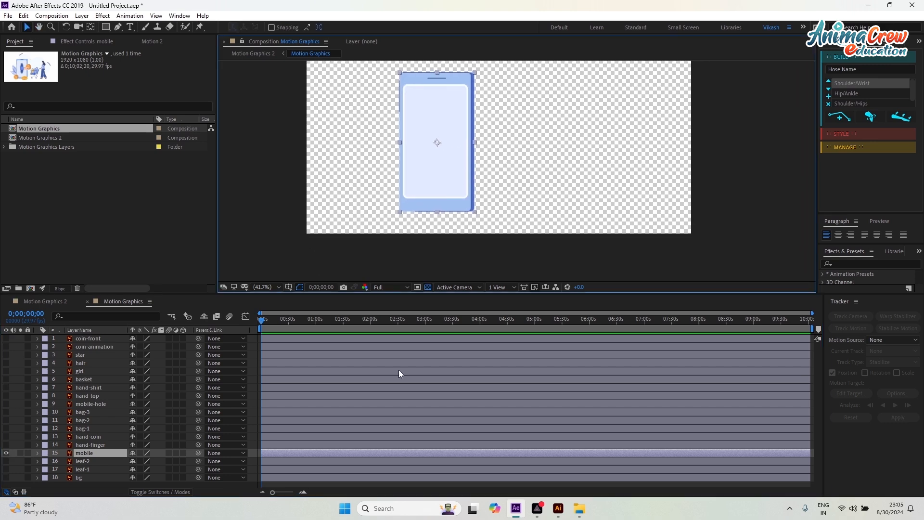
Add Position keyframes to the mobile layer at frame 0 and frame 5, keeping the phone in its original place.
key("=")
key("=")
key("=")
left_click_drag(280, 492, 305, 494)
key("p")
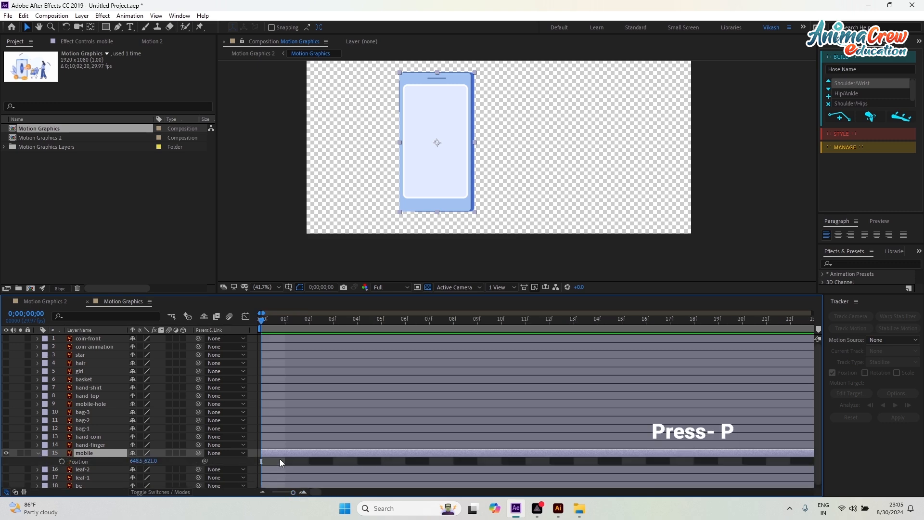
left_click(62, 460)
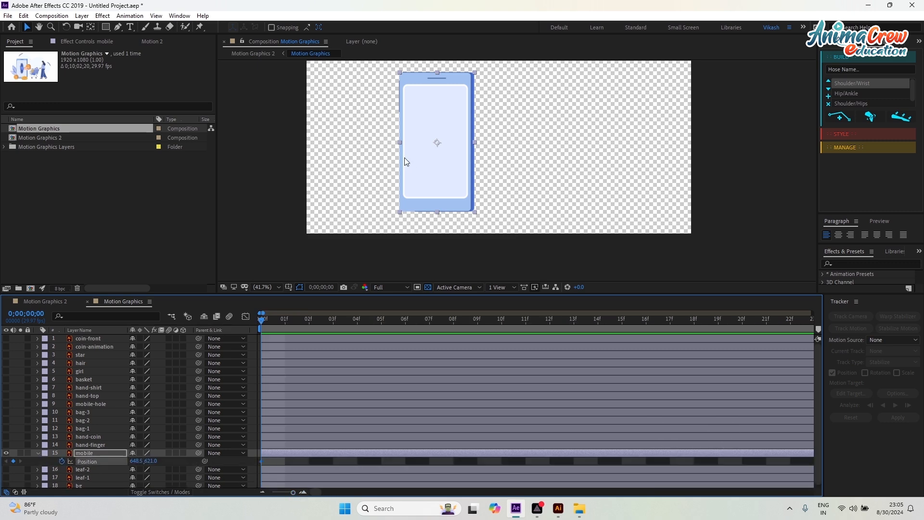
scroll(405, 140, "down", 2)
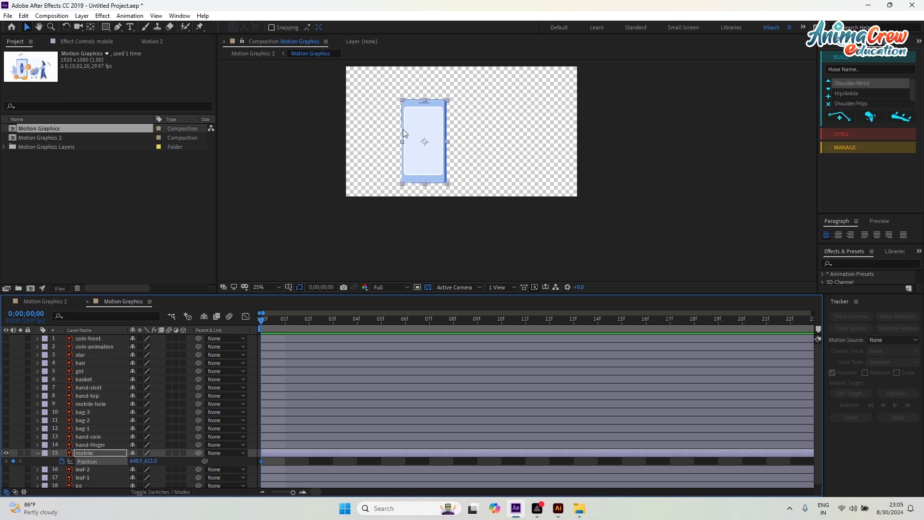
left_click(282, 322)
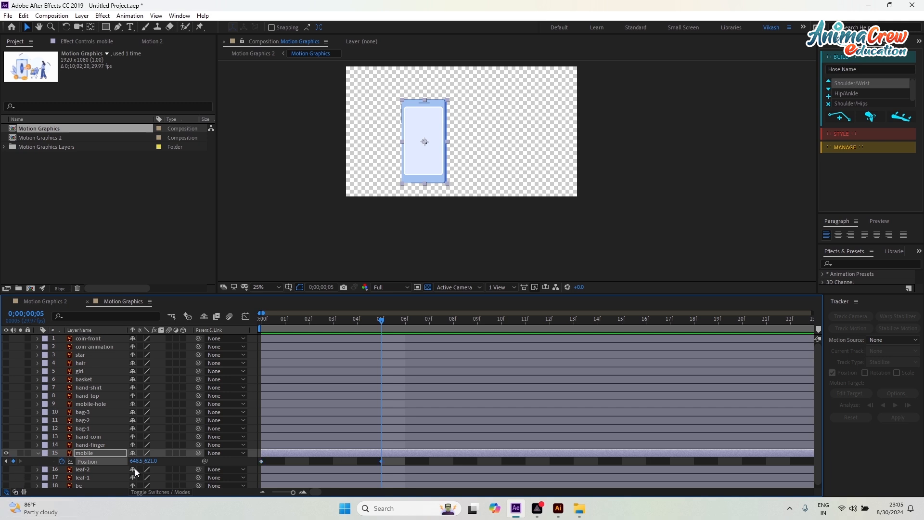
At frame 0, move the mobile layer straight down below the composition to about 648.5, 1489.0, and preview the rise.
left_click(6, 461)
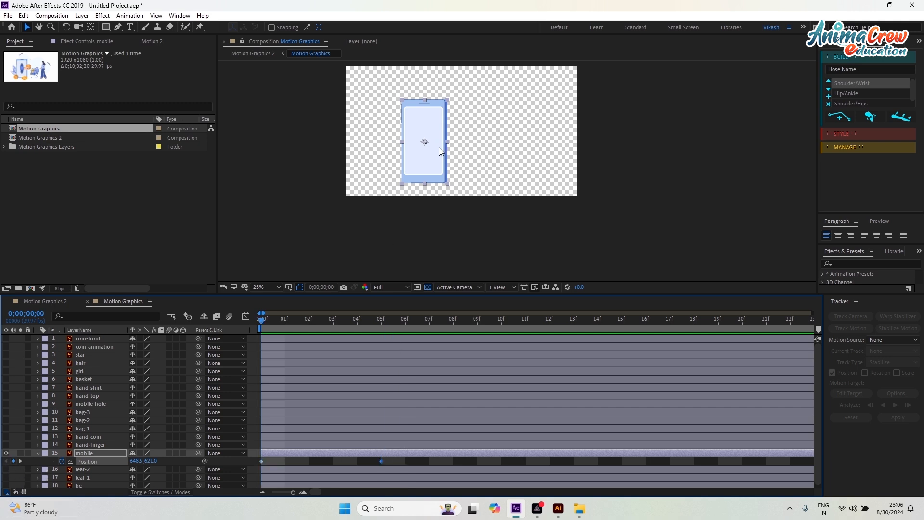
left_click_drag(431, 169, 431, 274)
left_click_drag(284, 321, 270, 342)
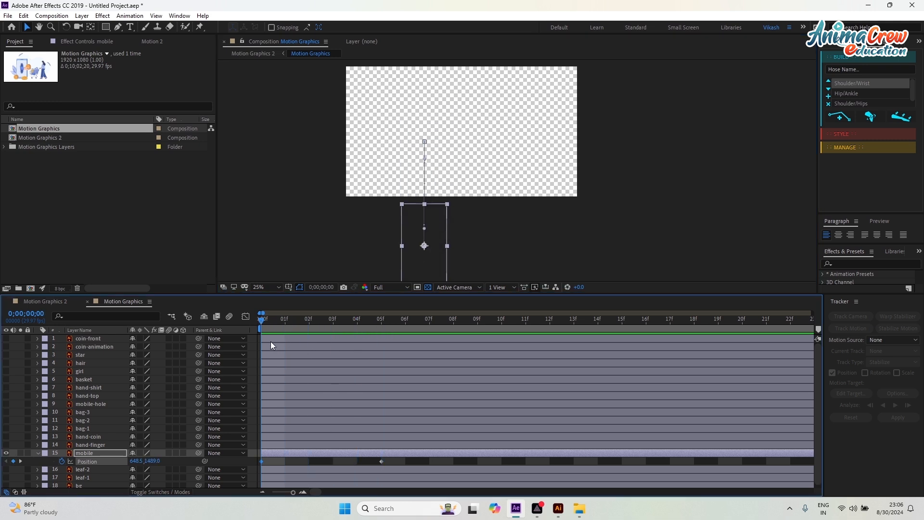
key("space")
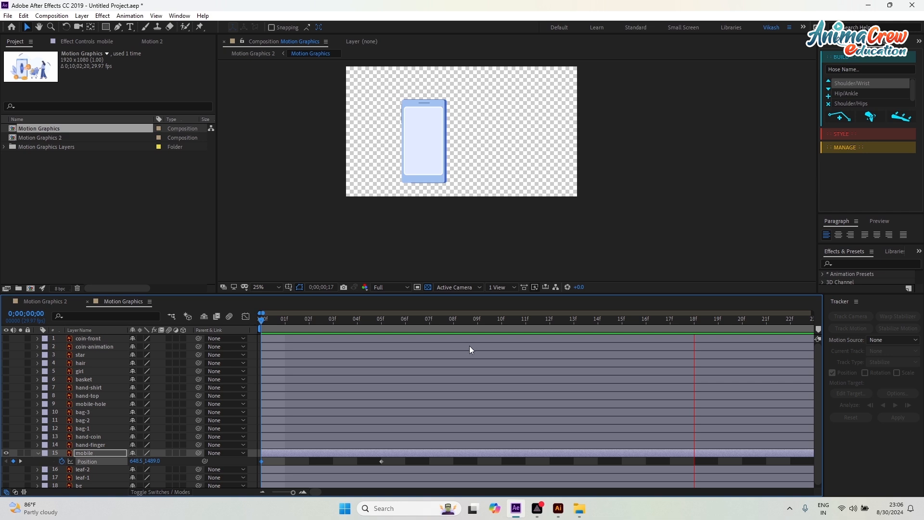
key("space")
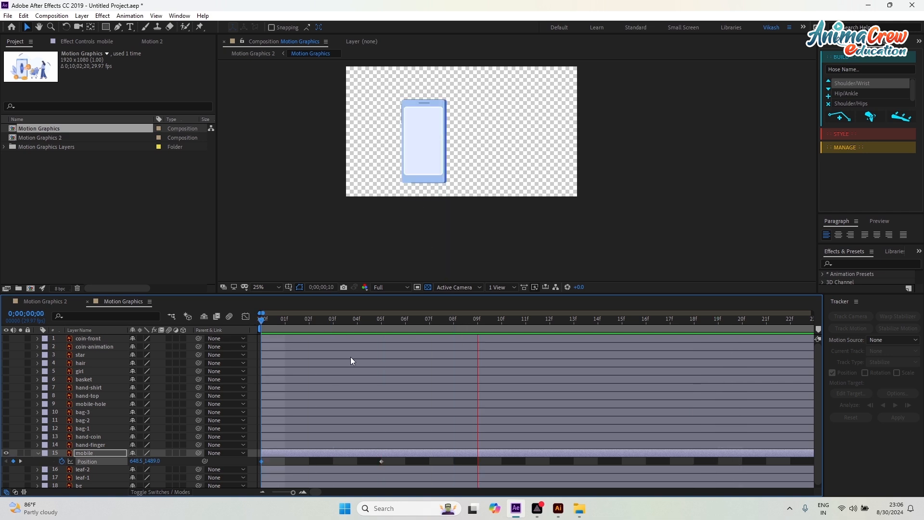
key("space")
Apply the Motion v2 Excite function to both Position keyframes of the mobile layer and preview the bounce.
left_click_drag(478, 319, 386, 333)
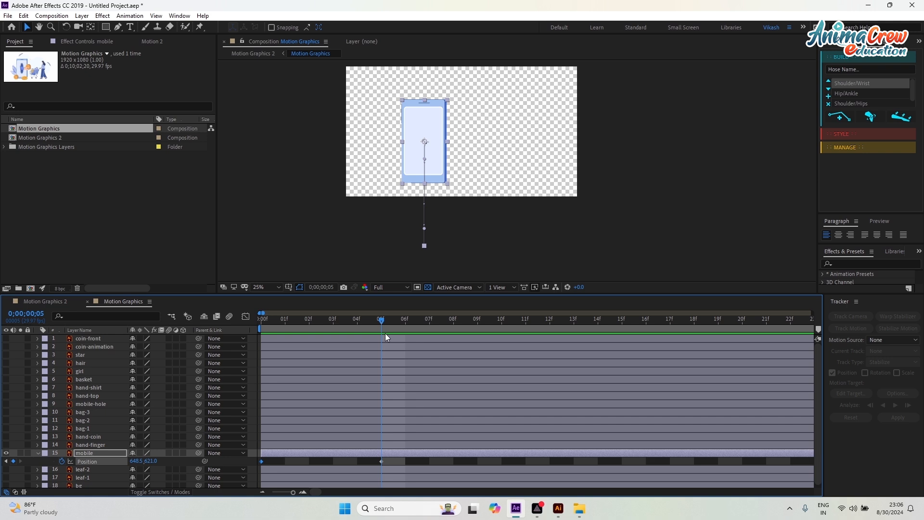
left_click(152, 42)
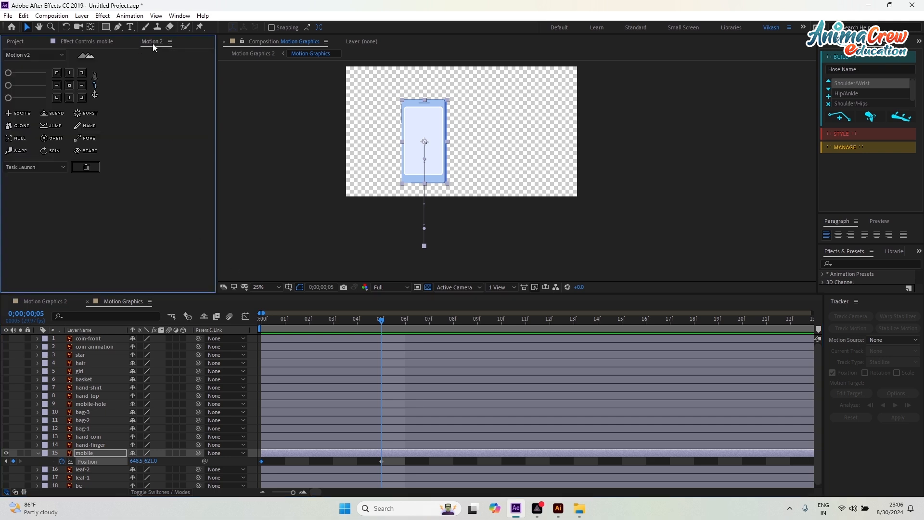
left_click(95, 73)
left_click_drag(401, 458, 252, 464)
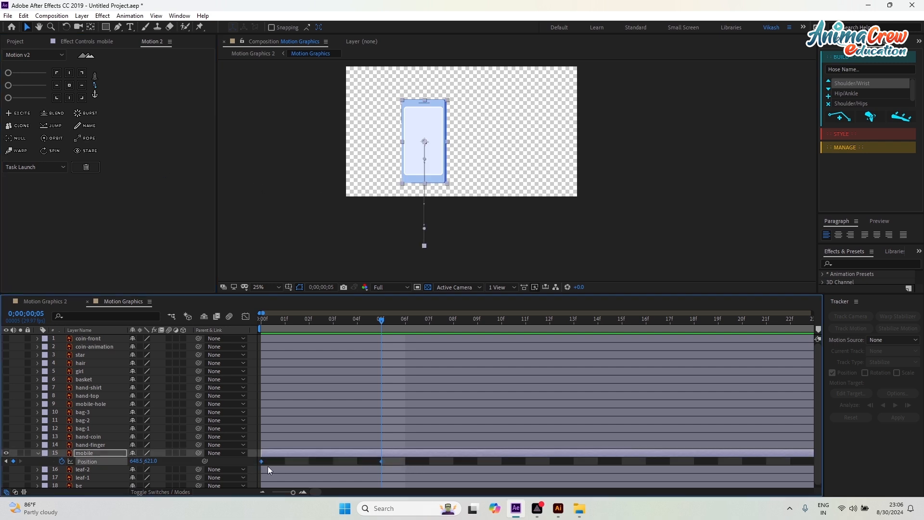
left_click(19, 116)
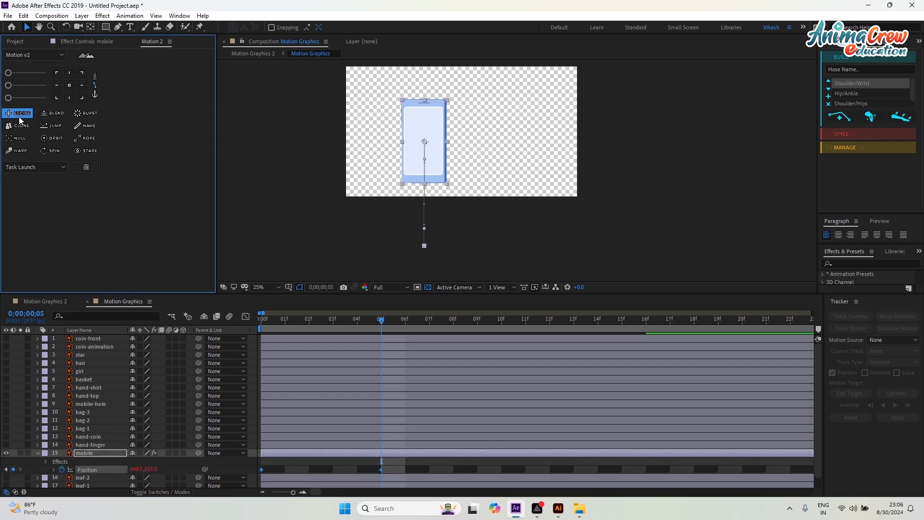
left_click(76, 42)
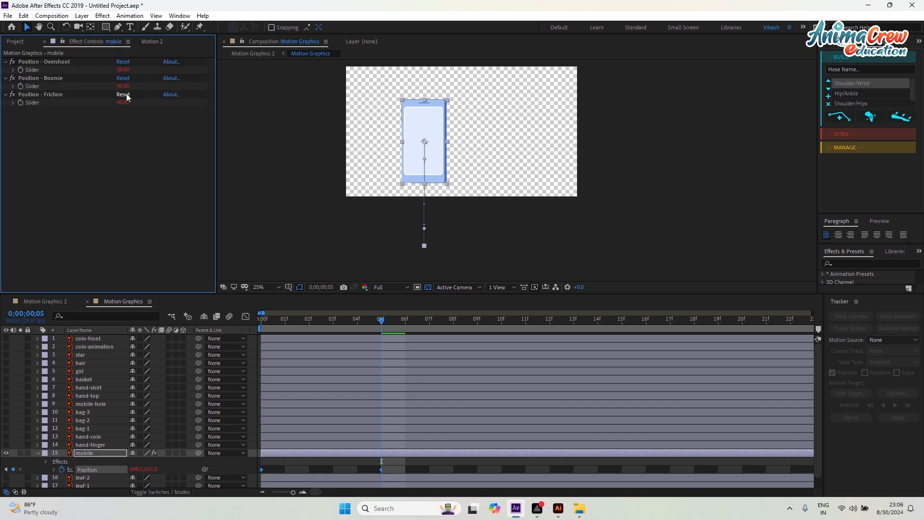
left_click_drag(383, 319, 236, 335)
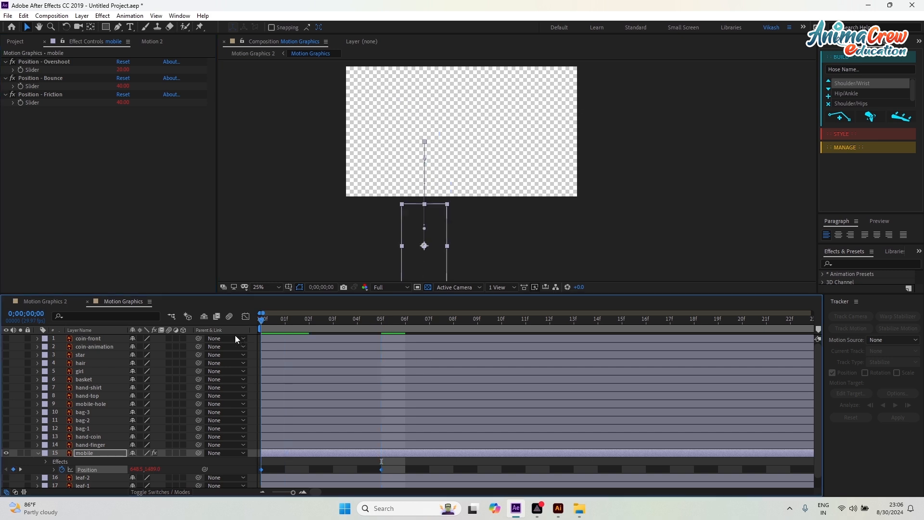
key("space")
Set the mobile layer's Position Overshoot to 12, Bounce to 20 and Friction to 60.
mouse_move(370, 323)
left_mouse_down()
mouse_move(358, 333)
mouse_move(382, 332)
left_mouse_up()
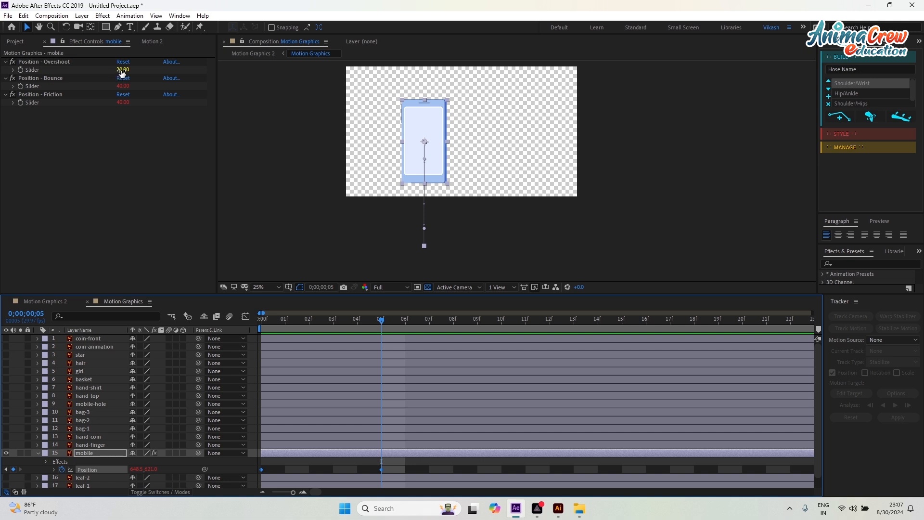
left_click(123, 70)
type("12")
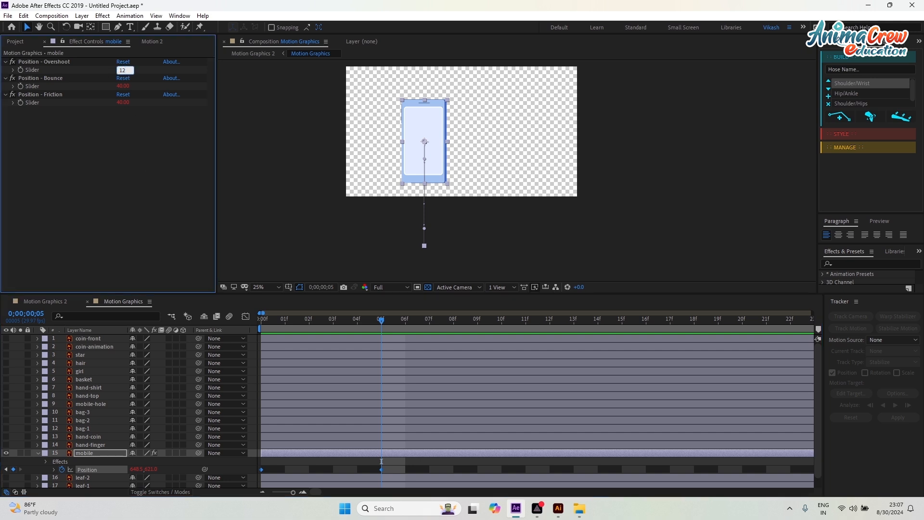
key("Tab")
type("20")
key("Tab")
type("60")
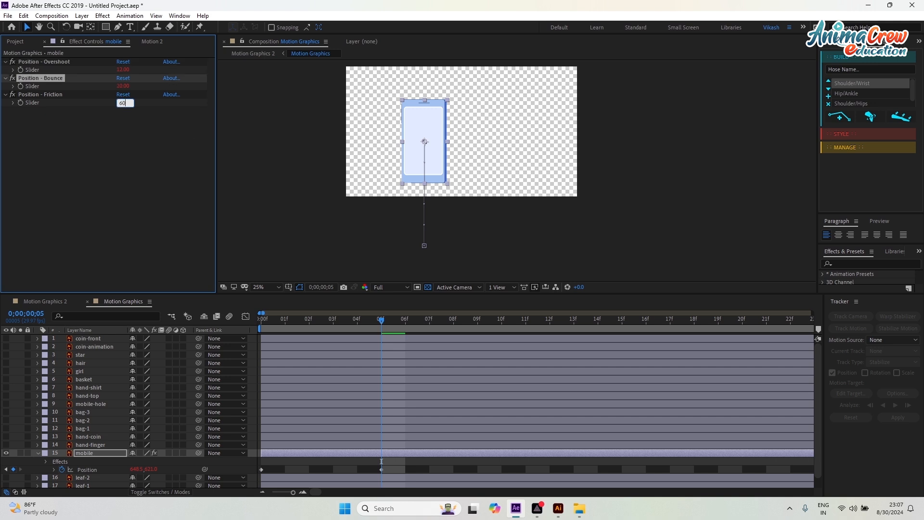
key("Return")
Preview the mobile layer's adjusted bounce from the start of the composition.
left_click_drag(381, 320, 239, 326)
key("minus")
key("minus")
key("space")
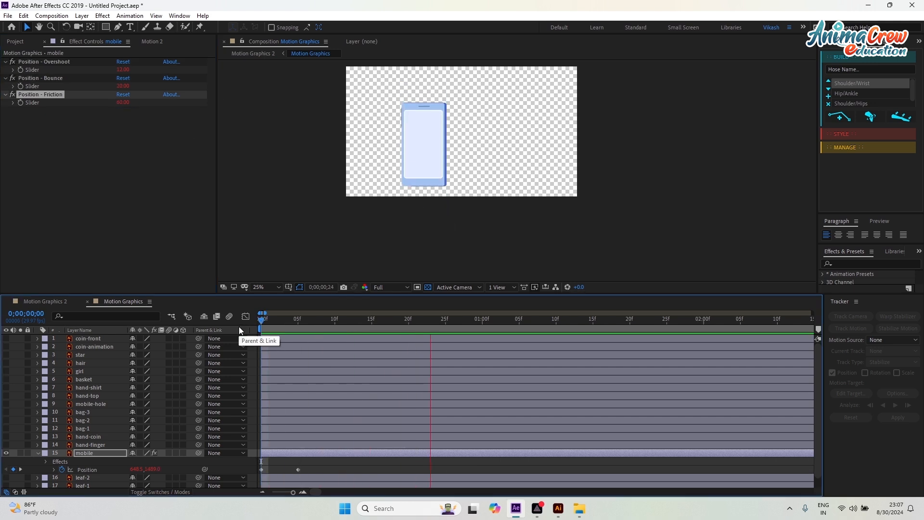
key("space")
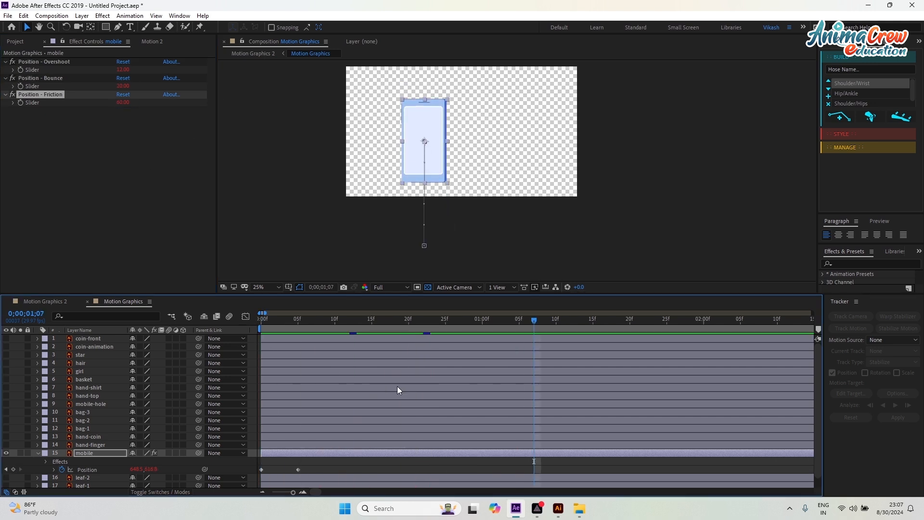
key("space")
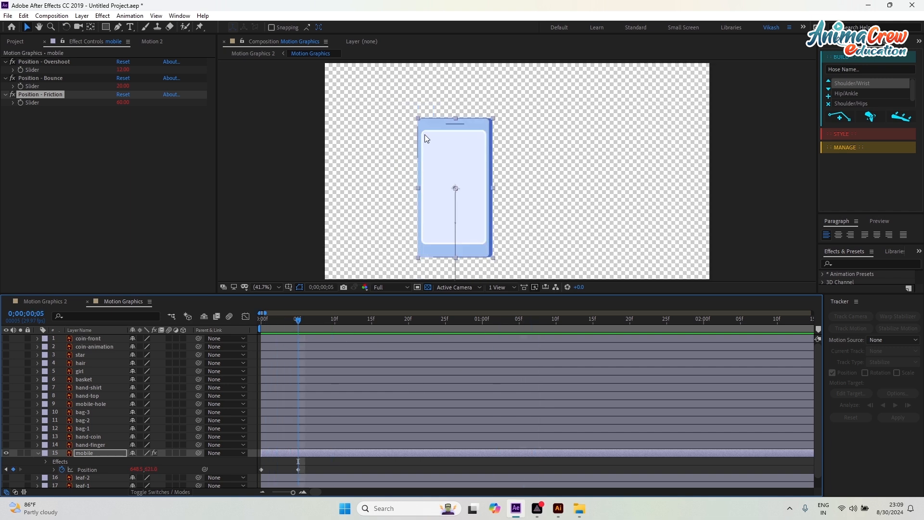
scroll(424, 139, "down", 2)
left_click_drag(293, 324, 424, 336)
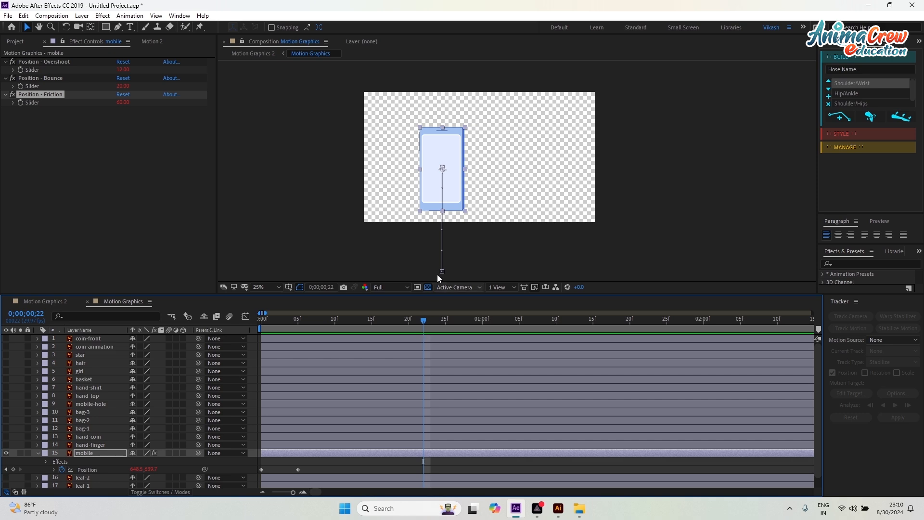
Switch to Illustrator, inspect the leaf artwork beside the phone, and return to After Effects.
left_click(558, 509)
left_click(215, 289)
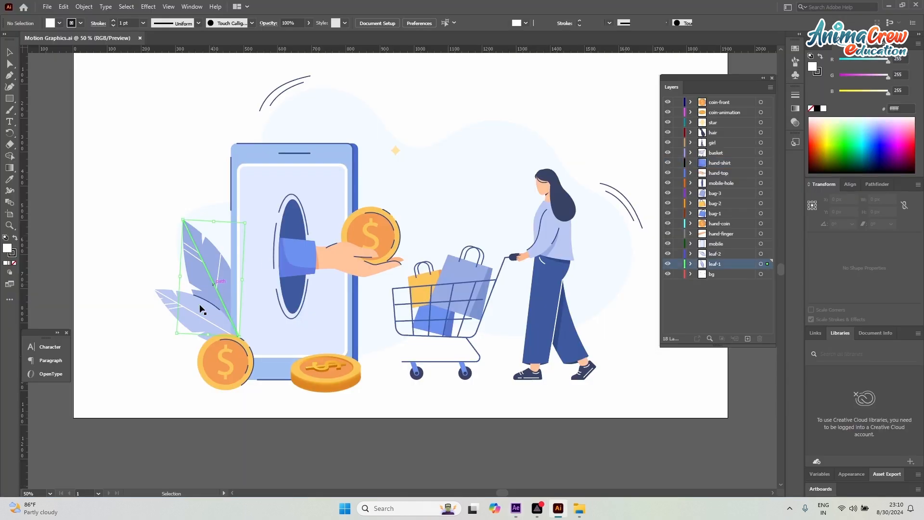
key("alt+Tab")
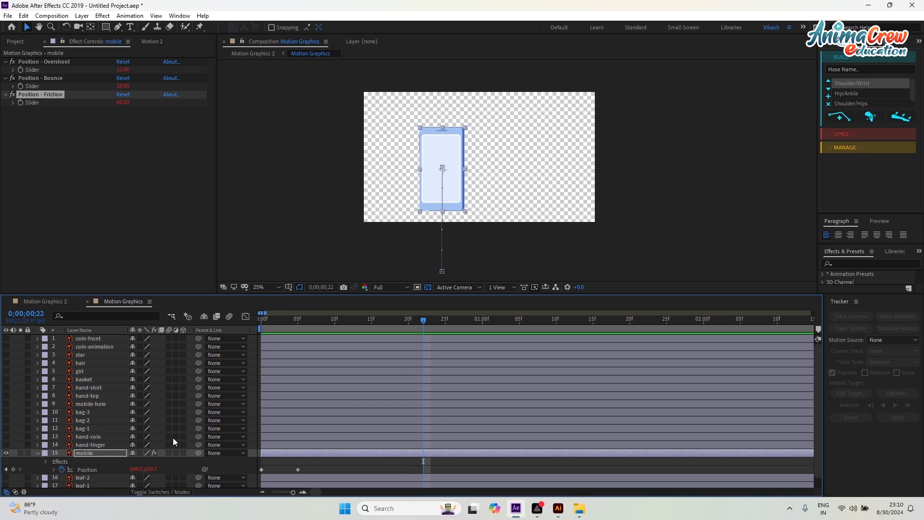
Make the leaf-1 and leaf-2 layers visible in the composition.
scroll(100, 471, "down", 1)
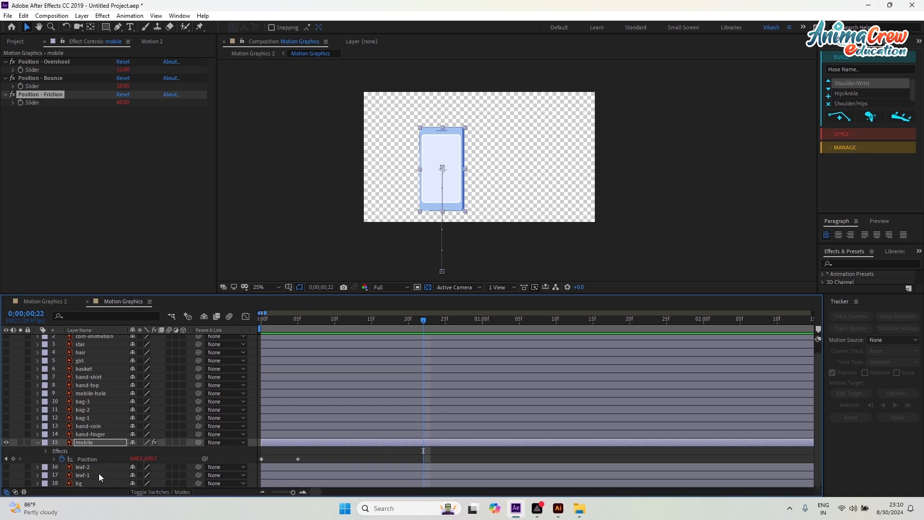
left_click(5, 475)
left_click(5, 467)
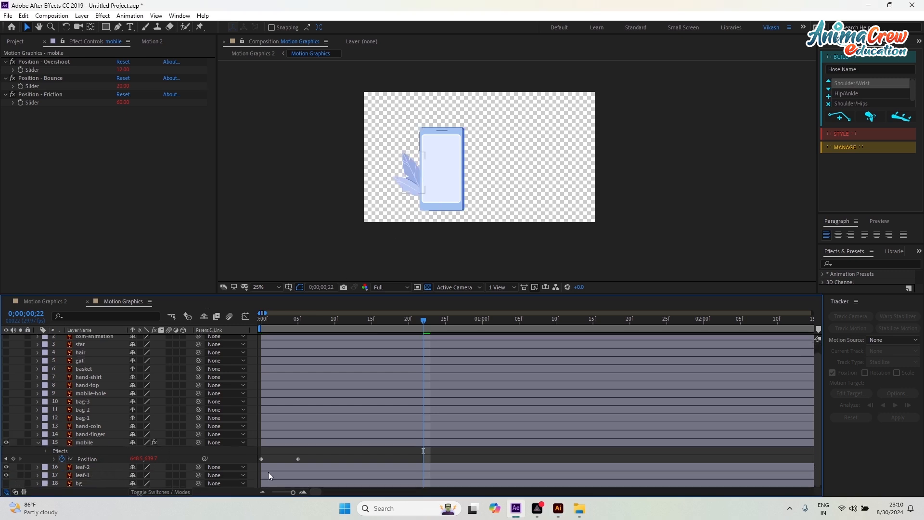
Set the anchor points of leaf-2 and leaf-1 to their bottom-right corners and start both layers at frame 17.
left_click_drag(425, 319, 384, 323)
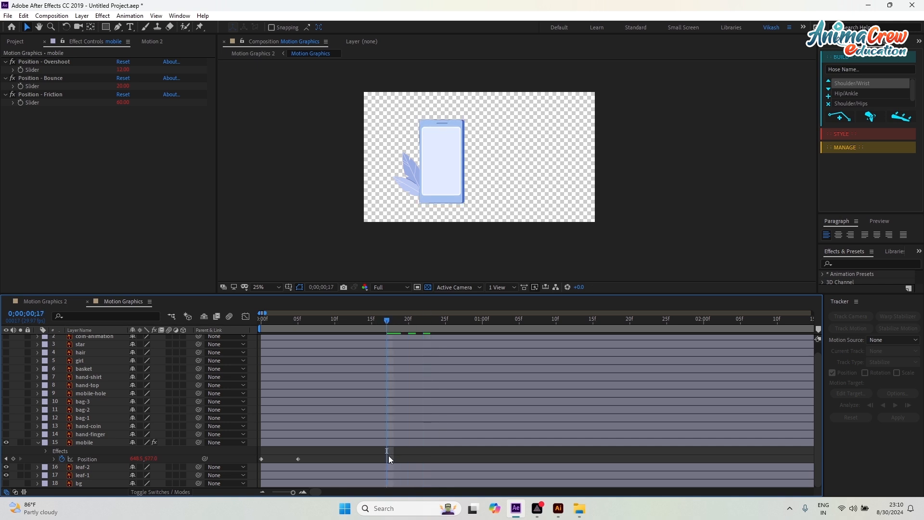
left_click(371, 468)
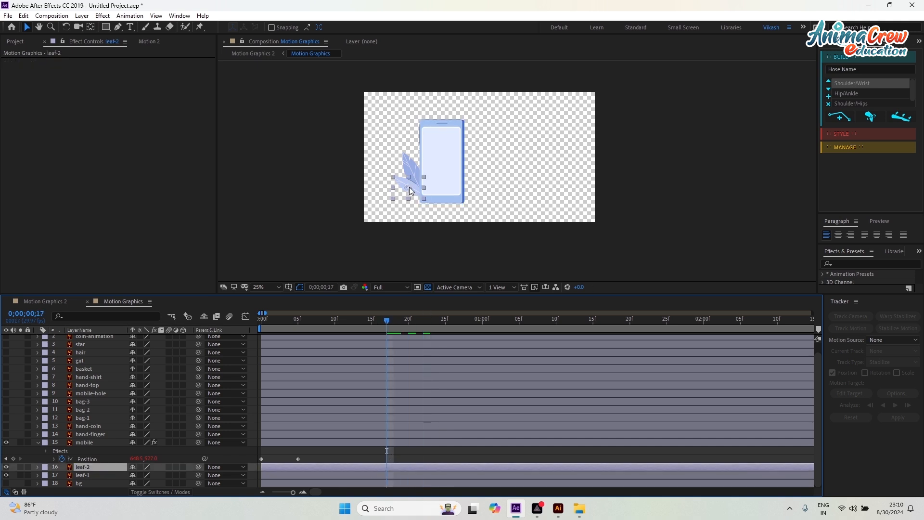
left_click(151, 41)
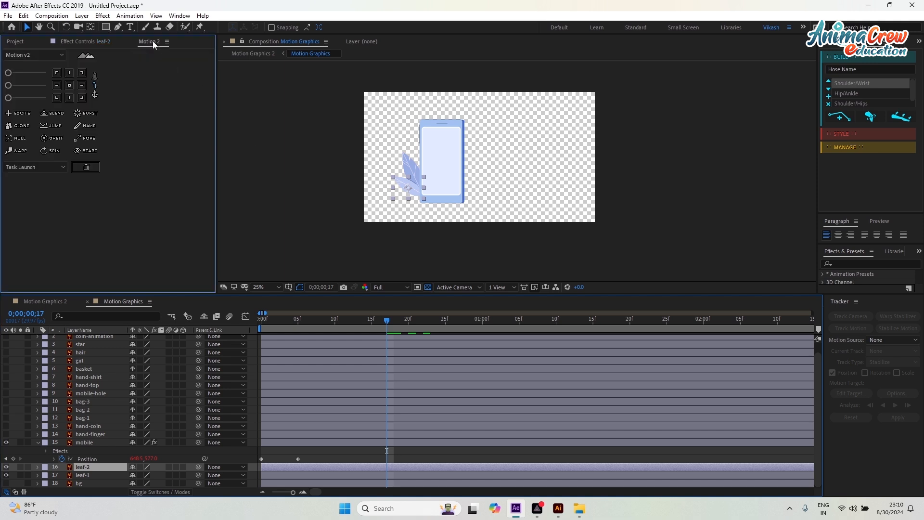
left_click(82, 97)
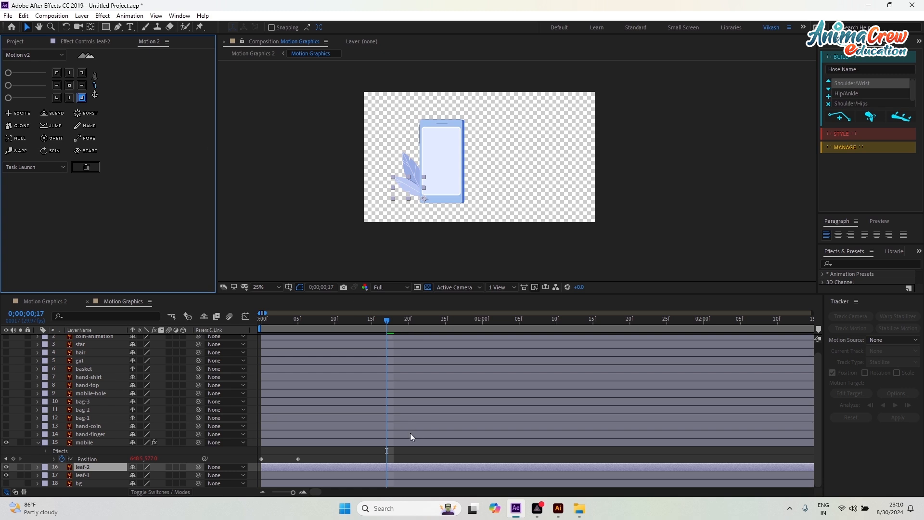
left_click(386, 476)
left_click(81, 97)
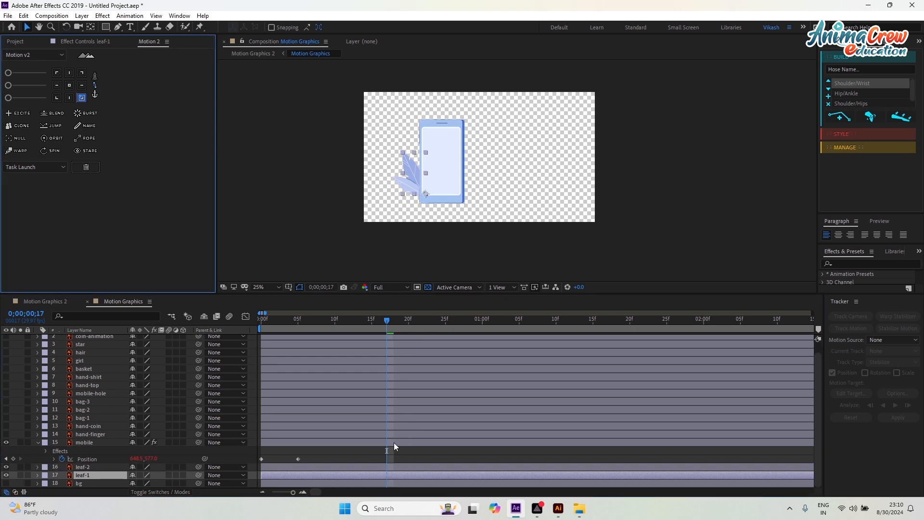
left_click(395, 467, "ctrl")
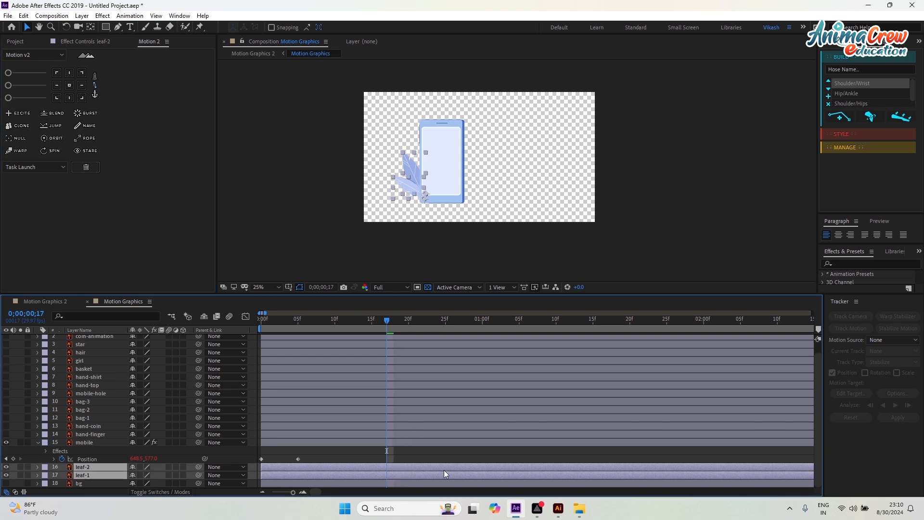
left_click_drag(444, 470, 479, 467)
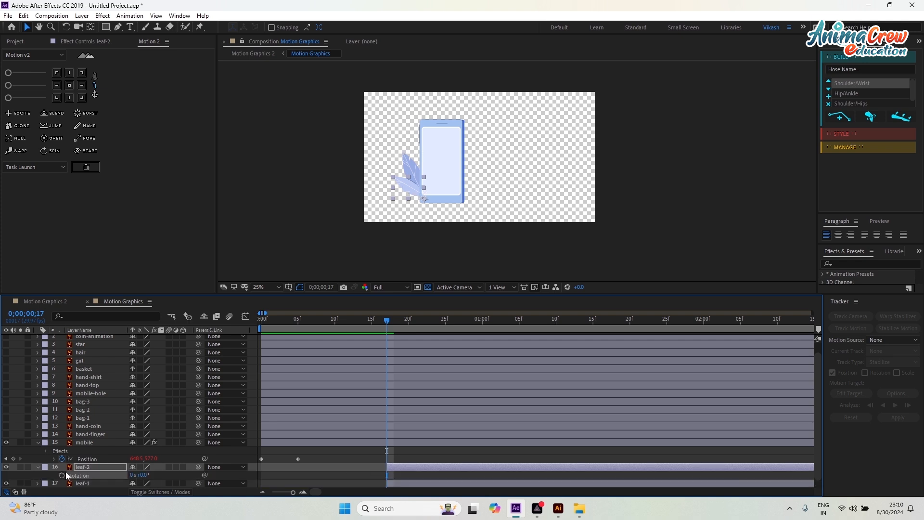
Keyframe leaf-2's Rotation from 69° at frame 17 to 0° at frame 22.
left_click(62, 474)
key("equal")
key("equal")
left_click_drag(347, 323, 454, 331)
mouse_move(454, 327)
left_mouse_down()
mouse_move(339, 342)
mouse_move(463, 343)
left_mouse_up()
left_click(13, 475)
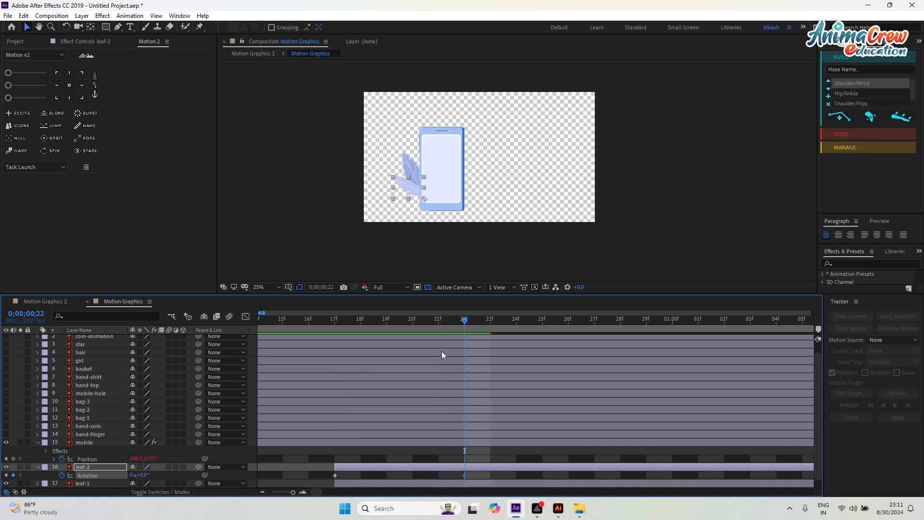
left_click_drag(433, 328, 334, 345)
left_click_drag(145, 475, 177, 472)
left_click_drag(344, 324, 466, 339)
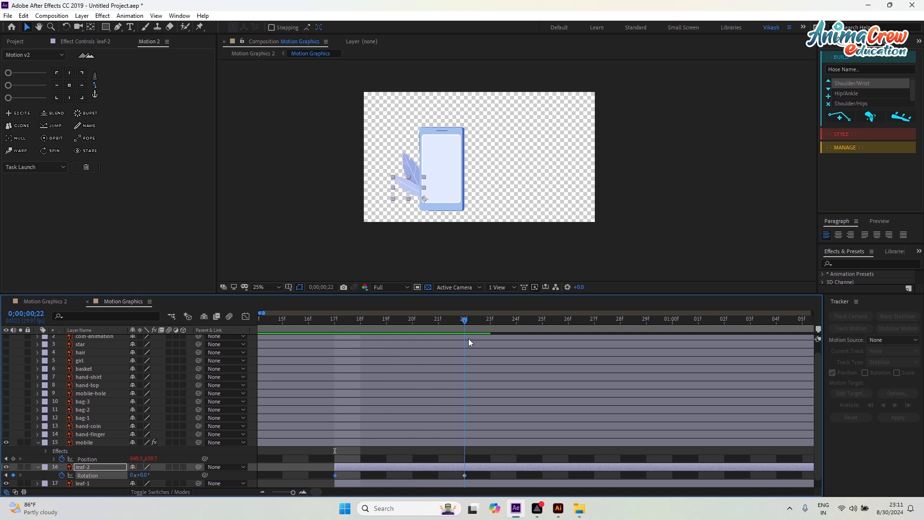
Apply Excite to leaf-2's Rotation keyframes with Overshoot 12, Bounce 20 and Friction 60.
left_click_drag(484, 472, 301, 481)
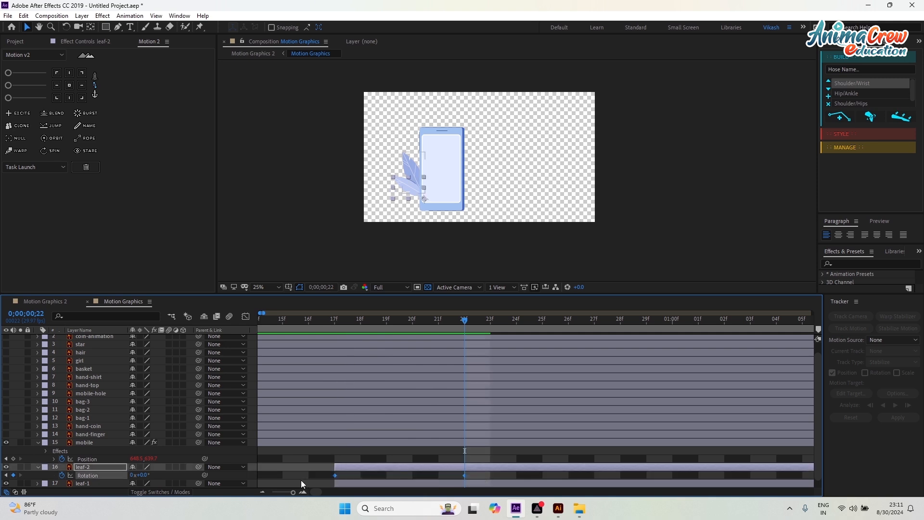
left_click(22, 114)
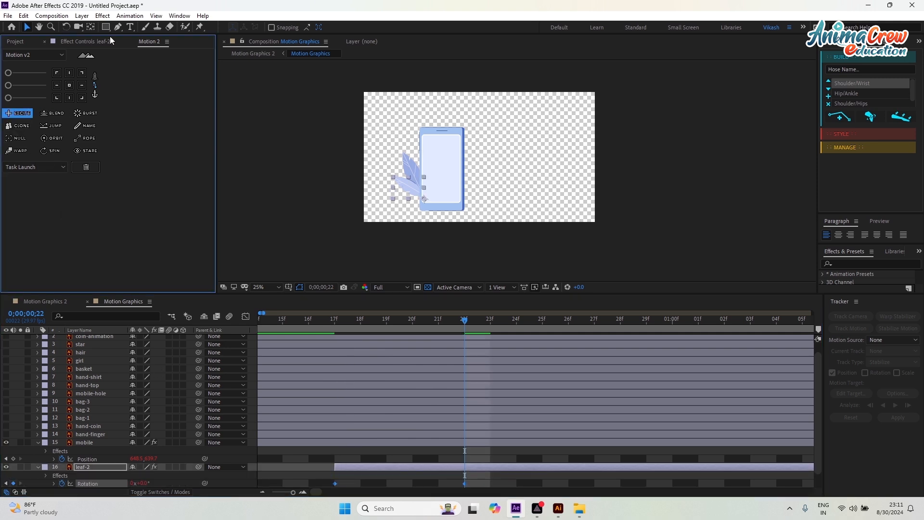
left_click(85, 42)
left_click(120, 70)
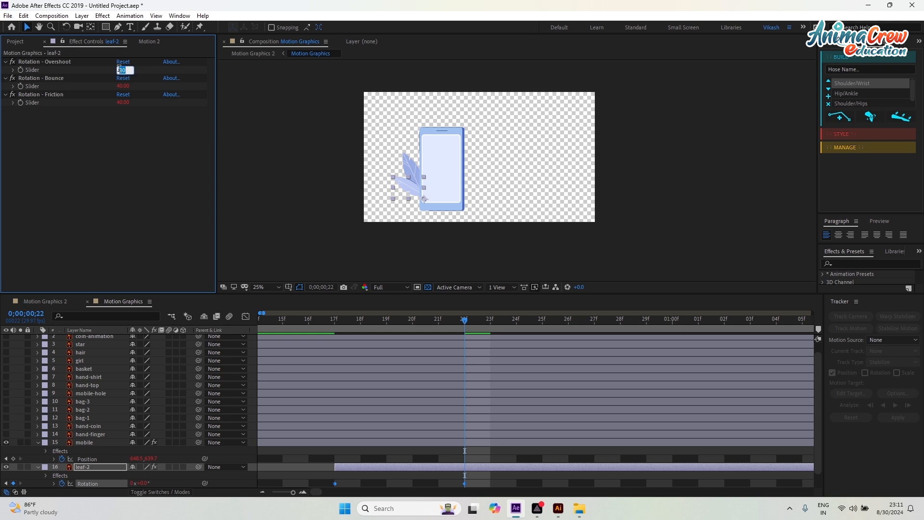
type("12")
key("Tab")
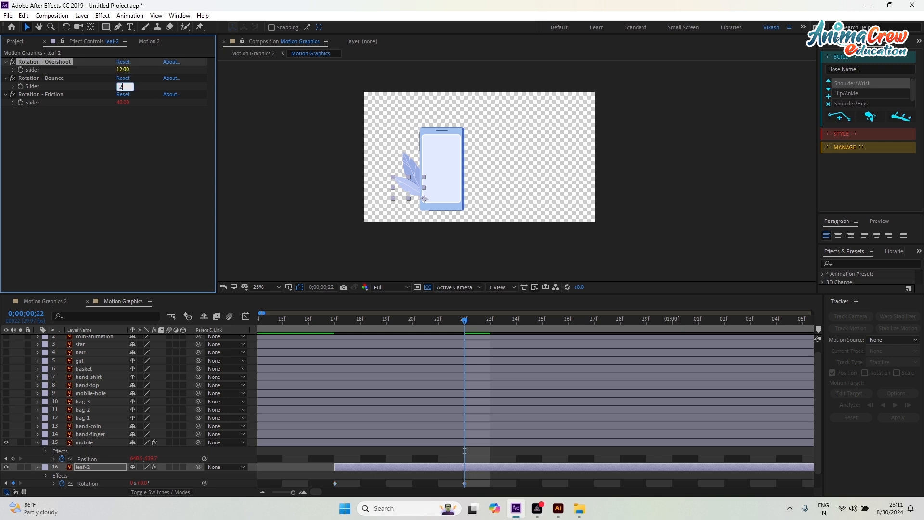
type("20")
key("Tab")
type("60")
key("Return")
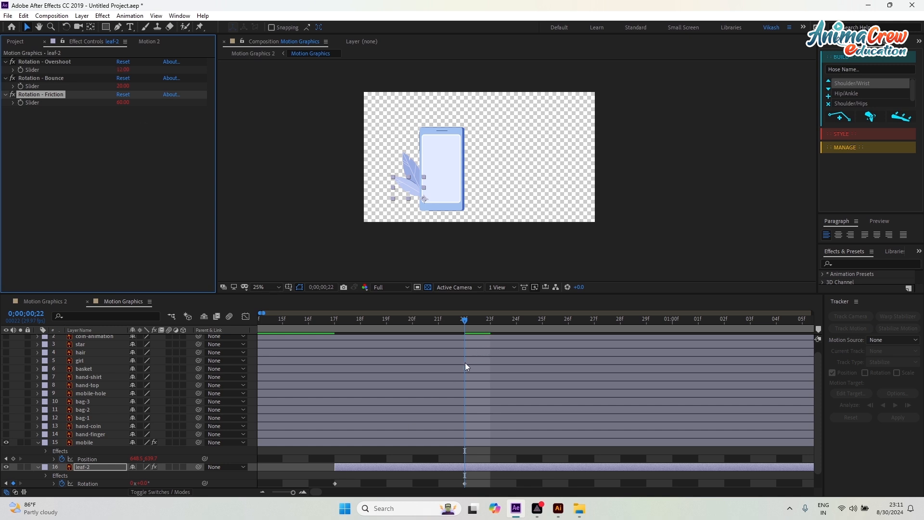
Keyframe leaf-1's Rotation from 57° at frame 17 to 0° at frame 22.
scroll(465, 366, "down", 1)
left_click(411, 476)
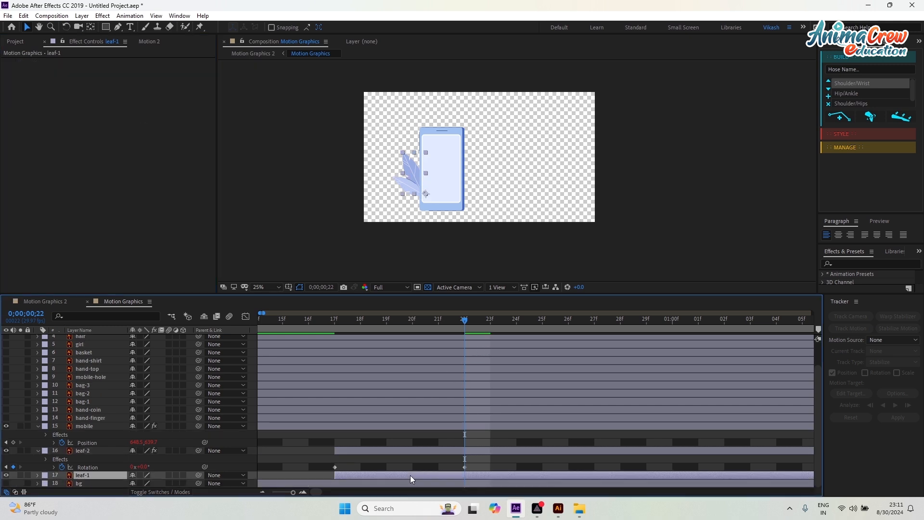
key("r")
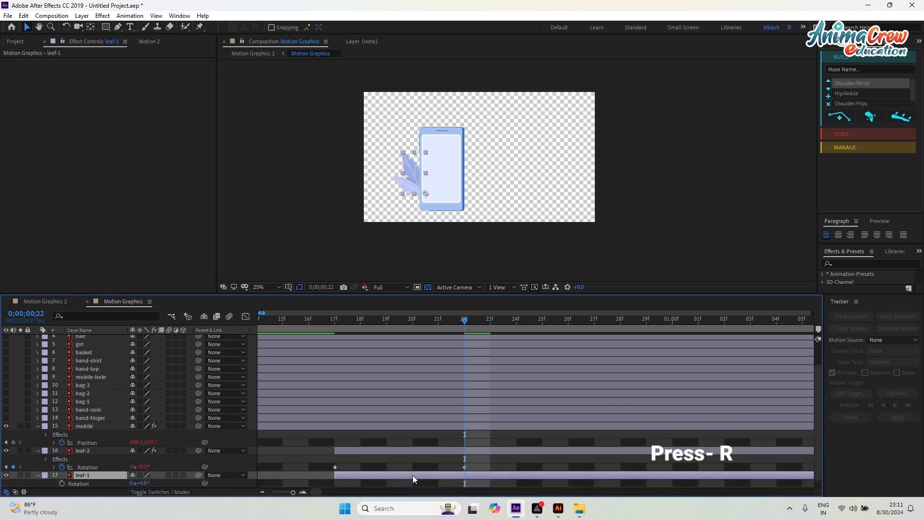
left_click(62, 475)
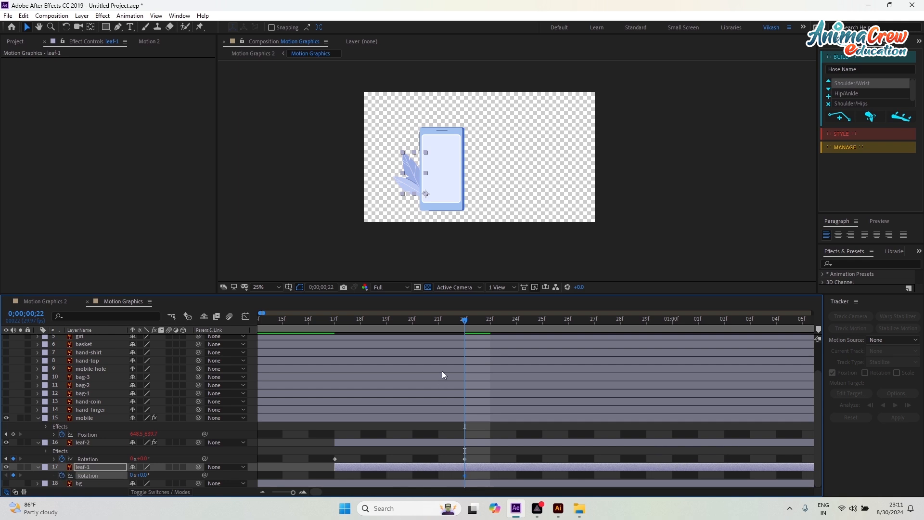
key("j")
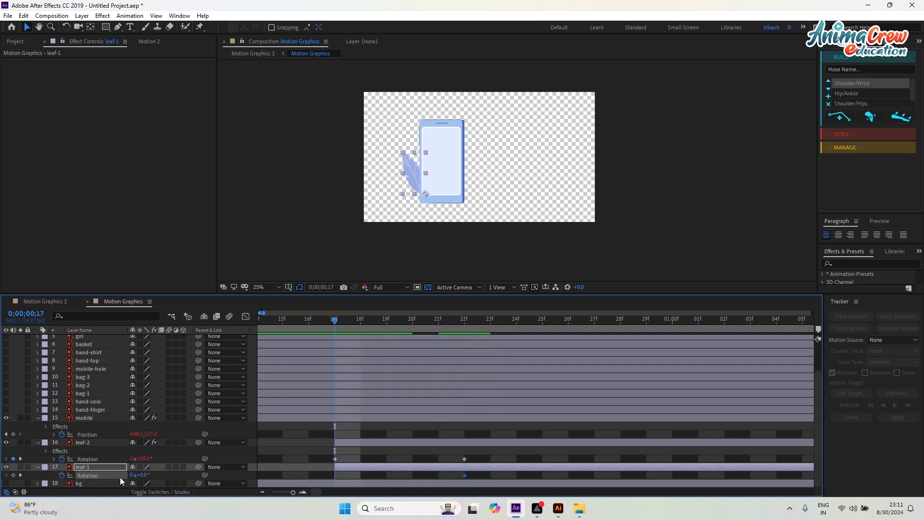
left_click_drag(146, 477, 405, 478)
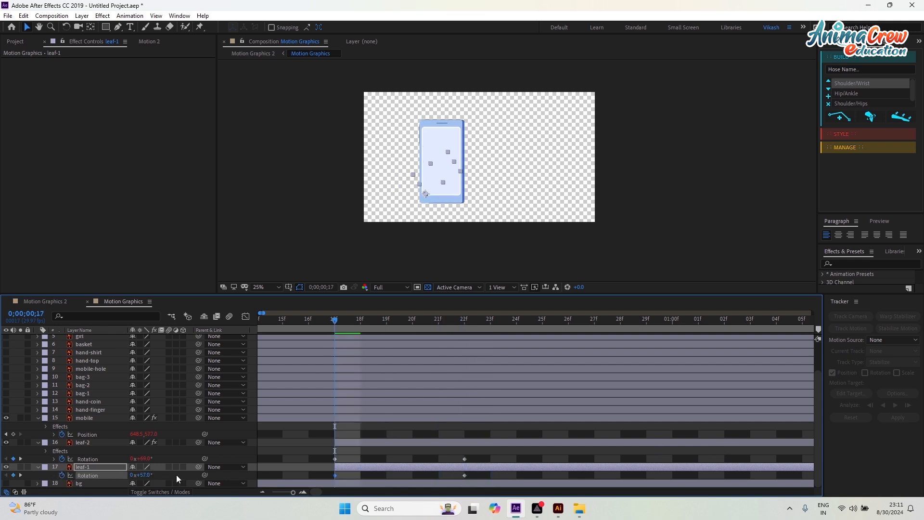
Apply Excite to leaf-1's Rotation keyframes with Overshoot 12, Bounce 20 and Friction 60.
left_click_drag(485, 478, 322, 473)
left_click(141, 42)
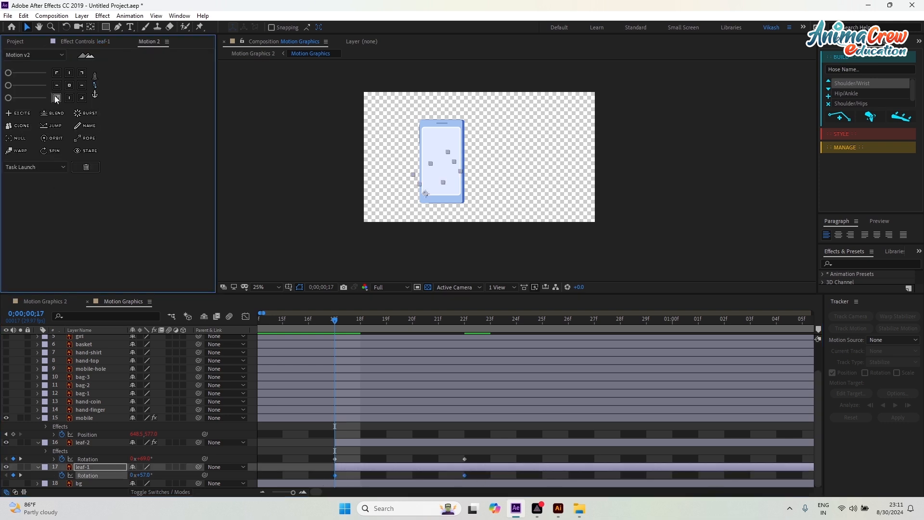
left_click(22, 114)
left_click(97, 42)
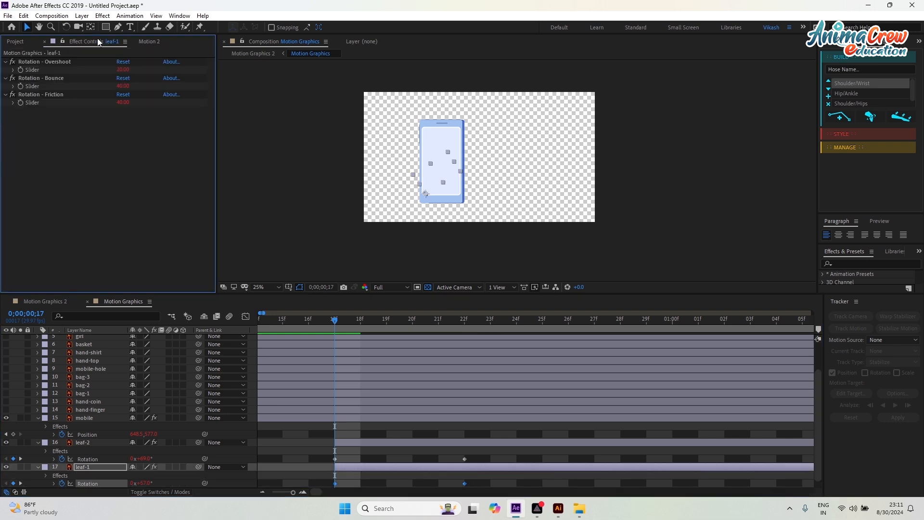
left_click(123, 70)
type("12")
key("Tab")
type("20")
key("Tab")
type("60")
key("Return")
left_click_drag(340, 325, 466, 349)
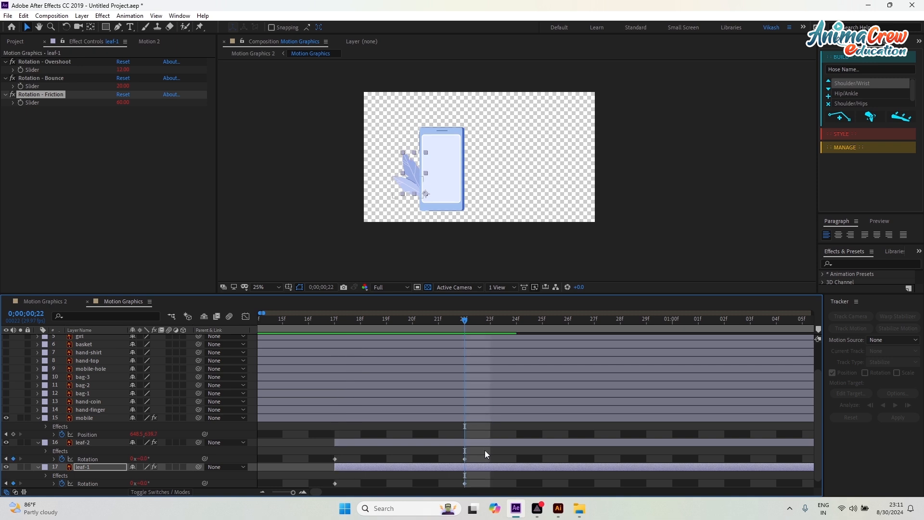
left_click(484, 452)
left_click_drag(375, 441, 431, 438)
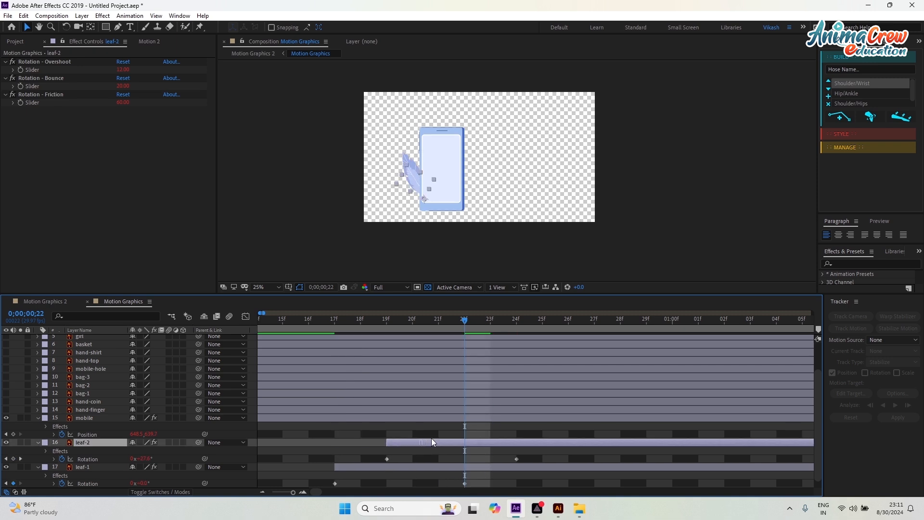
key("ctrl+z")
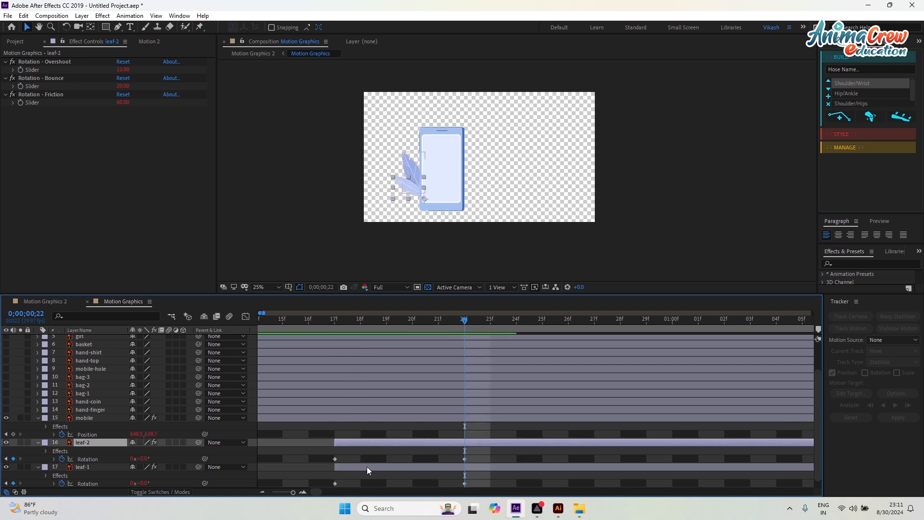
Shift the leaf-1 layer along the timeline to start at frame 21 and preview the staggered leaf animation.
left_click_drag(367, 468, 465, 463)
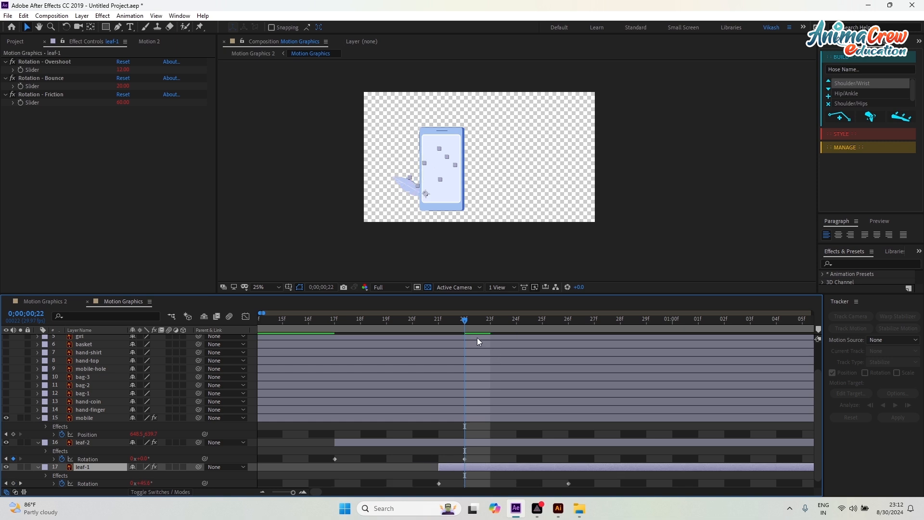
left_click_drag(418, 326, 322, 344)
key("space")
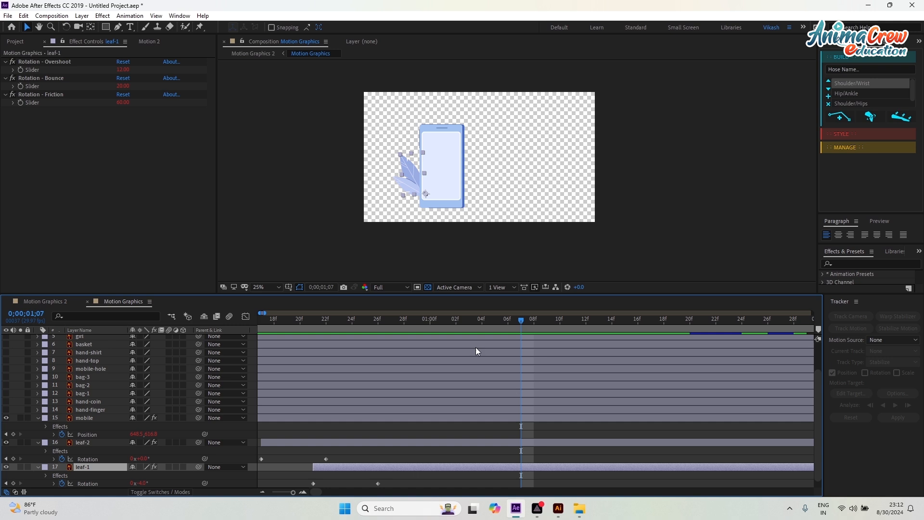
left_click_drag(449, 322, 366, 354)
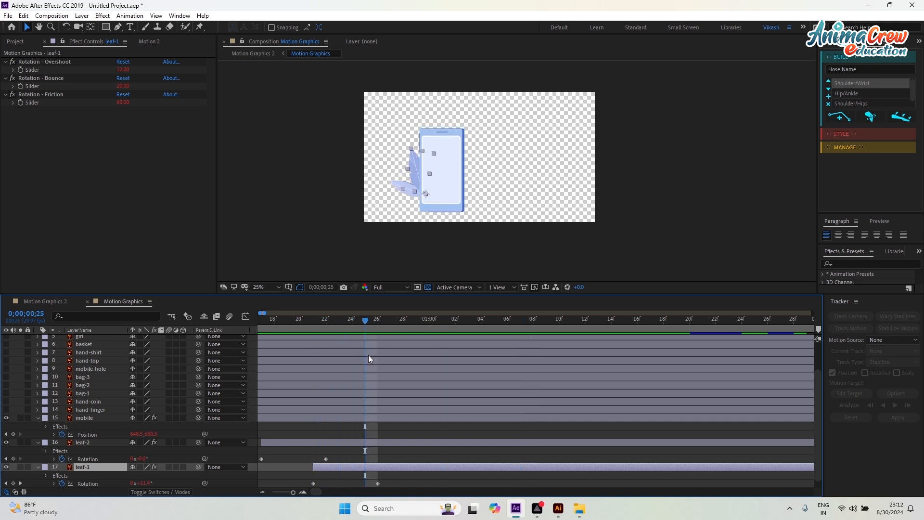
Switch to Illustrator, identify the layer of the flat coin at the phone's base, and return to After Effects.
left_click(559, 508)
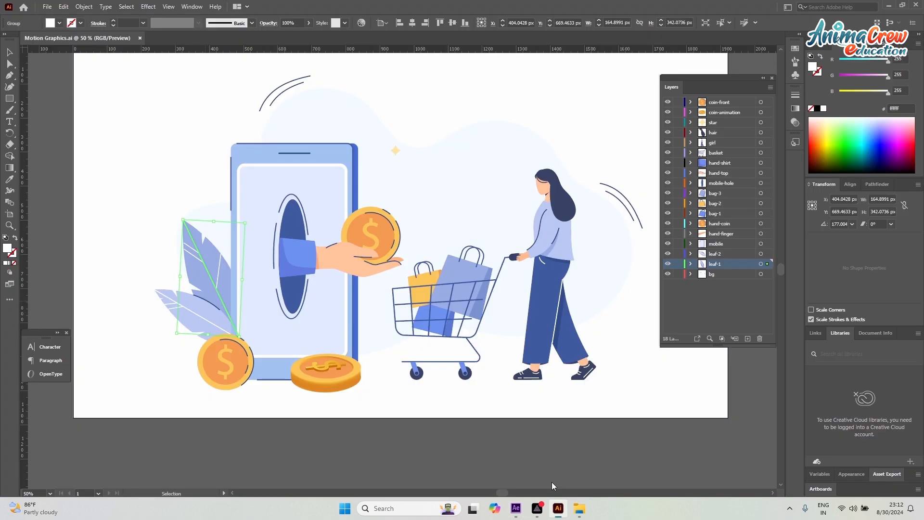
key("alt+Tab")
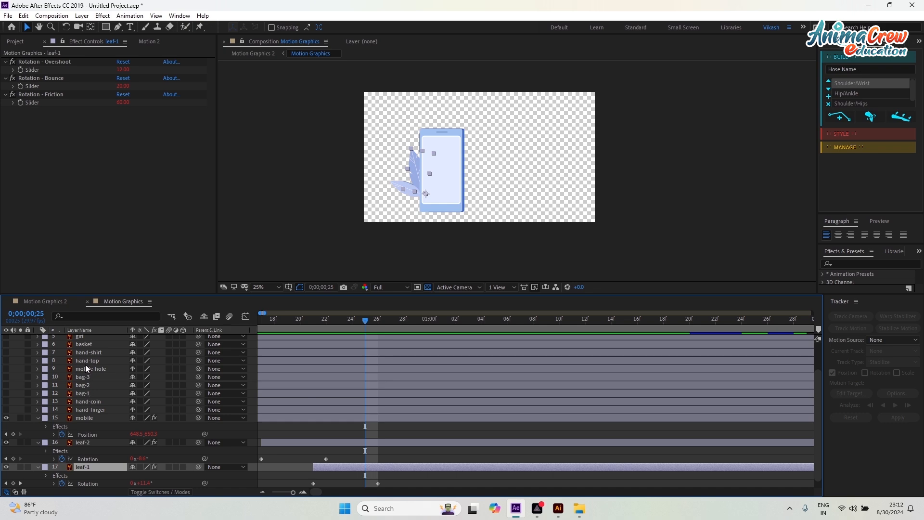
key("alt+Tab")
left_click(331, 363)
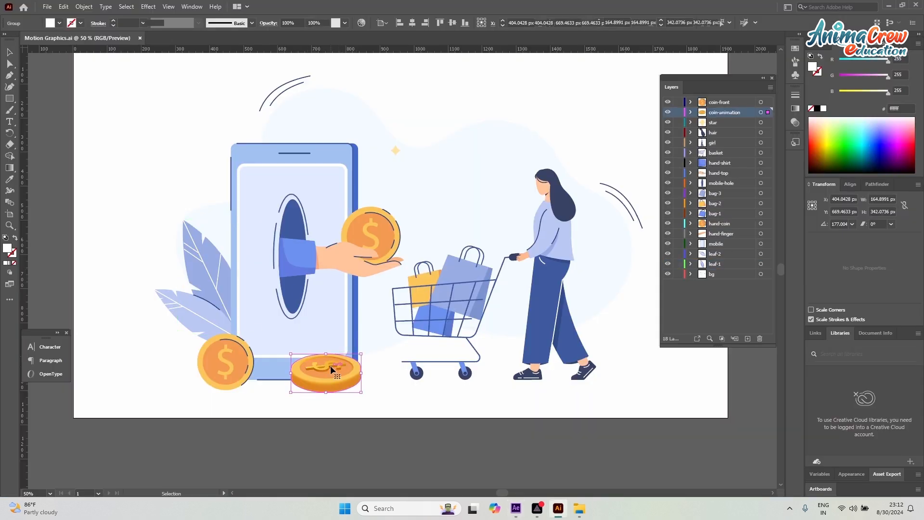
key("alt+Tab")
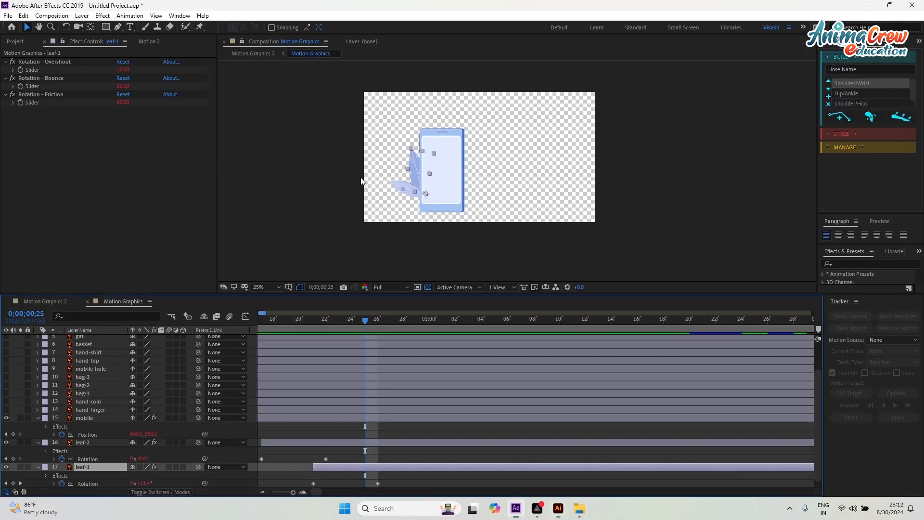
Make the coin-animation layer visible and trim its start to frame 25.
scroll(93, 355, "up", 2)
left_click(97, 347)
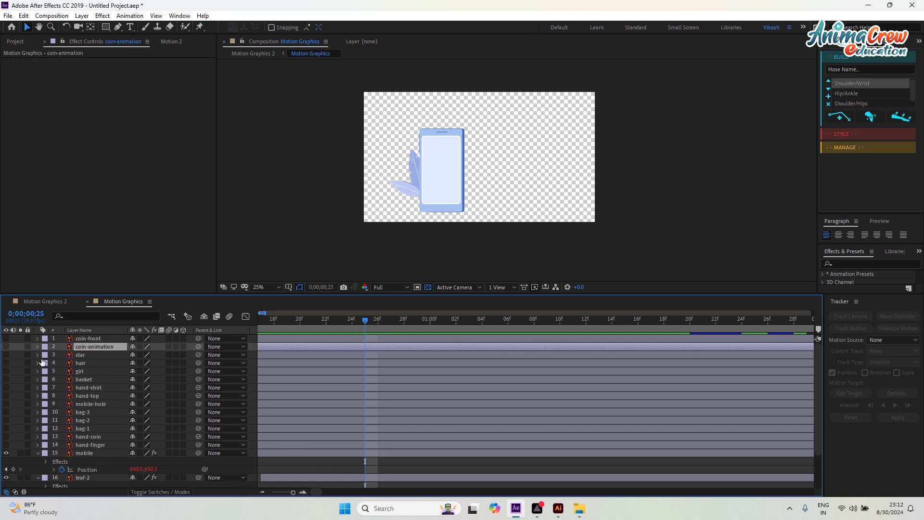
left_click(7, 346)
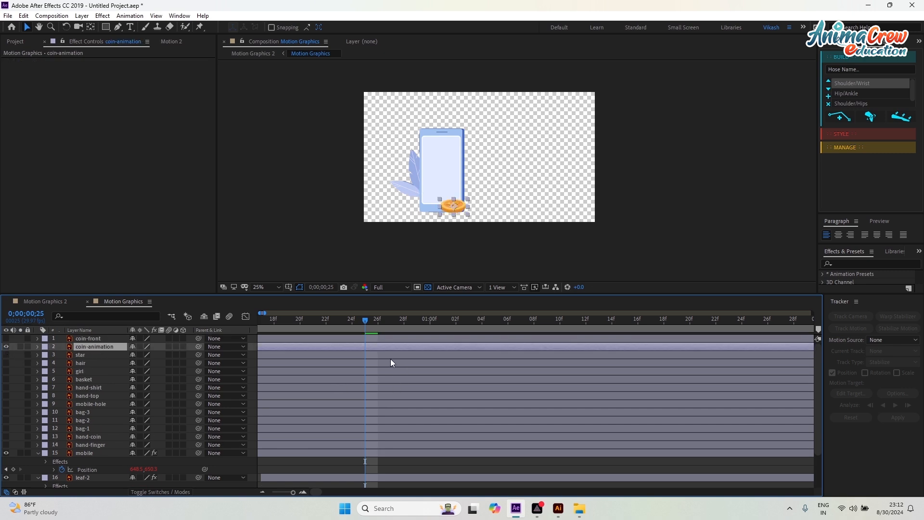
key("alt+bracketleft")
Set coin-animation's Scale keyframe at frame 25 to 0%.
key("equal")
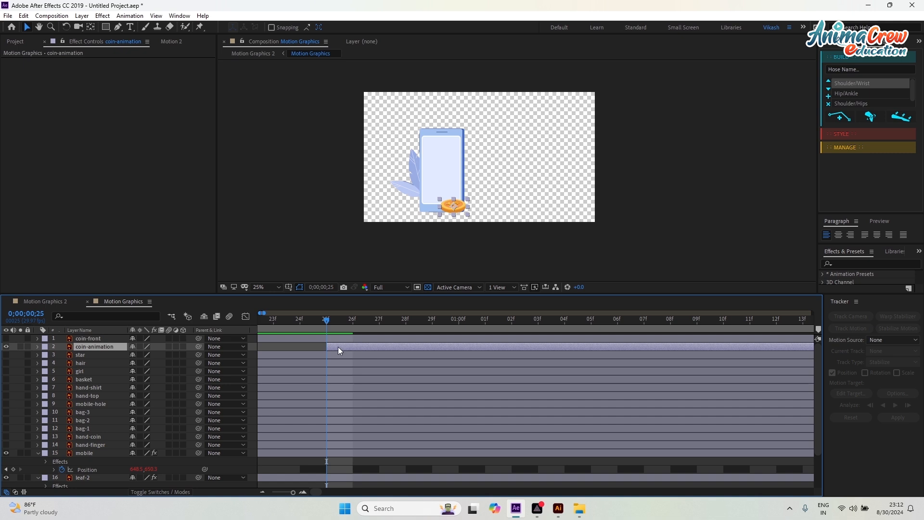
key("s")
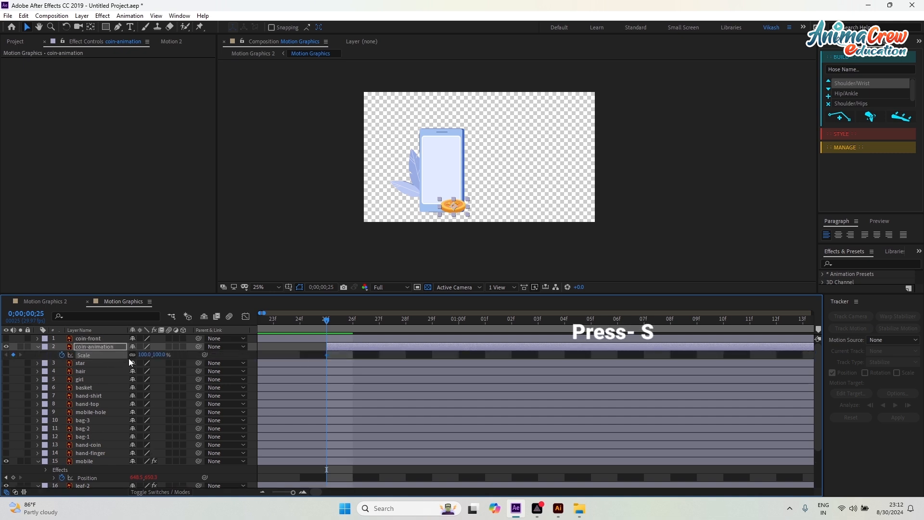
left_click(144, 355)
type("0")
key("Return")
Key coin-animation's Scale at 100% at 0;00;01;00 and scrub through the growth.
left_click(354, 319)
left_click_drag(357, 319, 458, 319)
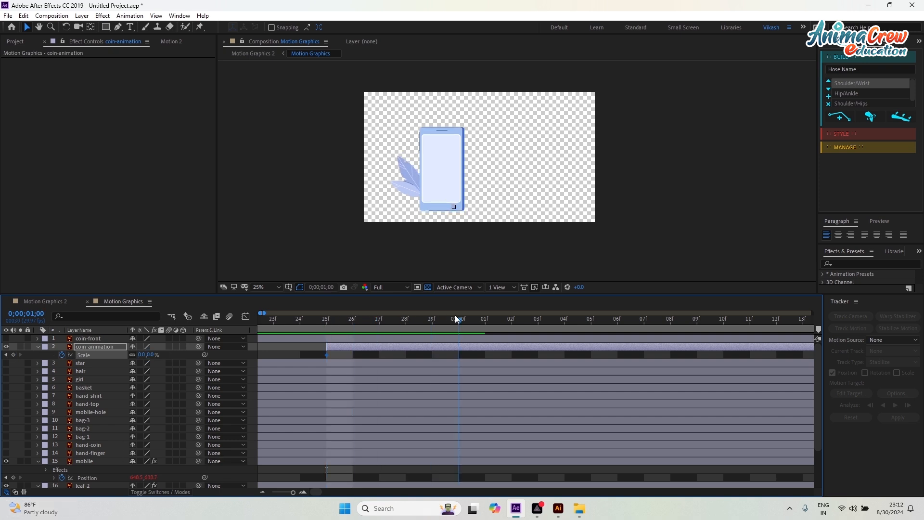
left_click(140, 354)
type("100")
key("Return")
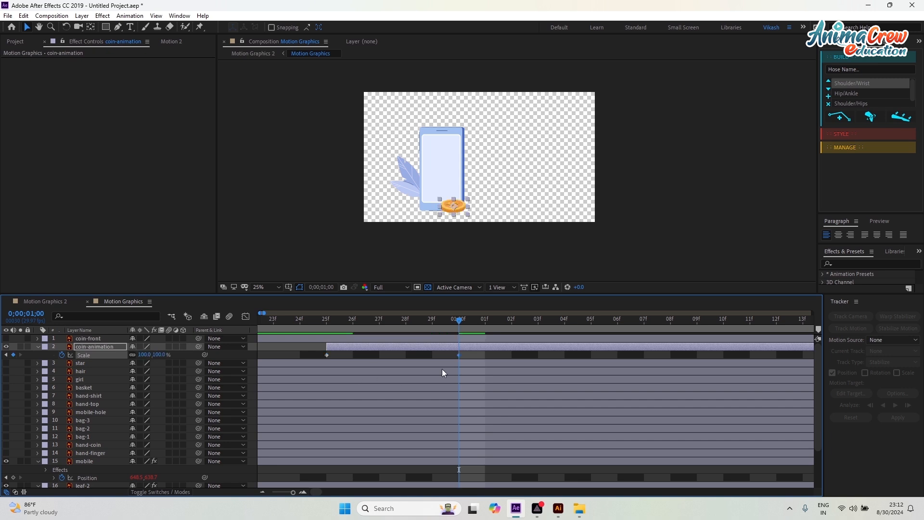
left_click(464, 357)
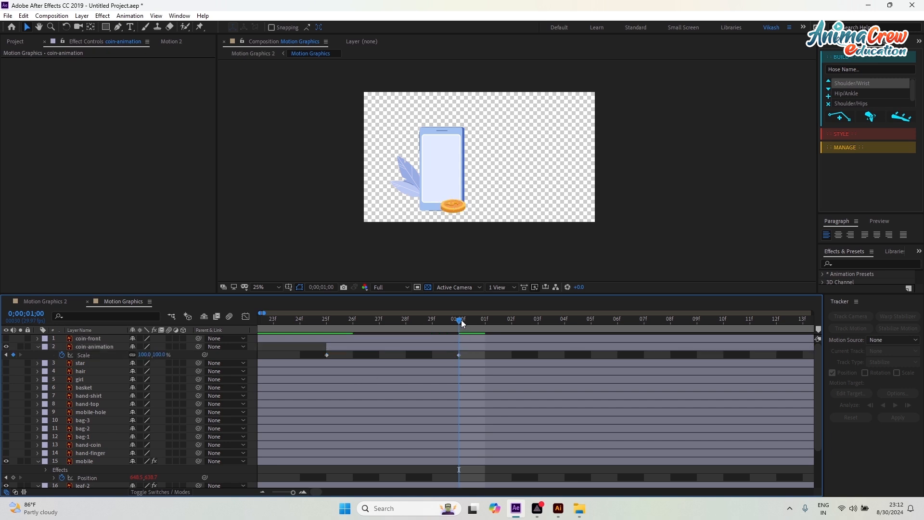
left_click_drag(430, 322, 456, 324)
Apply Excite to coin-animation's two Scale keyframes with Overshoot 12, Bounce 20 and Friction 60.
left_click_drag(481, 353, 284, 360)
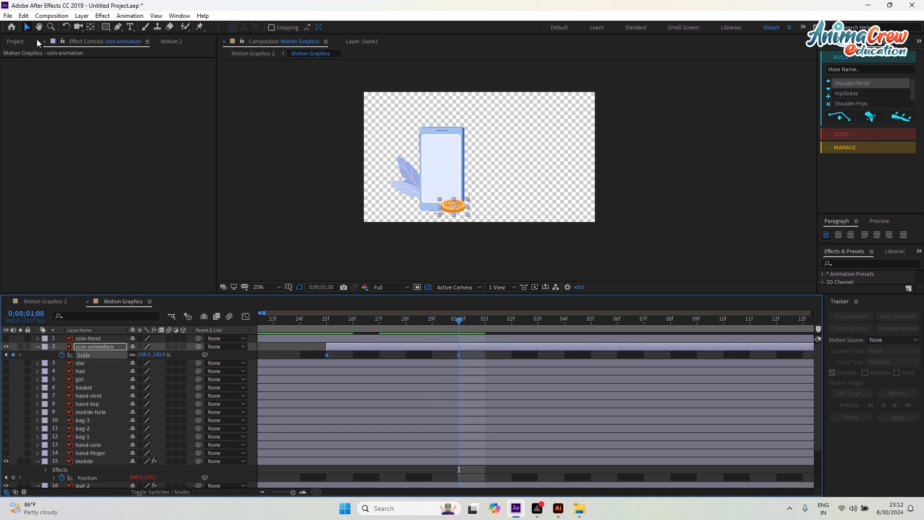
left_click(166, 42)
left_click(17, 113)
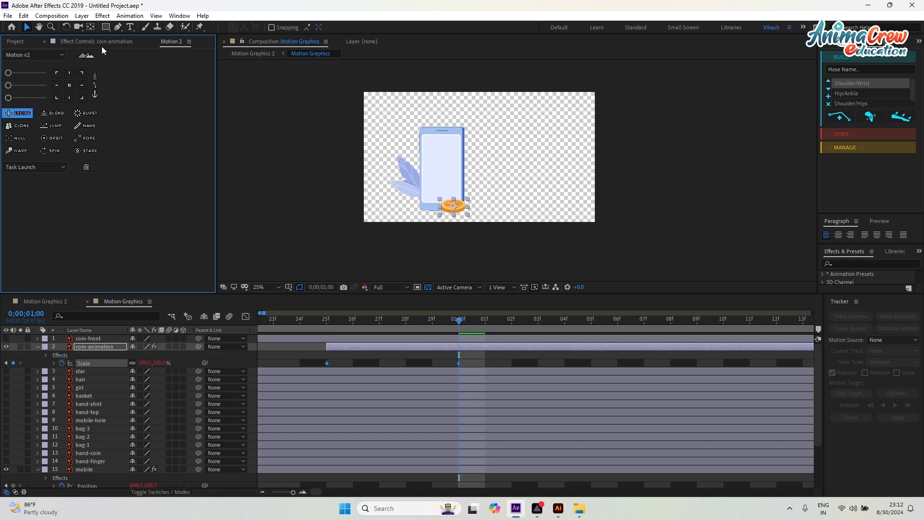
left_click(100, 42)
left_click(123, 69)
type("12")
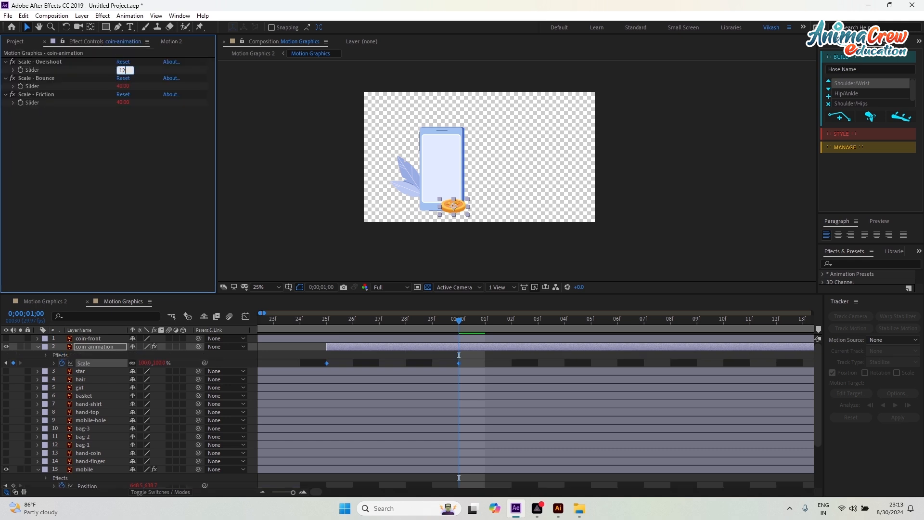
key("Tab")
type("20")
key("Tab")
type("60")
key("Return")
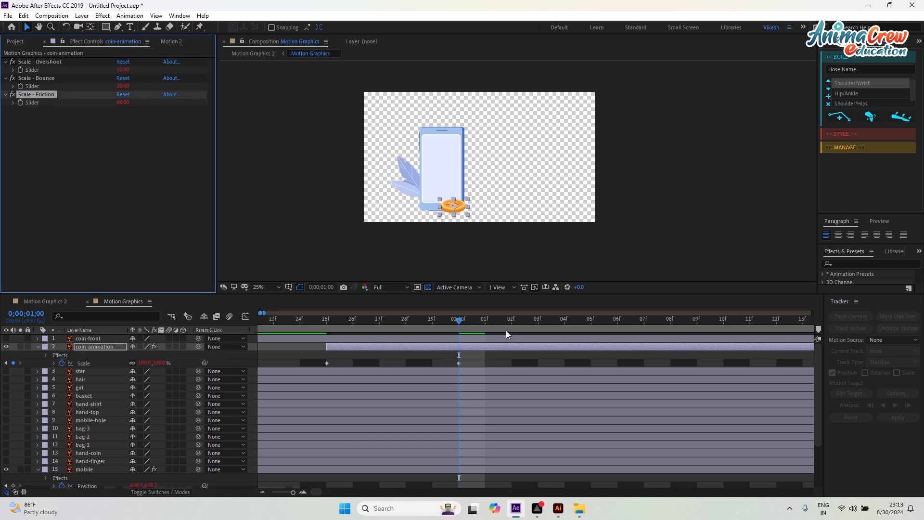
Preview the coin's pop-up, first from just before it starts and again with the leaf motion in a wider time range.
left_click(304, 320)
key("space")
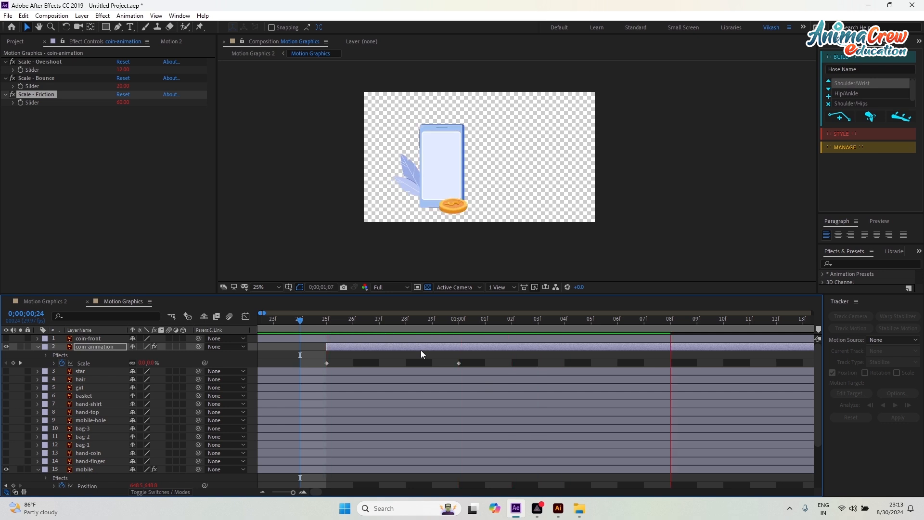
key("space")
scroll(484, 359, "down", 3)
left_click(352, 331)
key("space")
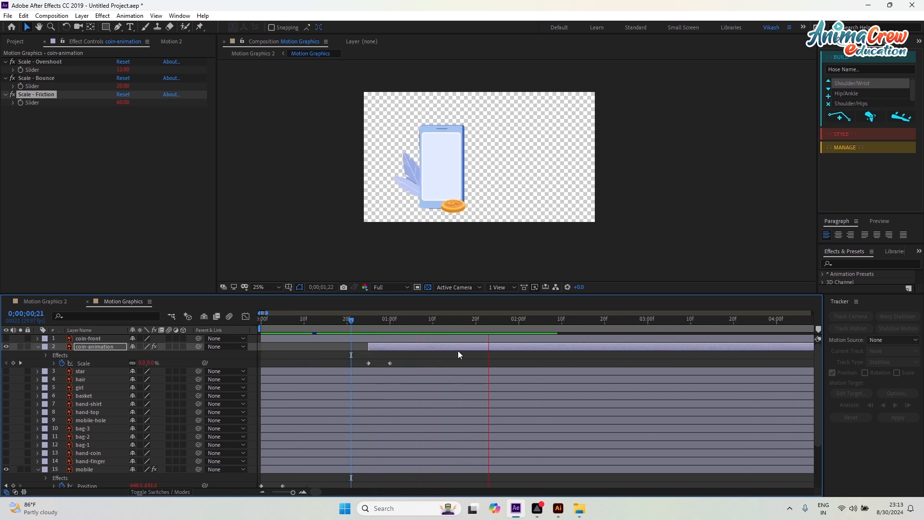
At 0;00;01;00, duplicate the coin-animation layer and raise the copy to sit directly on top of the first coin.
left_click(391, 330)
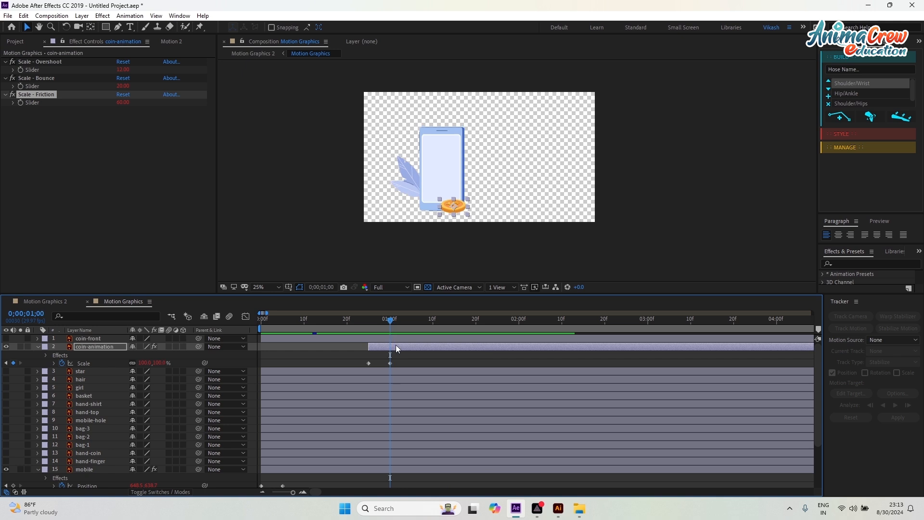
left_click(396, 345)
key("ctrl+d")
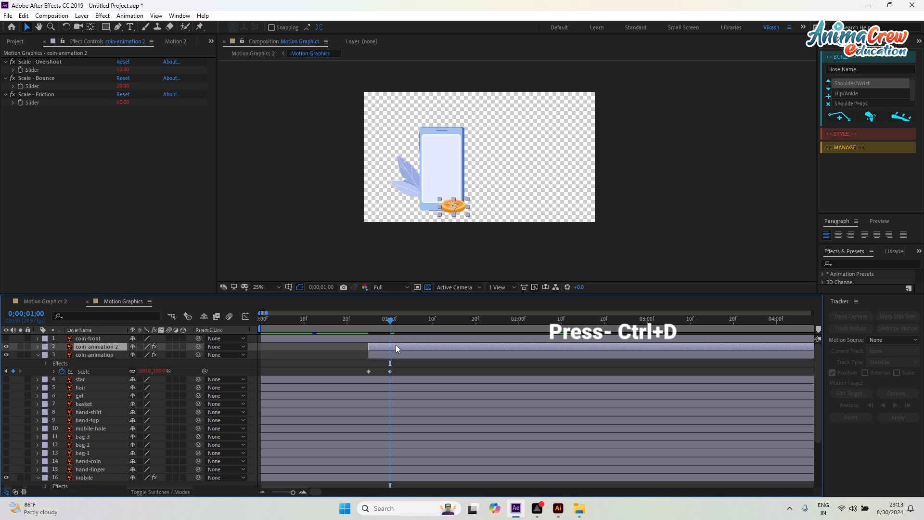
left_click(267, 287)
left_click(275, 298)
scroll(501, 260, "up", 3)
mouse_move(494, 263)
left_mouse_down()
mouse_move(487, 237)
mouse_move(488, 250)
left_mouse_up()
key("v")
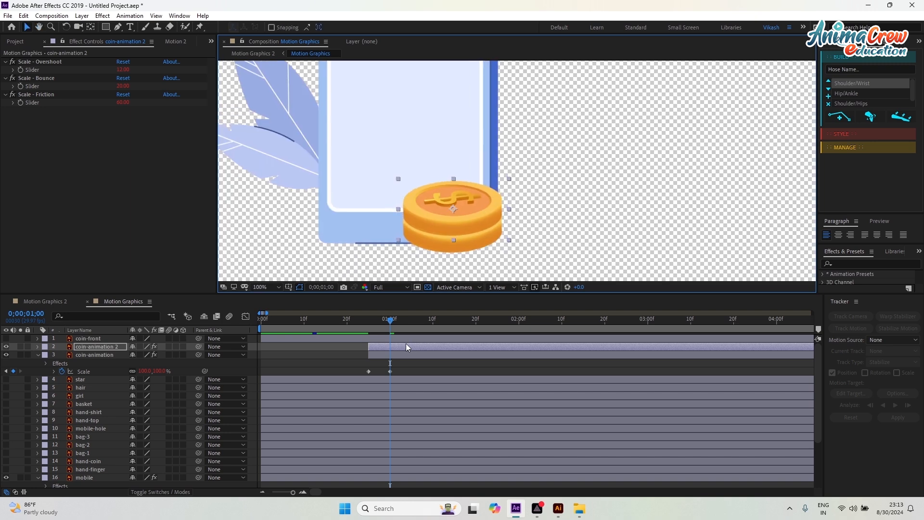
Duplicate the second coin and nudge the copy up to form the third coin of the stack.
key("ctrl+d")
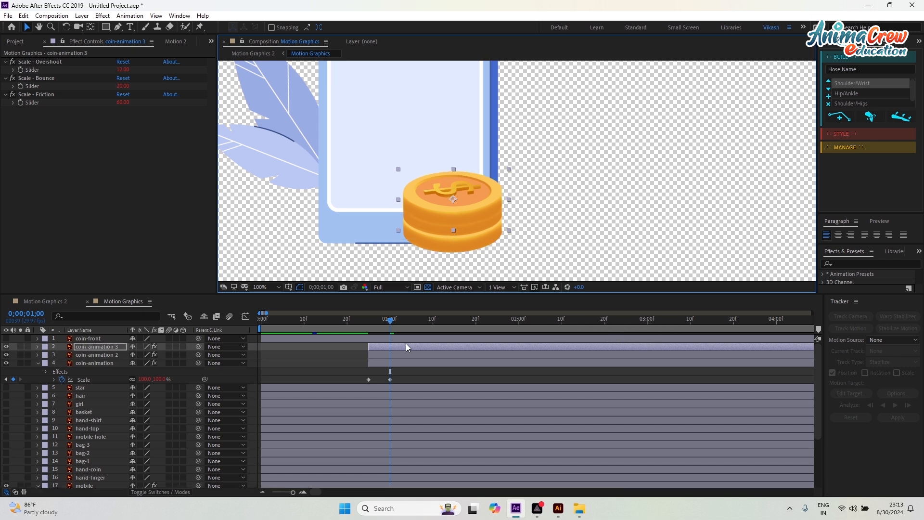
key("shift+Up")
key("shift+Up")
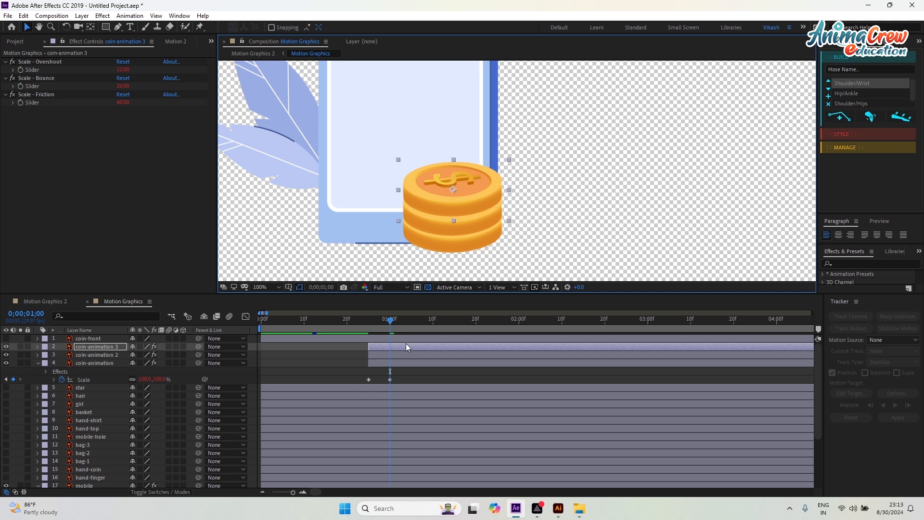
key("Down")
Duplicate the third coin and nudge the copy up until the fourth coin matches the stack's spacing.
key("ctrl+d")
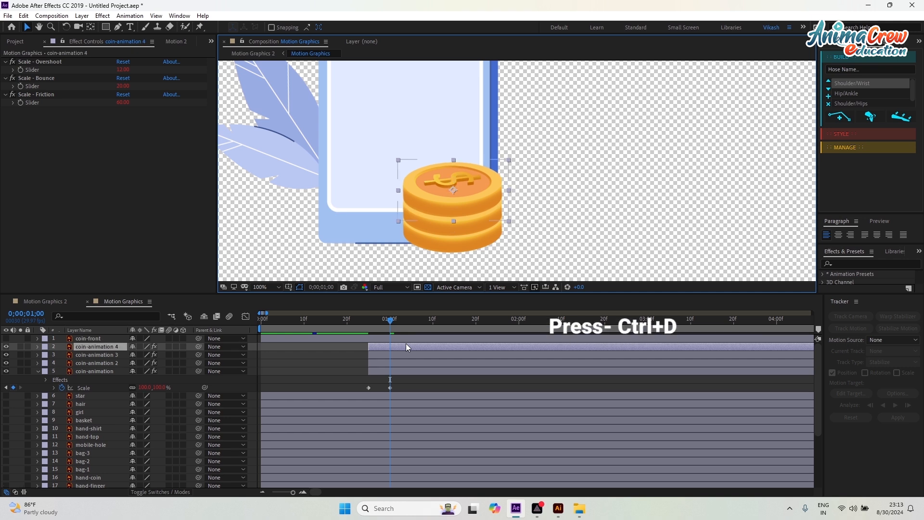
key("shift+Up")
key("shift+Up")
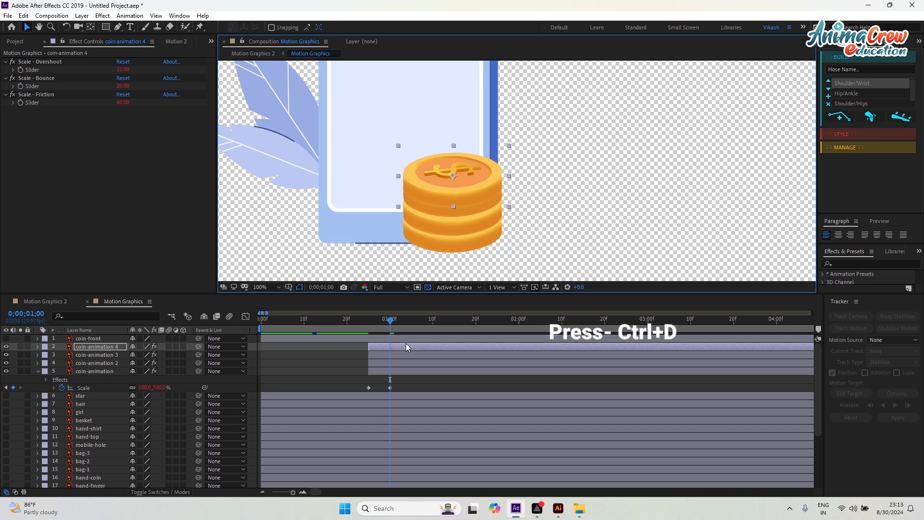
key("shift+Up")
key("Up")
key("Up")
key("Up")
key("Up")
key("Up")
key("Up")
key("Up")
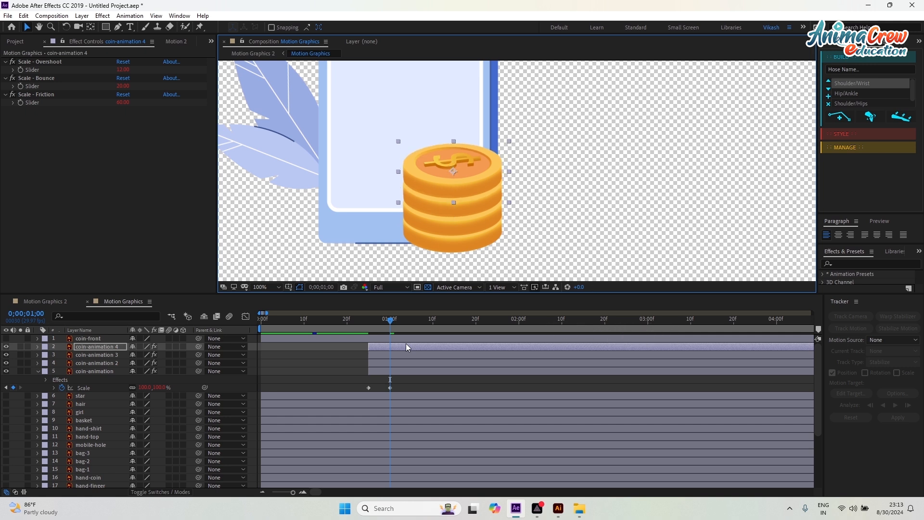
Duplicate the fourth coin and raise the copy one coin thickness as the fifth coin.
key("ctrl+d")
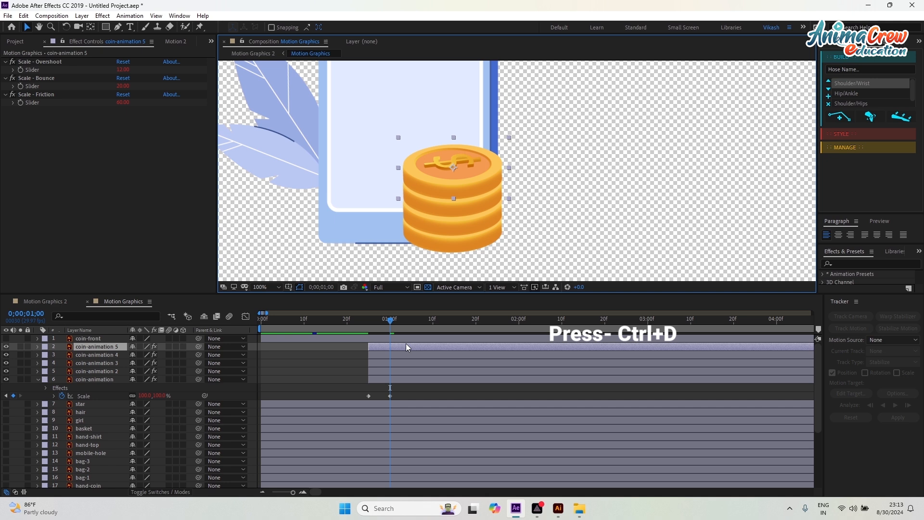
key("shift+Up")
key("shift+Up")
key("shift+Up")
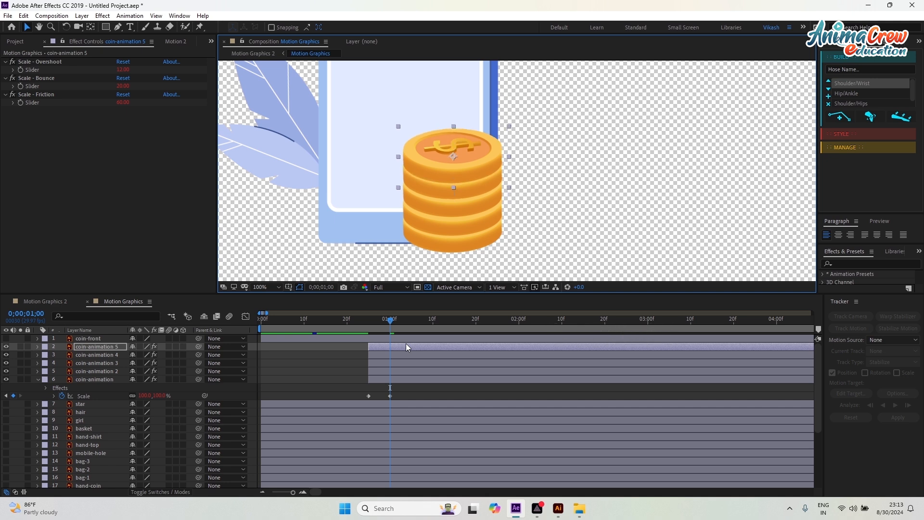
Duplicate the fifth coin and fine-position the copy above it as the sixth coin.
key("ctrl+d")
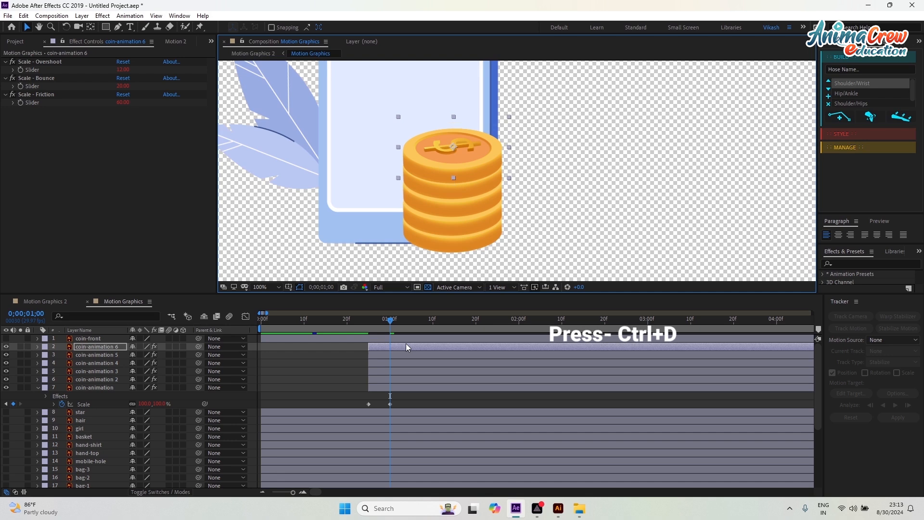
key("shift+Up")
key("shift+Up")
key("shift+Up")
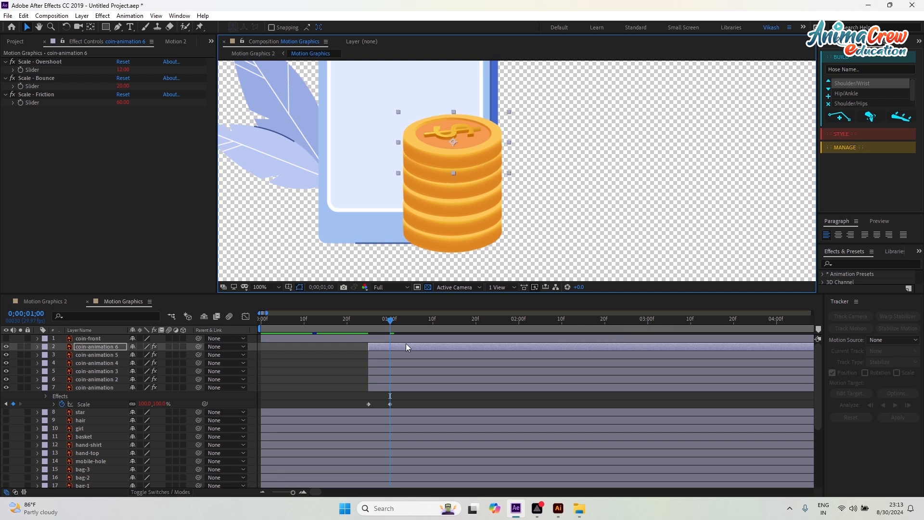
key("Up")
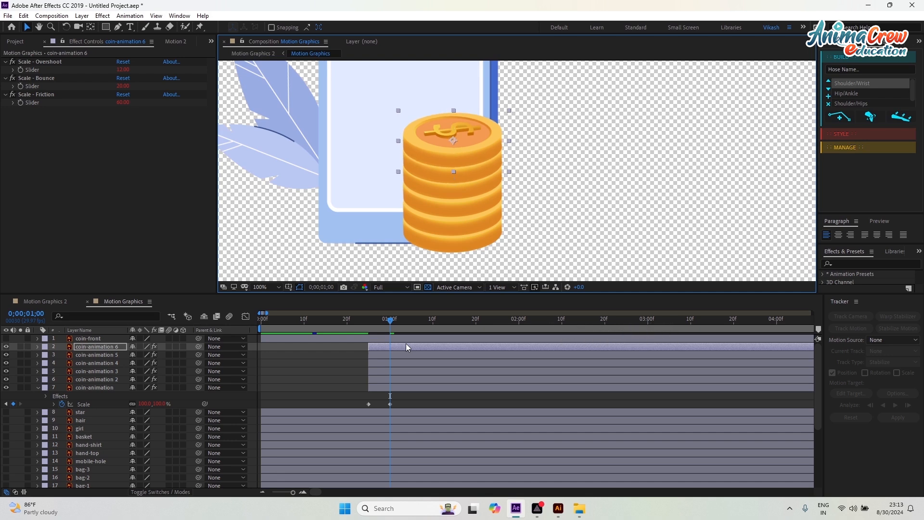
Duplicate the top coin twice in succession, raising each copy to add the seventh and eighth coins to the stack.
key("ctrl+d")
key("Up")
key("Up")
key("Up")
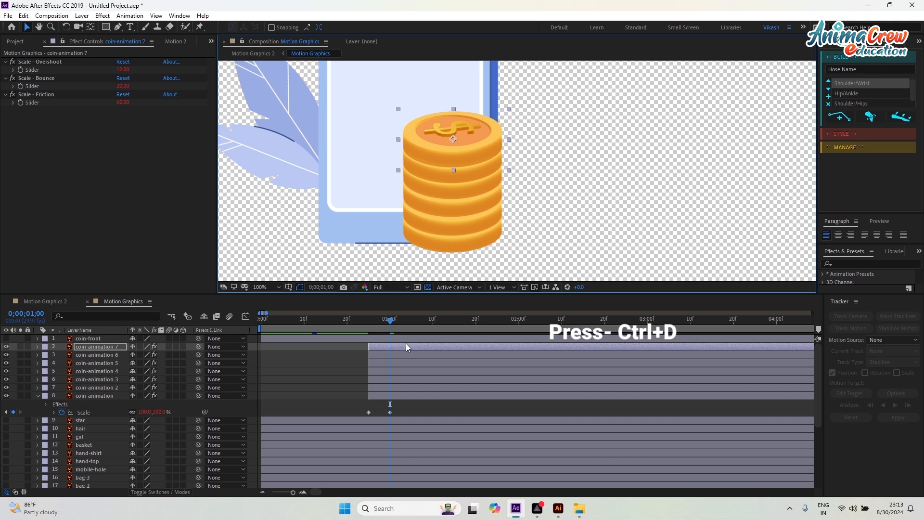
key("shift+Up")
key("shift+Up")
key("Up")
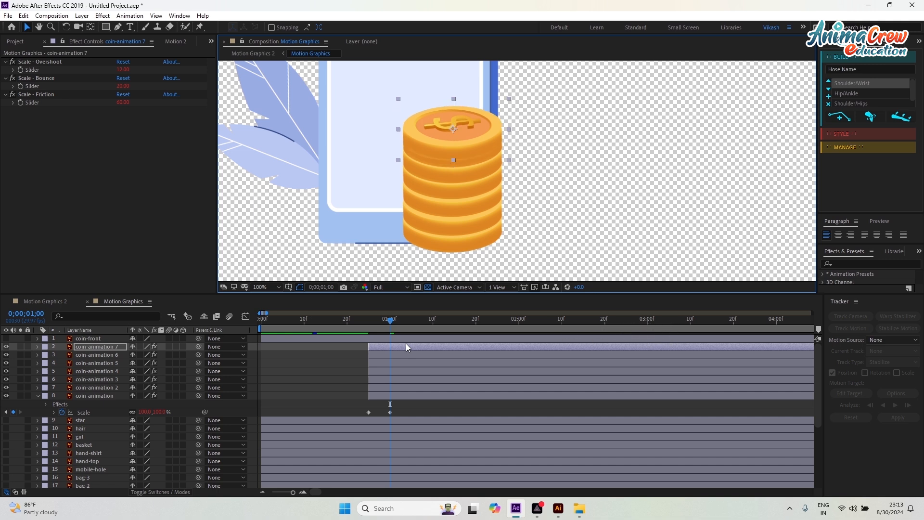
key("shift+Up")
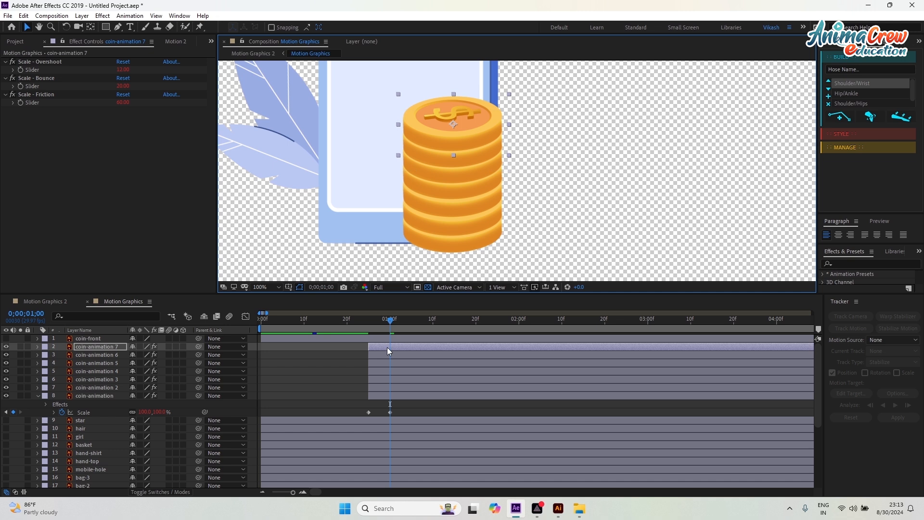
key("ctrl+d")
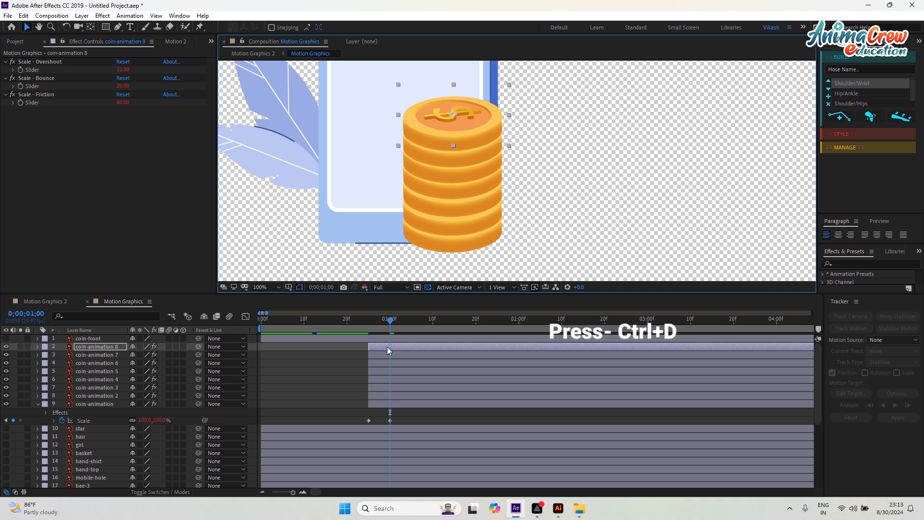
key("shift+Up")
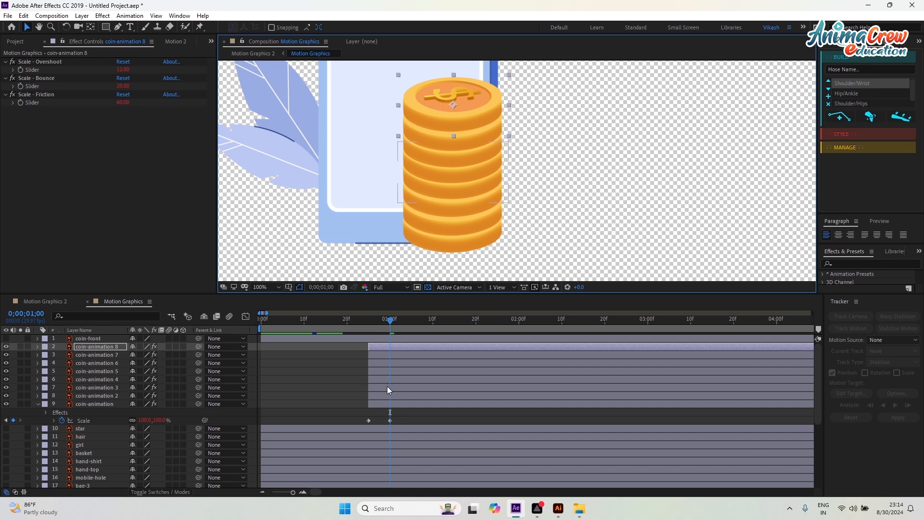
Select all eight coin layers, reveal their Scale keyframes in the timeline, and clear the selection.
left_click(384, 404, "shift")
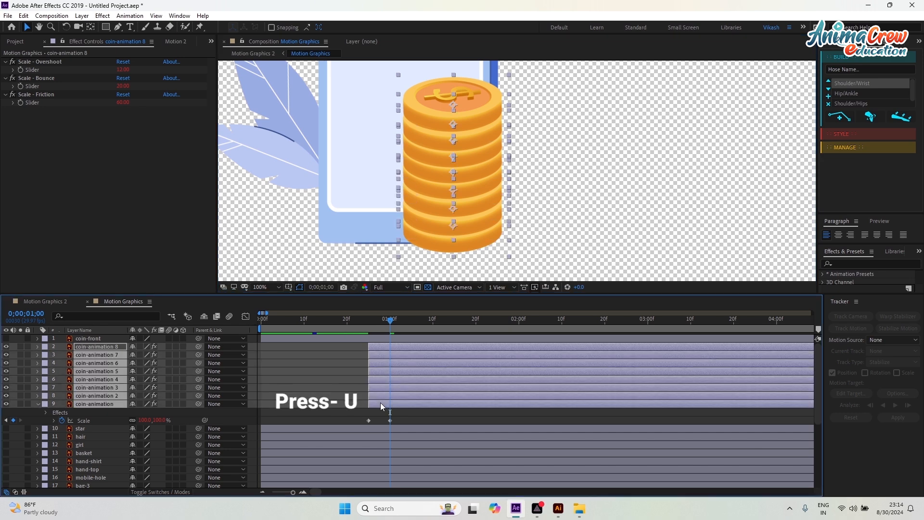
key("u")
scroll(363, 388, "up", 2)
left_click(359, 427)
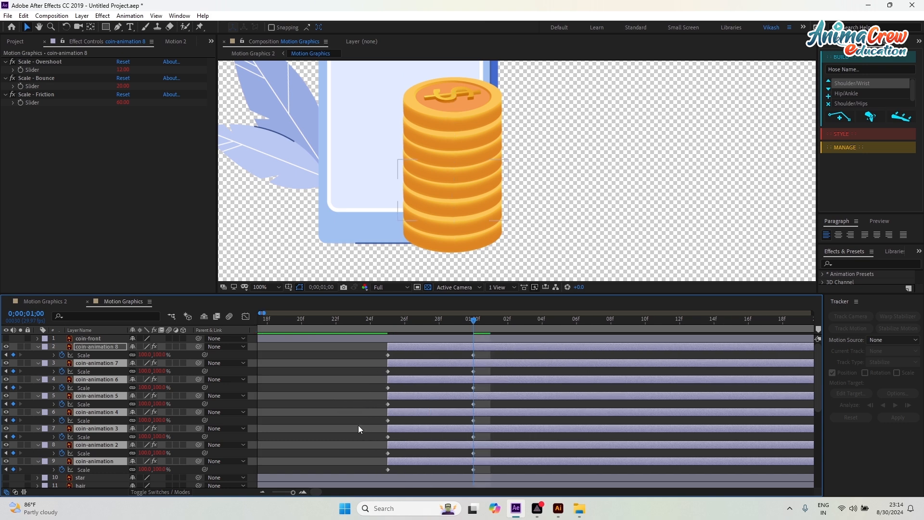
Shift the coin-animation 2, 3 and 4 layers to start at 0;00;00;29, 0;00;01;02 and 0;00;01;06.
left_click(417, 448)
left_click_drag(417, 448, 543, 434)
left_click(431, 412)
left_click_drag(599, 420, 621, 419)
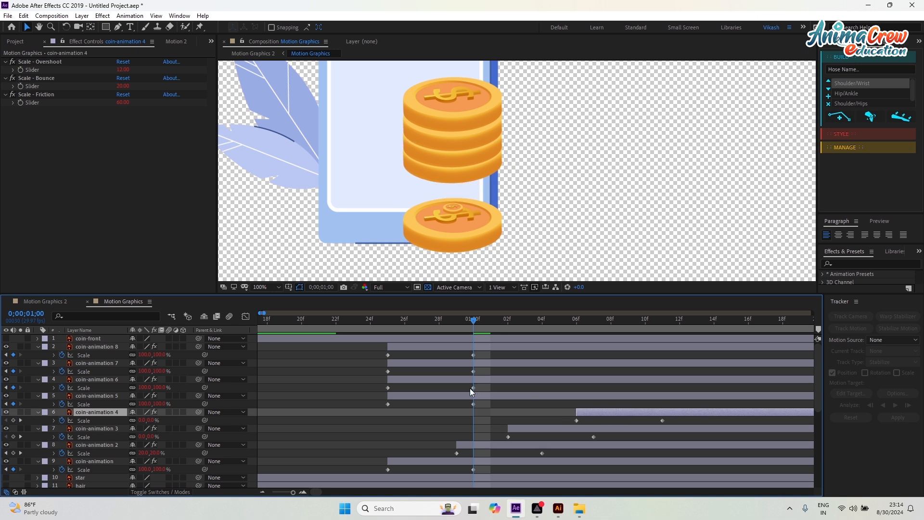
Stagger coin-animation 5 through 8 at four-frame intervals, starting them at 0;00;01;10, 0;00;01;14, 0;00;01;18 and 0;00;01;22.
left_click_drag(446, 397, 704, 397)
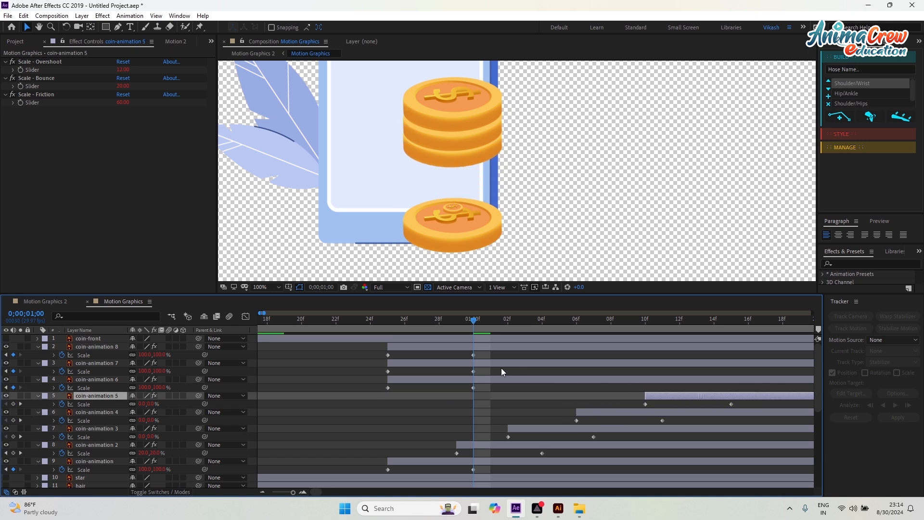
left_click_drag(435, 380, 759, 383)
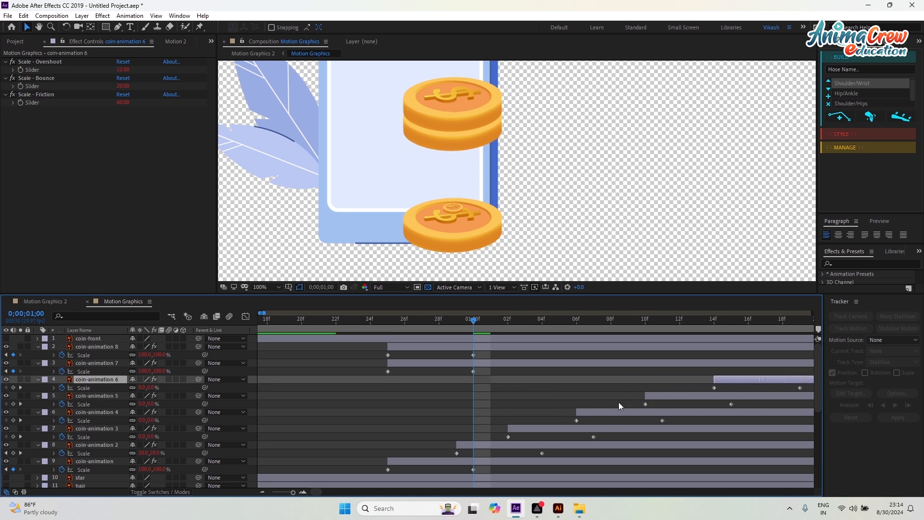
scroll(434, 413, "right", 5)
left_click_drag(322, 362, 631, 364)
left_click_drag(286, 345, 743, 357)
scroll(588, 366, "down", 2)
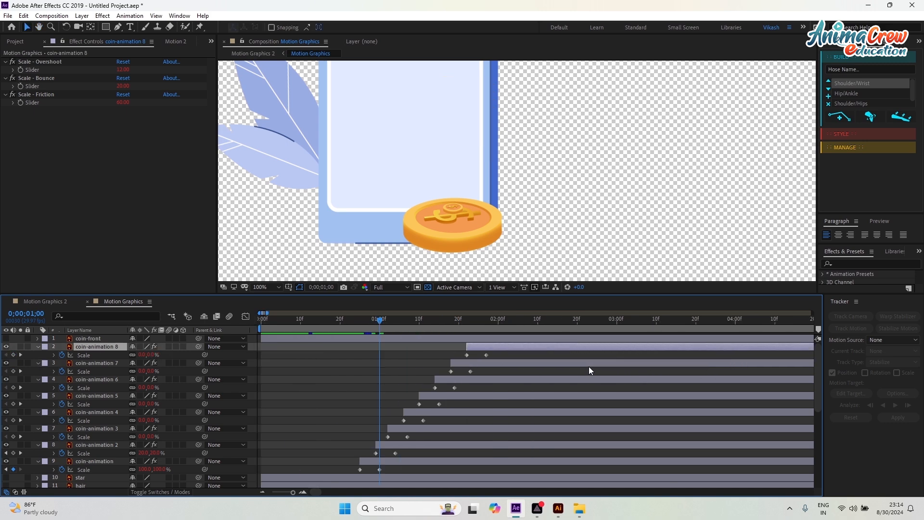
Play back the staggered coin-stack animation from about 0;00;00;19 to check its timing.
left_click_drag(429, 325, 337, 322)
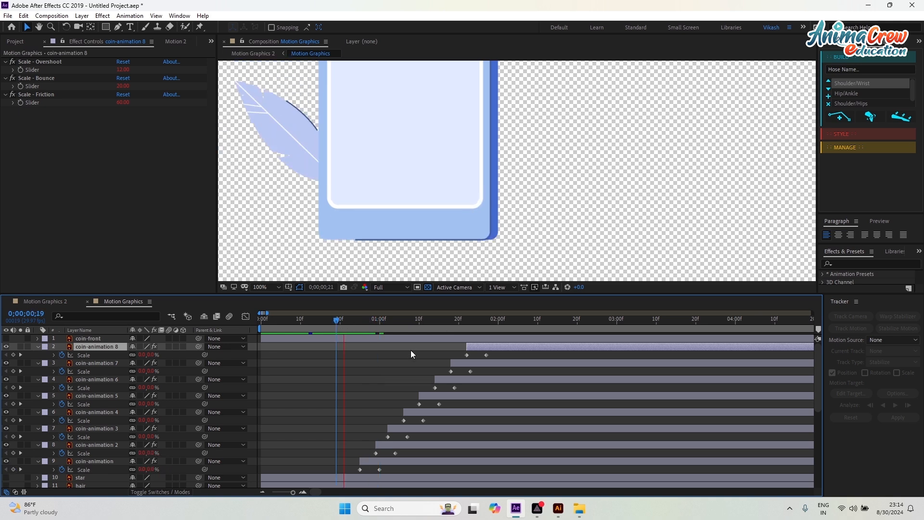
key("space")
key("space")
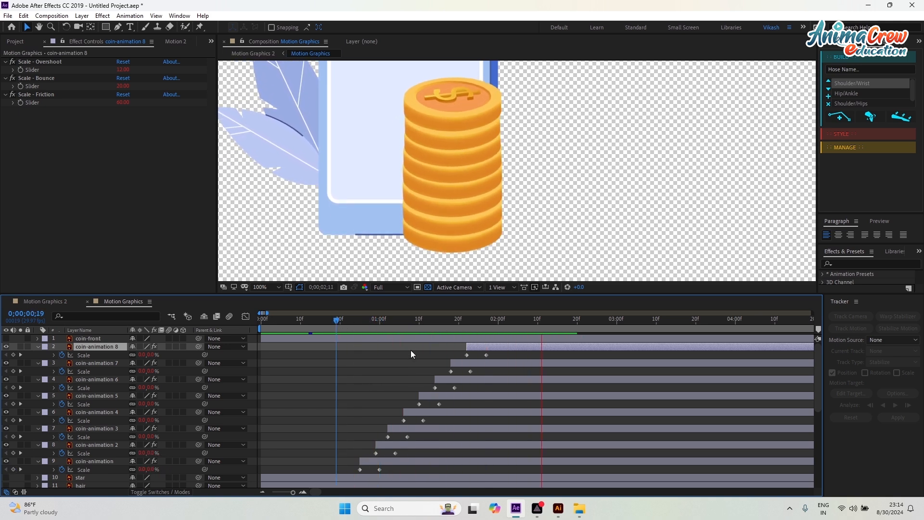
left_click_drag(527, 323, 348, 322)
key("space")
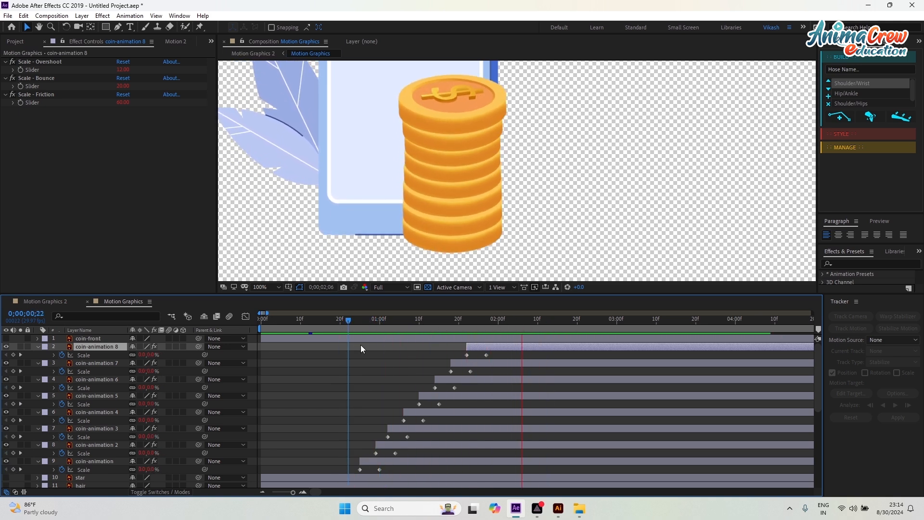
key("space")
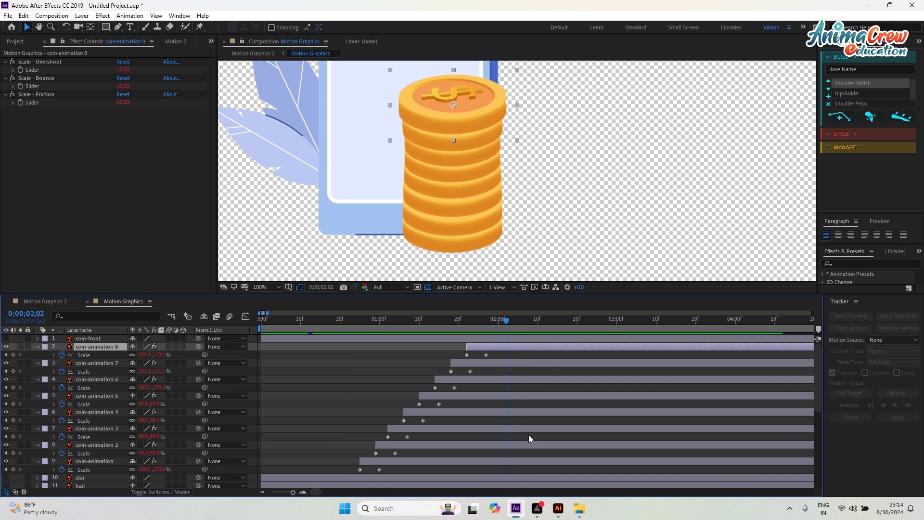
Switch to Illustrator to identify the upright coin's layer, and return to After Effects.
key("alt+Tab")
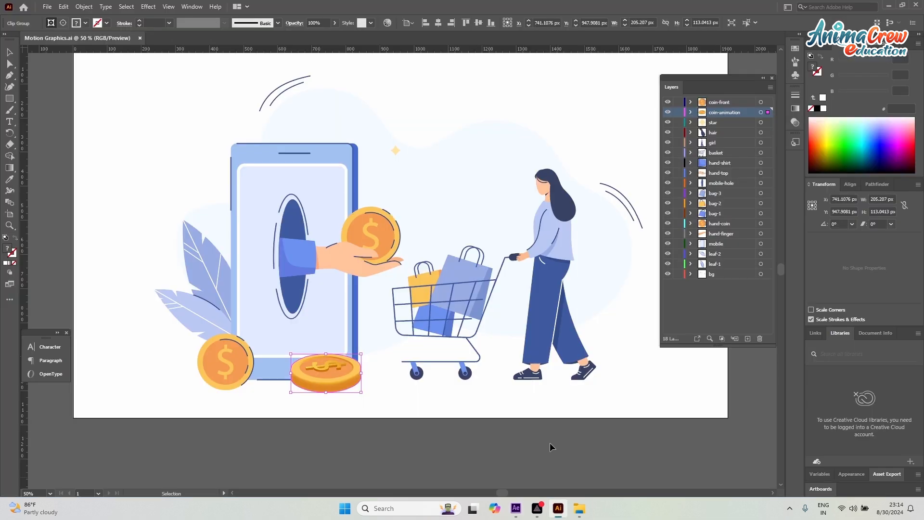
left_click(246, 369)
key("alt+Tab")
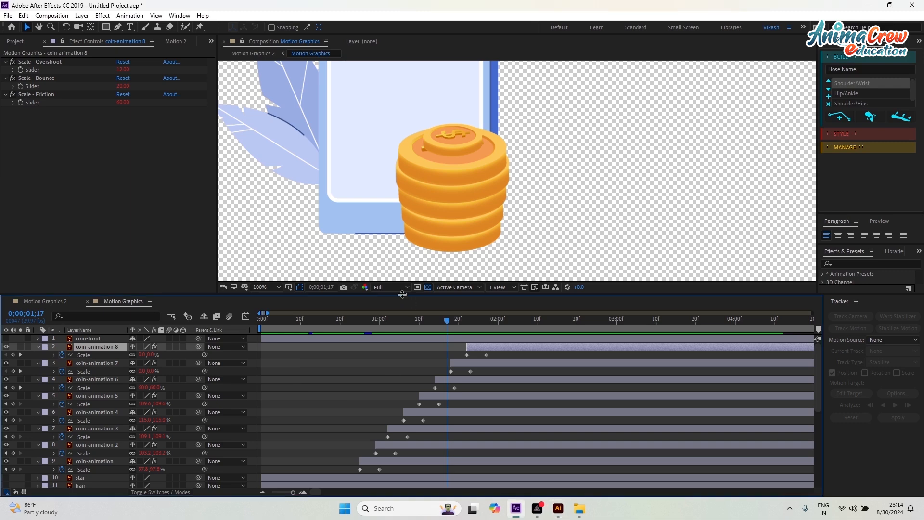
key("alt+Tab")
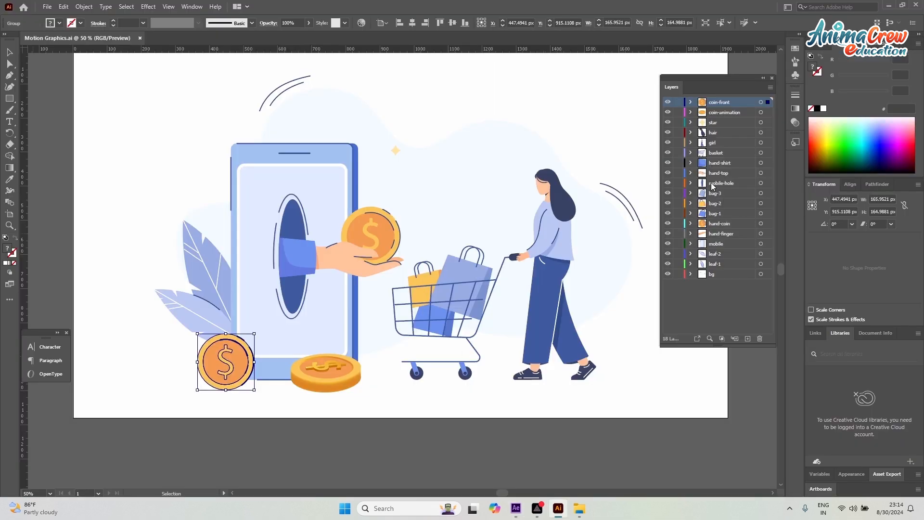
key("alt+Tab")
Make the coin-front layer visible and start it at 0;00;01;19.
left_click(95, 339)
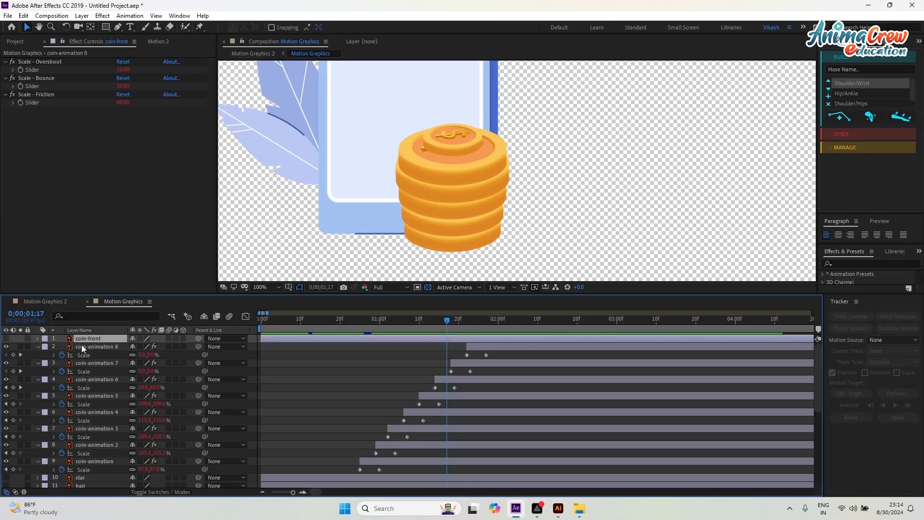
left_click(6, 338)
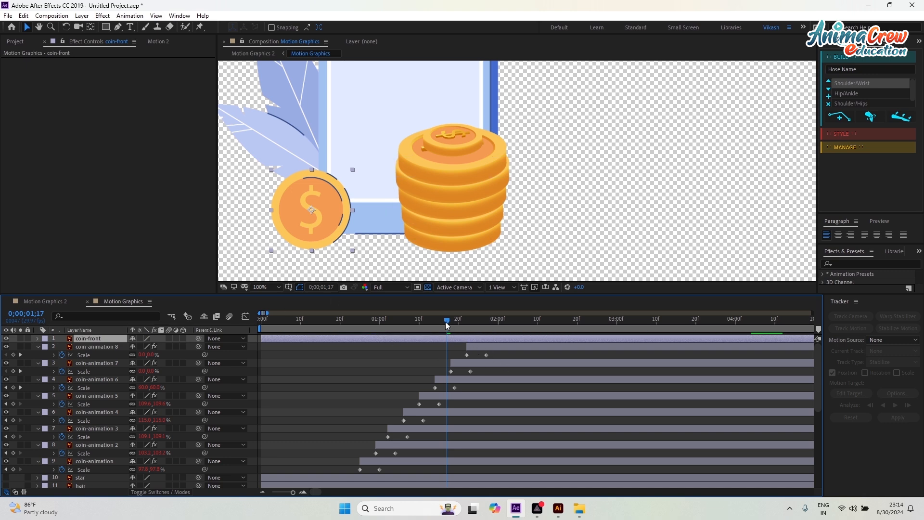
left_click_drag(445, 321, 453, 322)
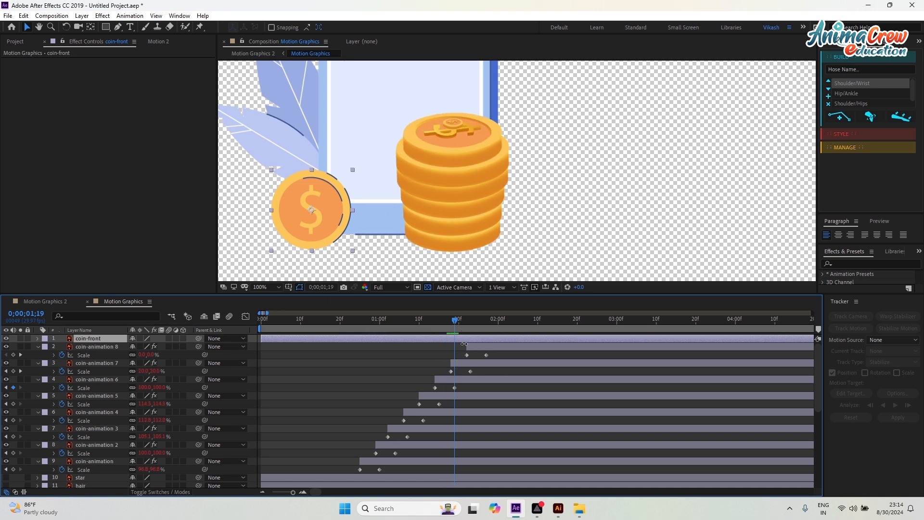
key("equal")
Keyframe coin-front's Position at 0;00;01;19 and 0;00;01;29, moving it horizontally onto the coin stack at 738.1, 915.1 for the first keyframe.
key("p")
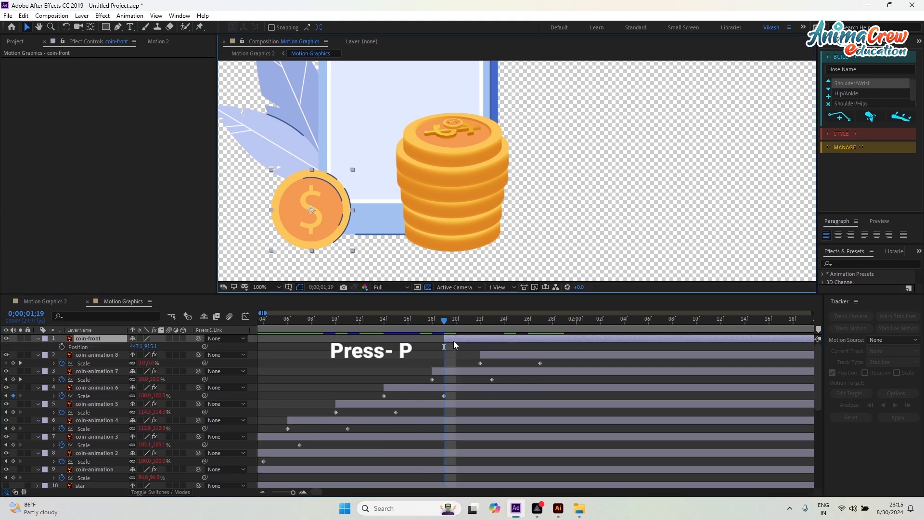
left_click(64, 347)
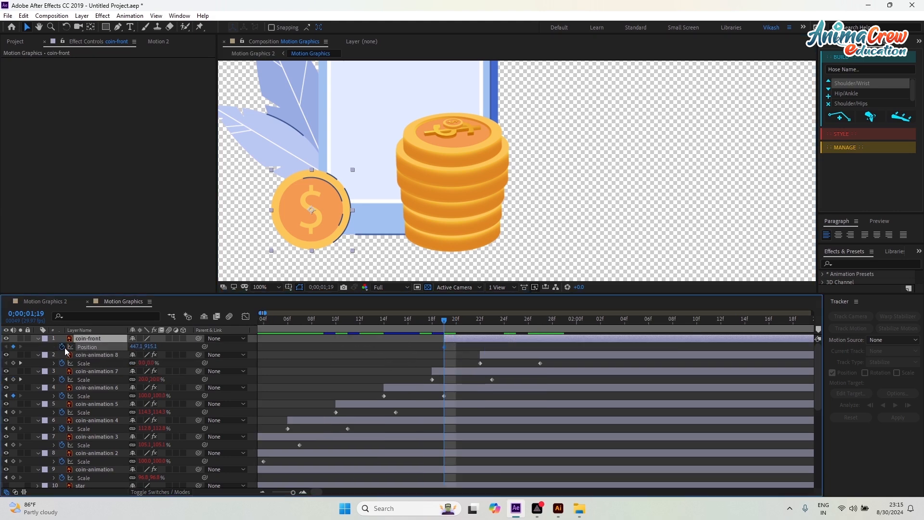
left_click_drag(454, 323, 551, 329)
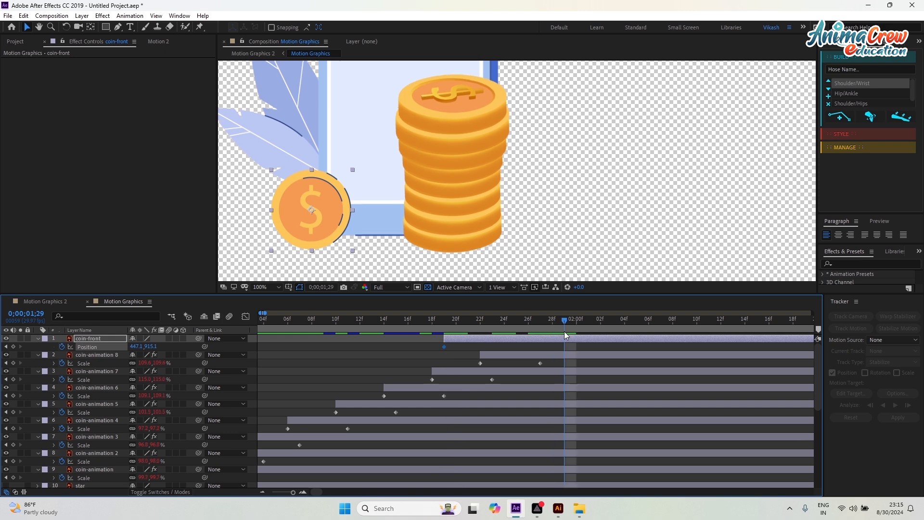
left_click(13, 347)
left_click(6, 346)
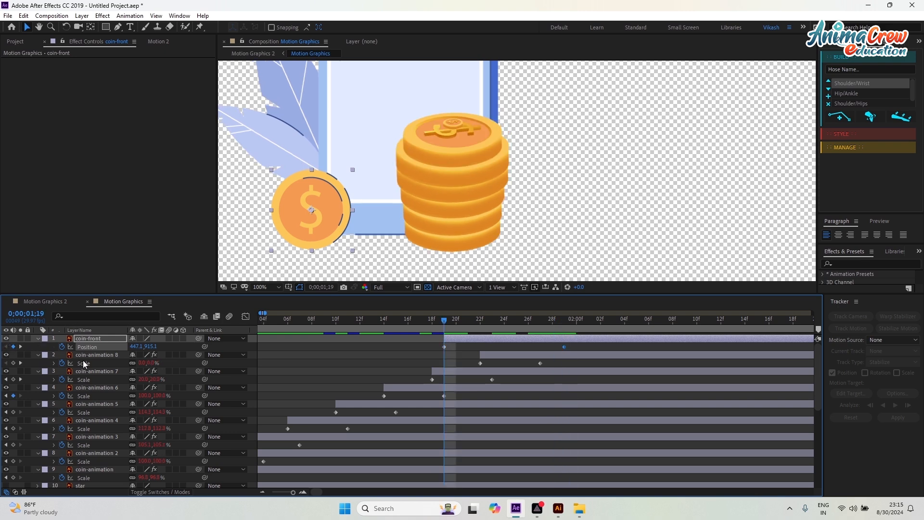
left_click_drag(337, 221, 471, 229)
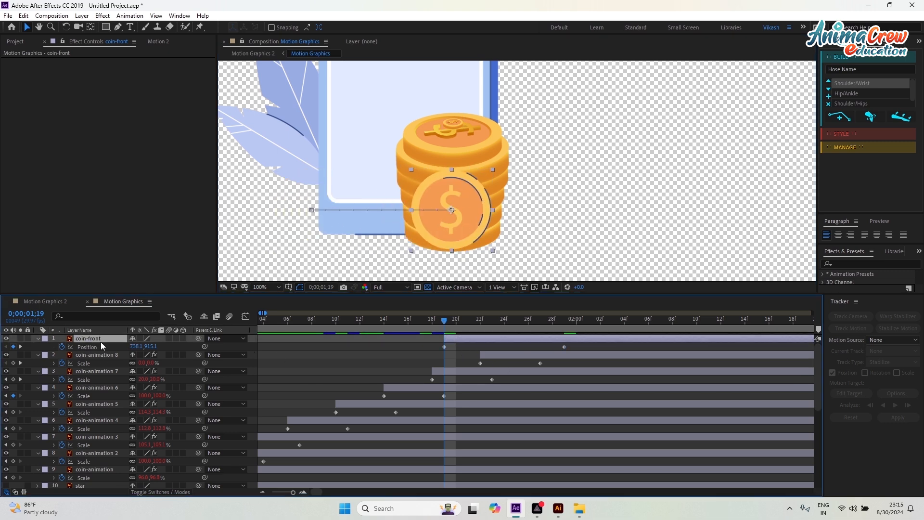
Reorder coin-front below all the coin-animation layers so it sits behind the stack.
left_click_drag(100, 341, 104, 451)
key("minus")
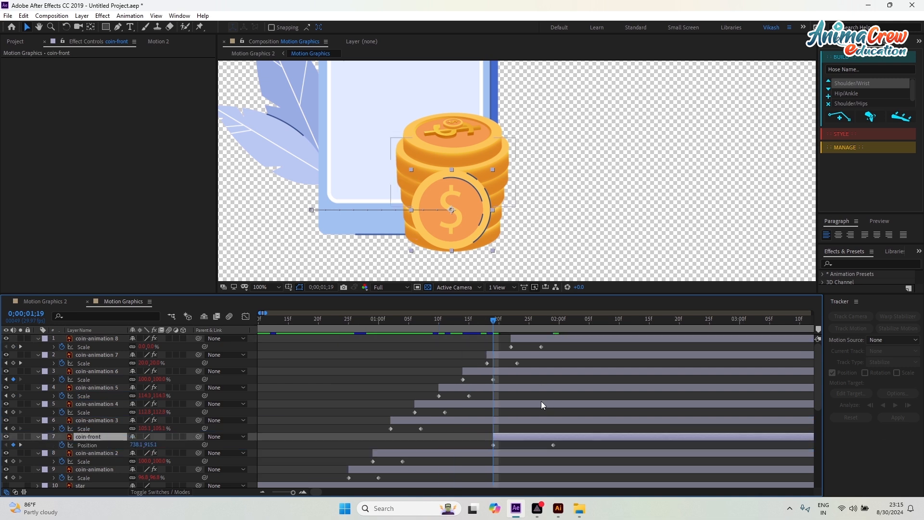
key("minus")
scroll(350, 428, "down", 2)
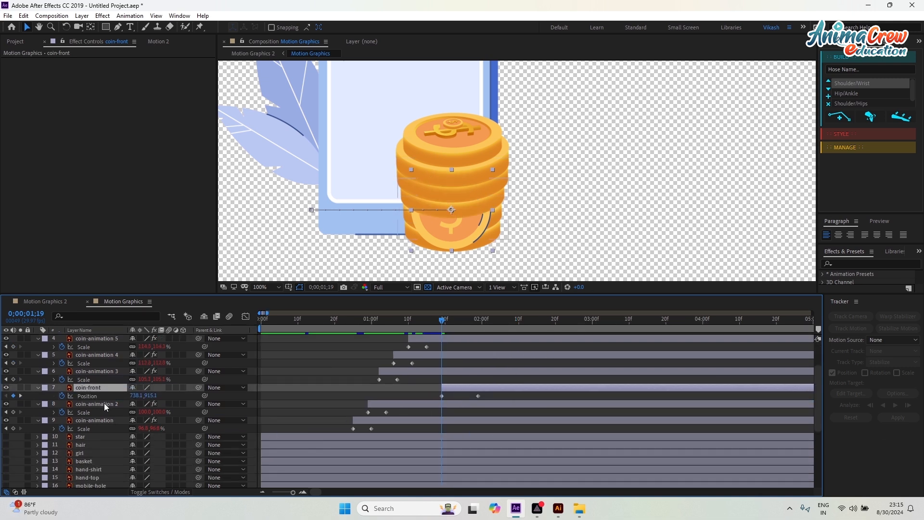
left_click_drag(96, 388, 100, 432)
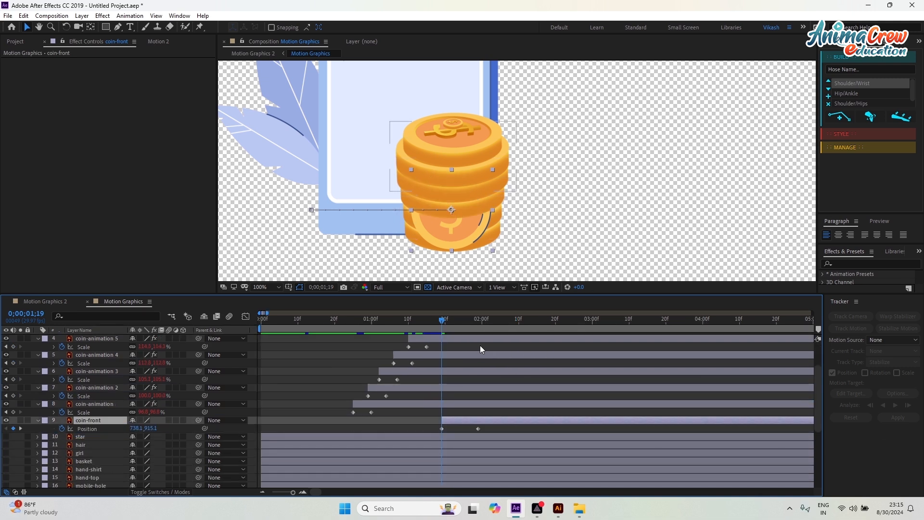
Preview the front coin's slide and move its second Position keyframe to 0;00;02;02.
left_click_drag(452, 315, 365, 328)
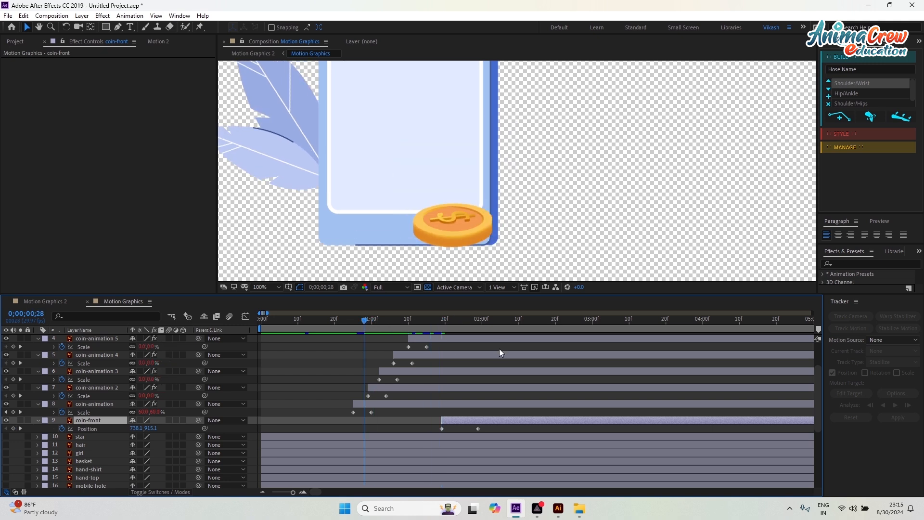
key("space")
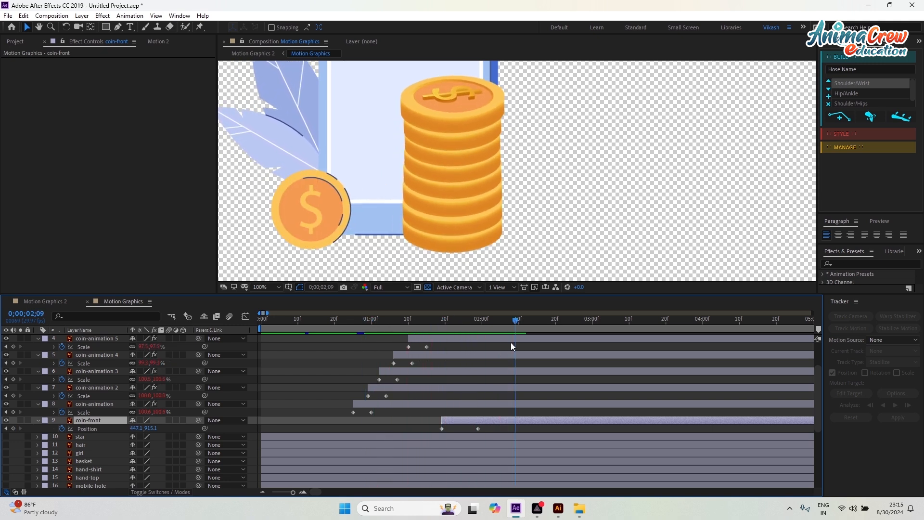
left_click(440, 331)
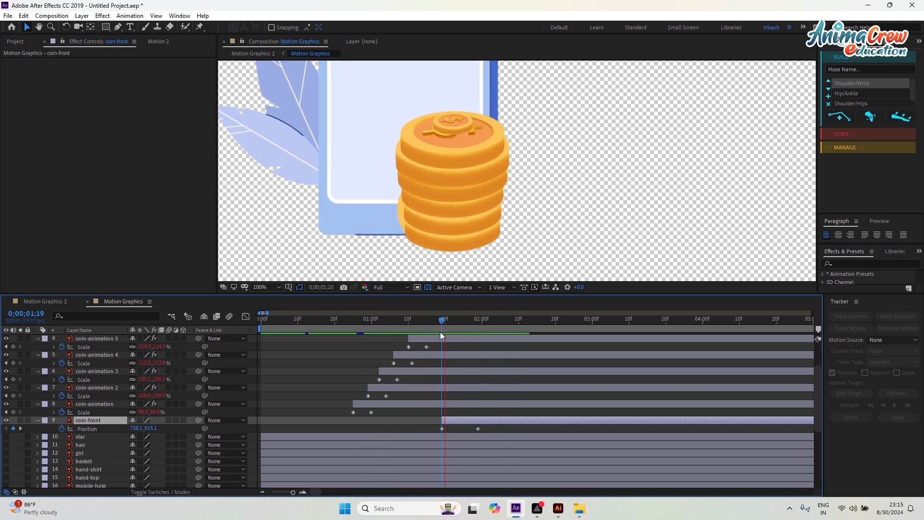
key("space")
key("space")
key("=")
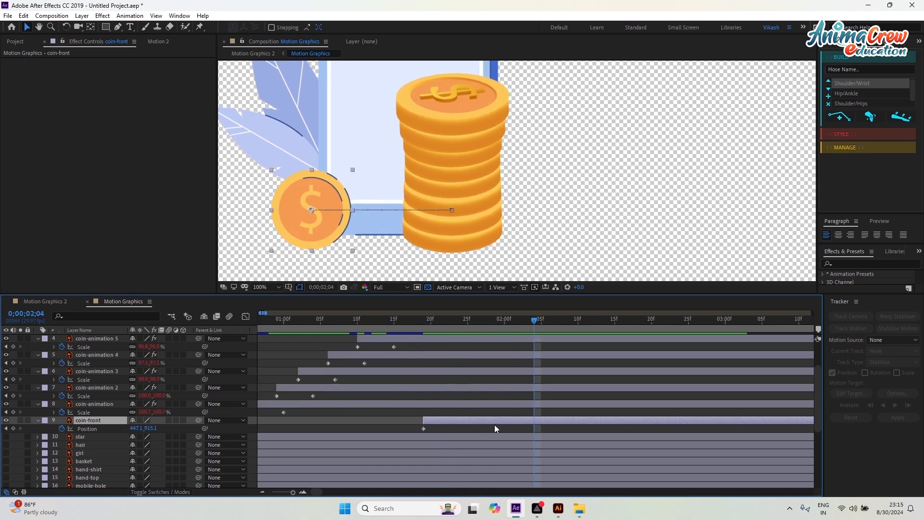
left_click_drag(497, 429, 522, 429)
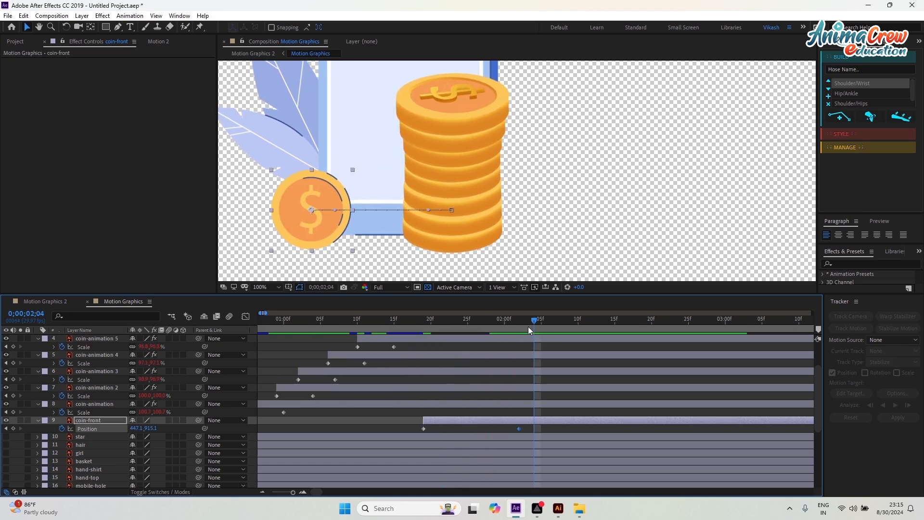
Keyframe coin-front's Rotation at 0° on 0;00;01;19 and at -1x+0.0° on 0;00;02;02.
left_click_drag(450, 333, 423, 338)
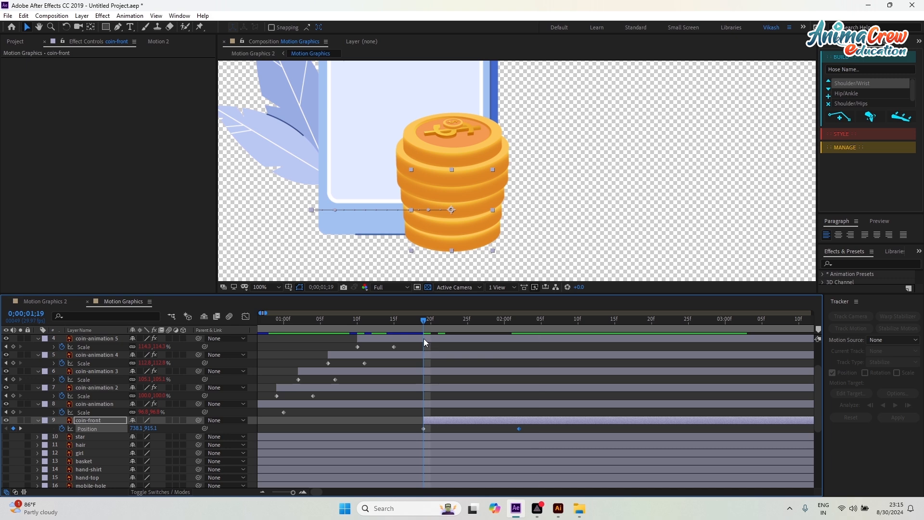
key("shift+r")
left_click(62, 437)
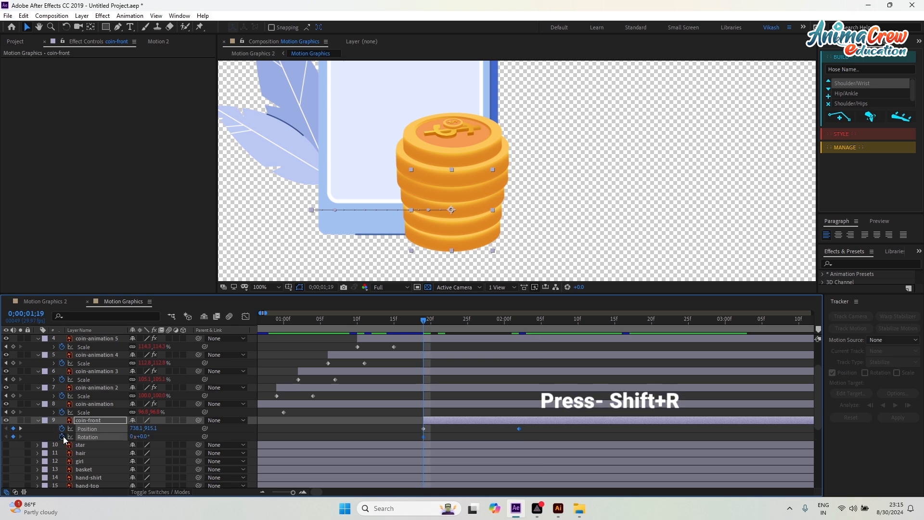
left_click(497, 321)
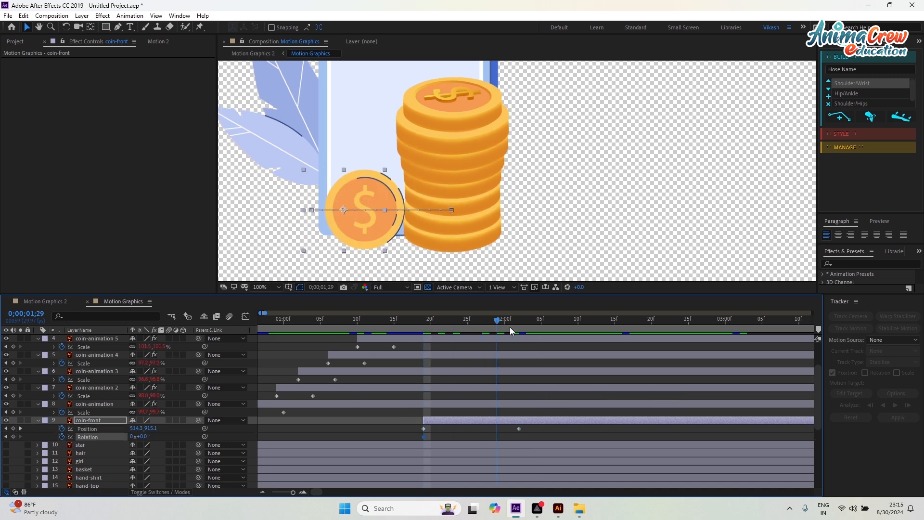
left_click(519, 326)
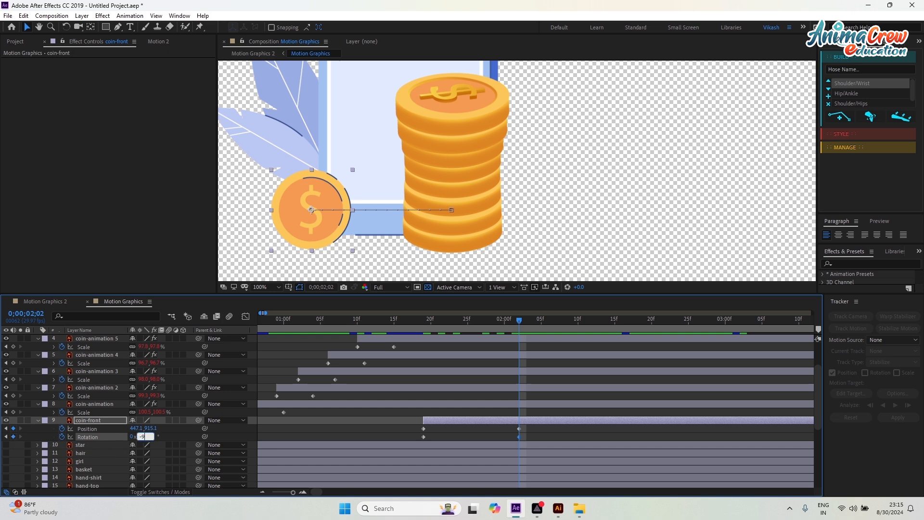
key("Return")
Play back the front coin rolling out from behind the stack.
left_click_drag(514, 328, 401, 337)
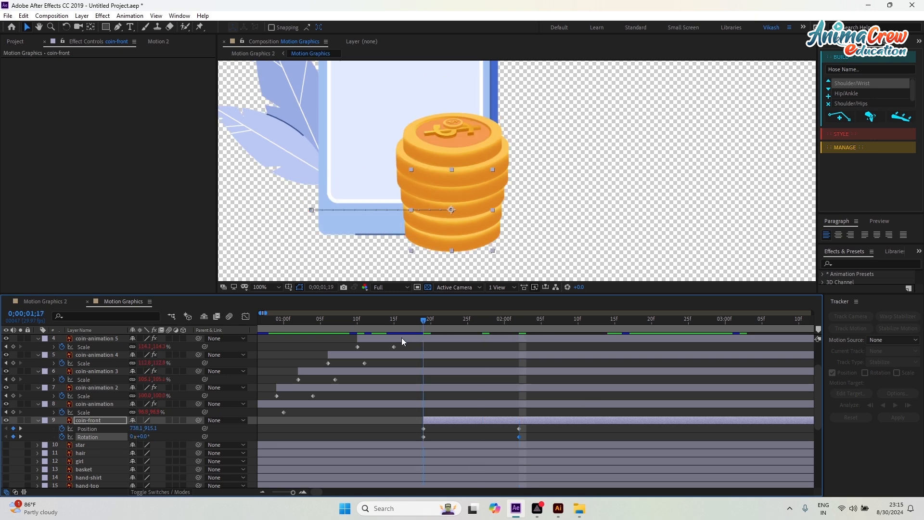
key("space")
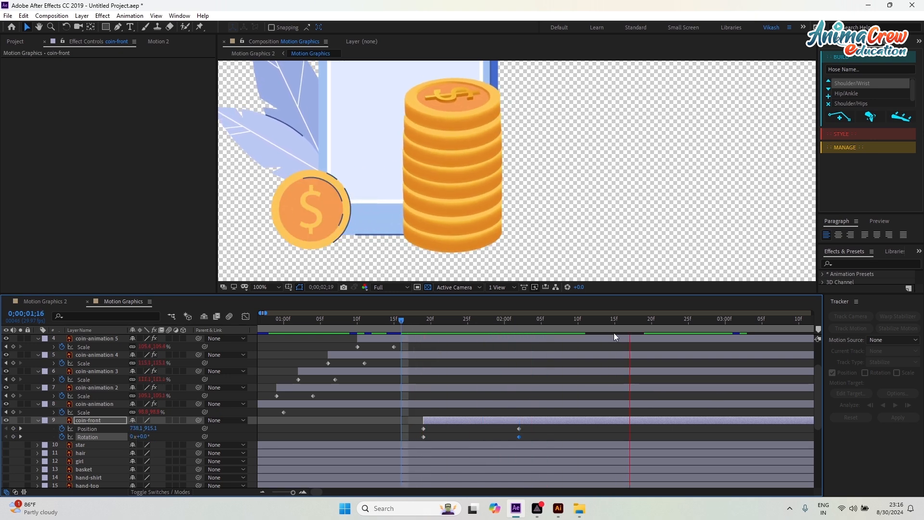
key("space")
left_click(422, 327)
key("space")
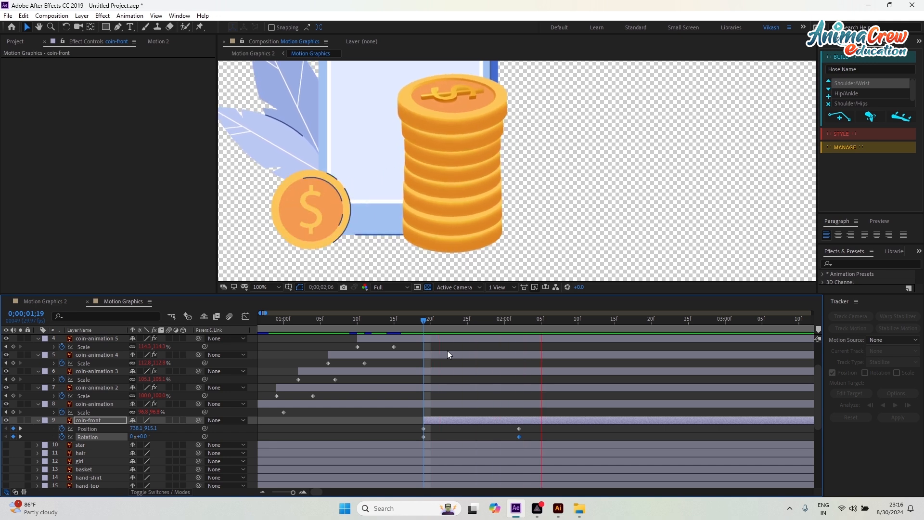
Apply Easy Ease to all of coin-front's Position and Rotation keyframes.
left_click_drag(604, 319, 520, 336)
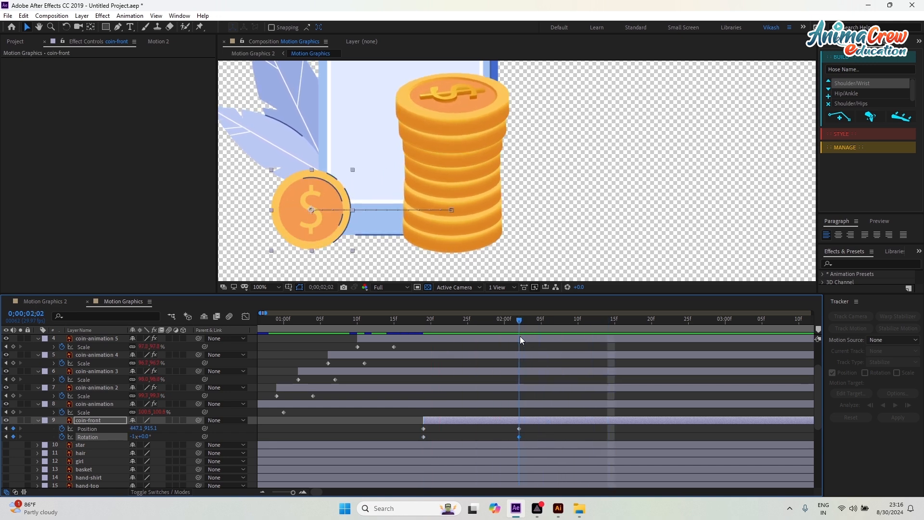
left_click_drag(528, 426, 406, 444)
key("F9")
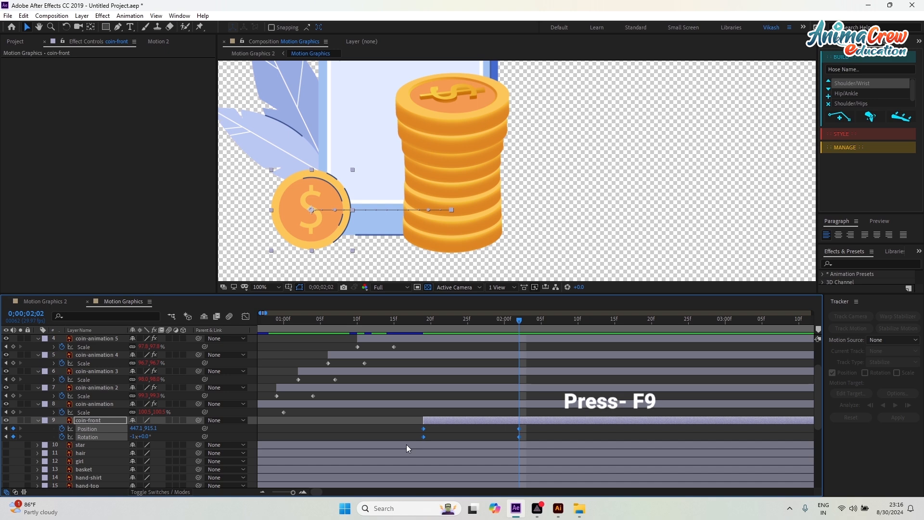
key("F9")
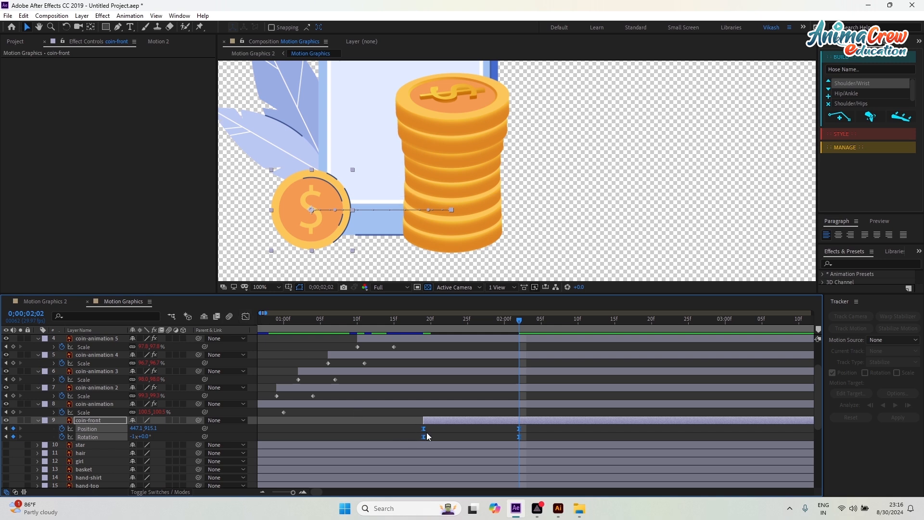
Reshape coin-front's Position and Rotation speed curves in the Graph Editor to peak early and taper off gradually.
left_click(246, 316)
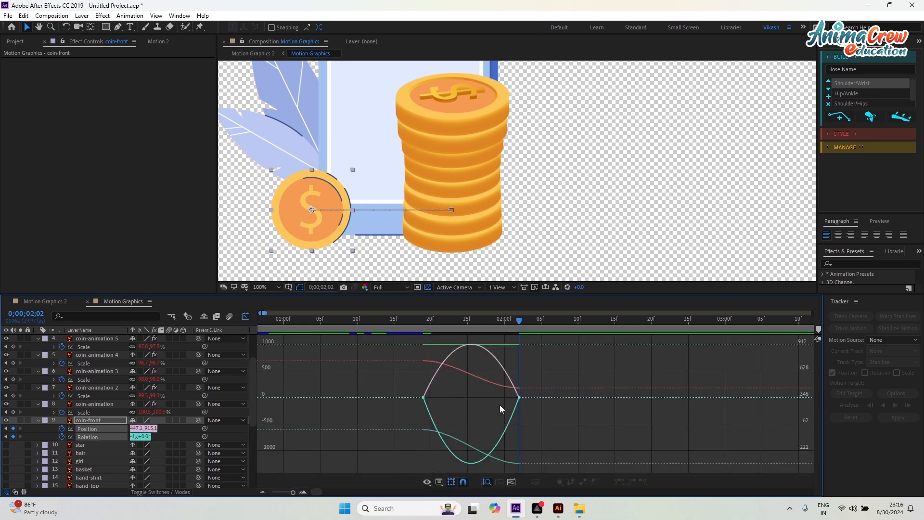
left_click_drag(500, 407, 456, 397)
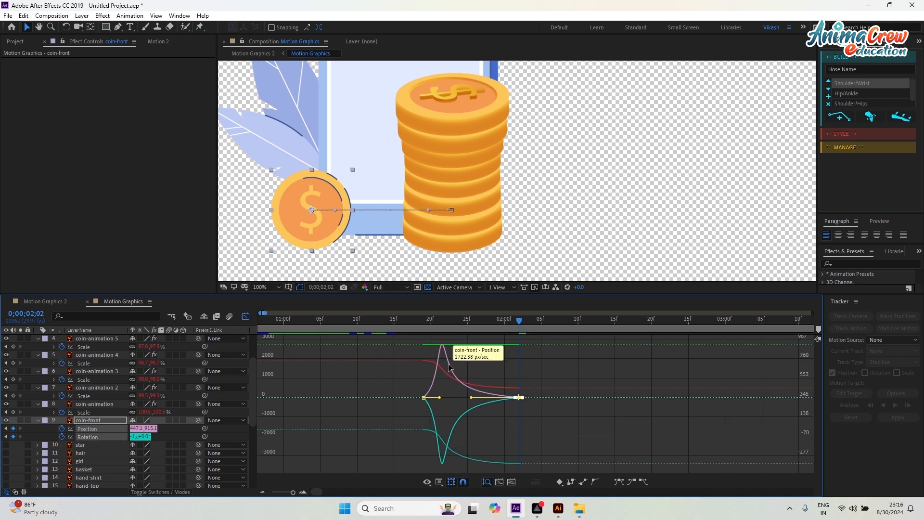
Check the Graph Editor's graph type, return to the layer bars and play back coin-front's roll from 0;00;01;17.
left_click(439, 482)
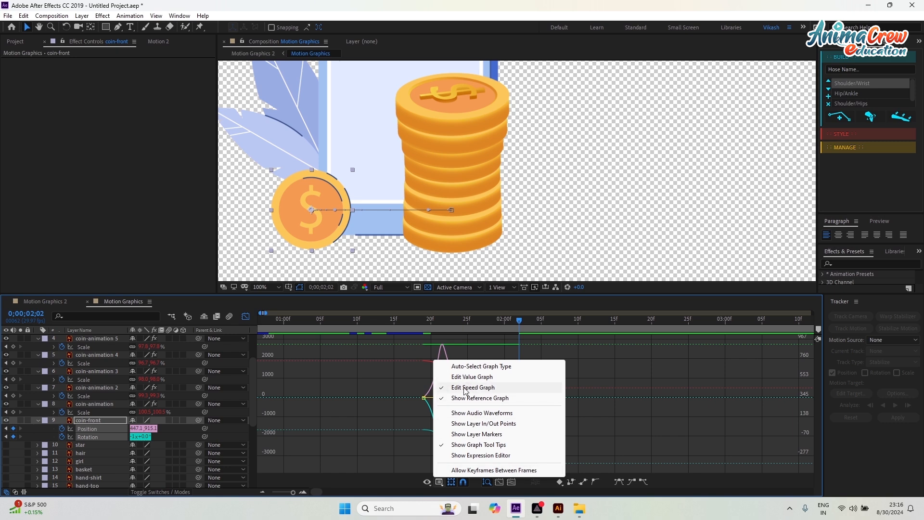
left_click(390, 384)
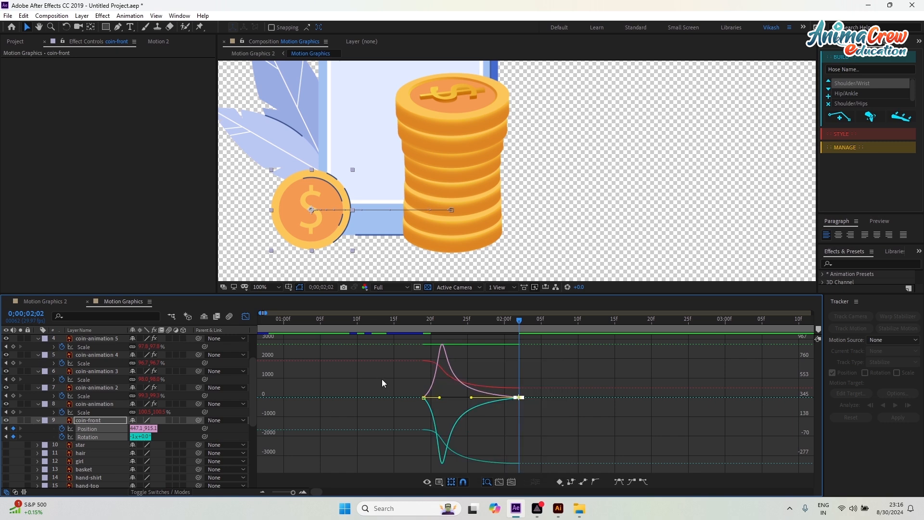
left_click(242, 318)
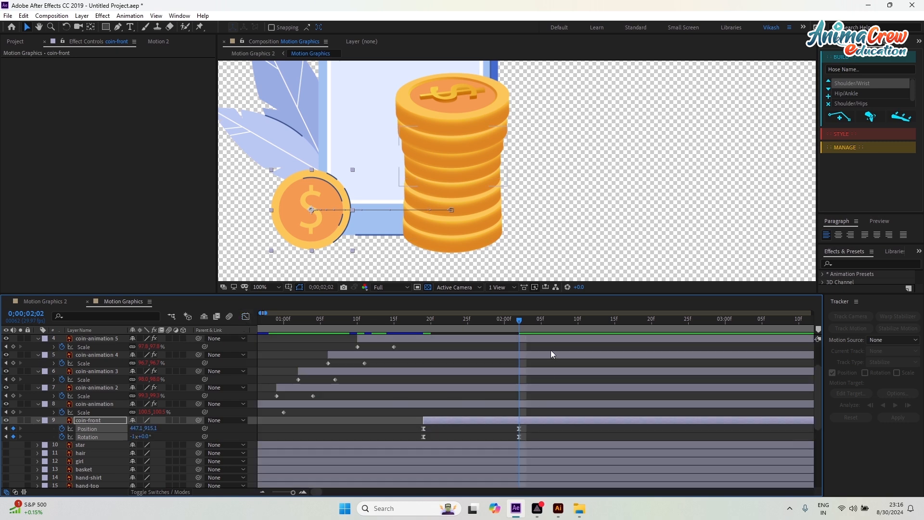
left_click_drag(515, 325, 408, 337)
key("space")
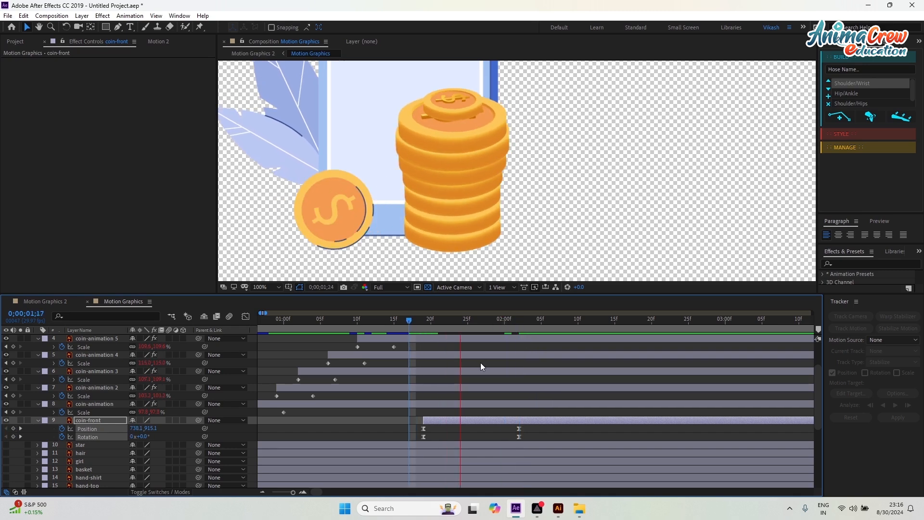
key("space")
Move coin-front's ending Position and Rotation keyframes to 0;00;02;14 and play back the slower roll.
left_click_drag(532, 428, 606, 428)
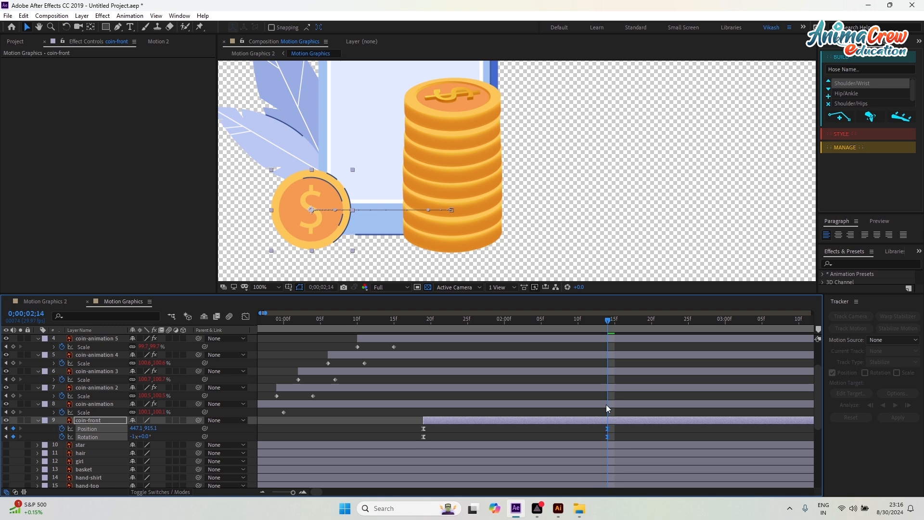
left_click_drag(608, 322, 417, 355)
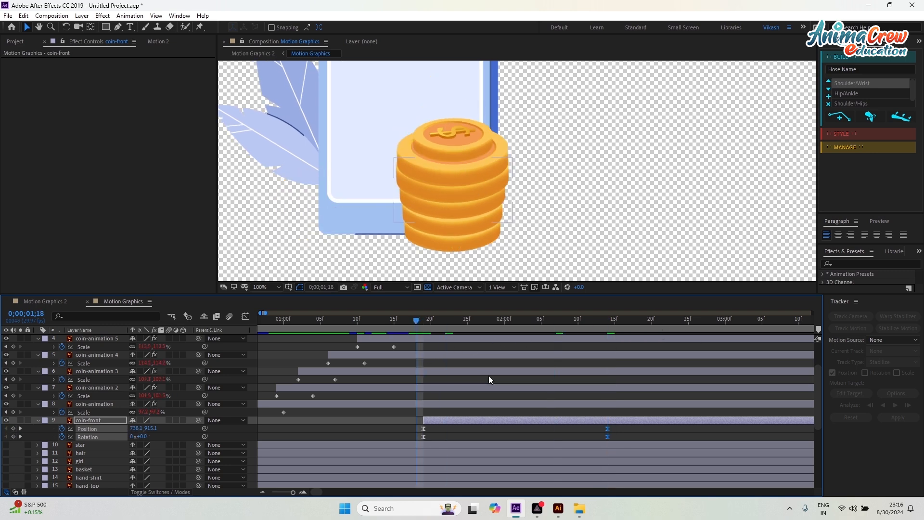
key("space")
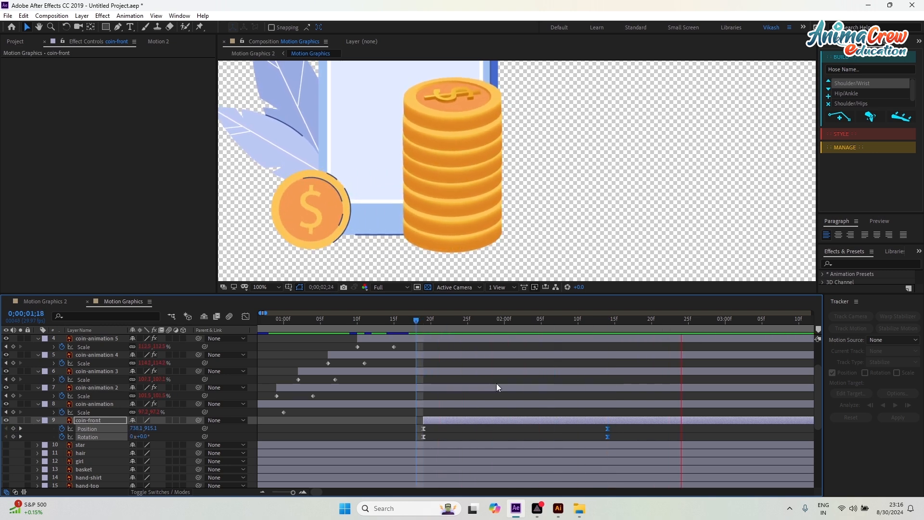
key("space")
Play back the coin stack and front coin animation from 0;00;01;09 and scrub back to 0;00;02;00.
key("minus")
scroll(439, 213, "down", 2)
left_click_drag(576, 325, 408, 354)
key("space")
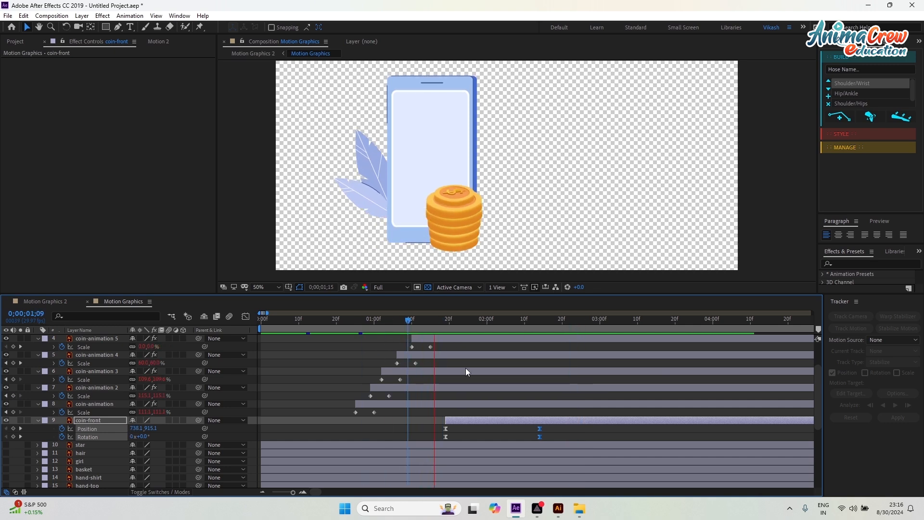
key("space")
left_click_drag(575, 318, 486, 348)
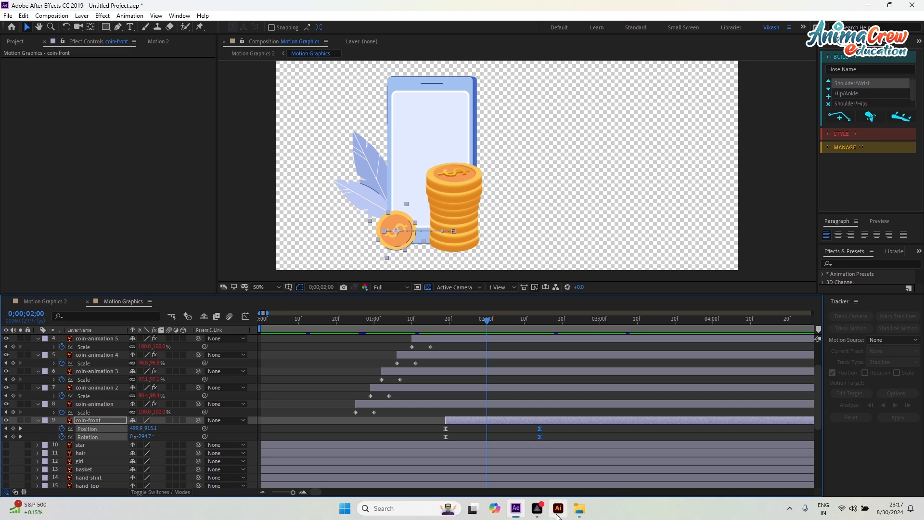
Switch to Illustrator to compare the phone hole and hand artwork with the composition, and return to After Effects.
left_click(559, 508)
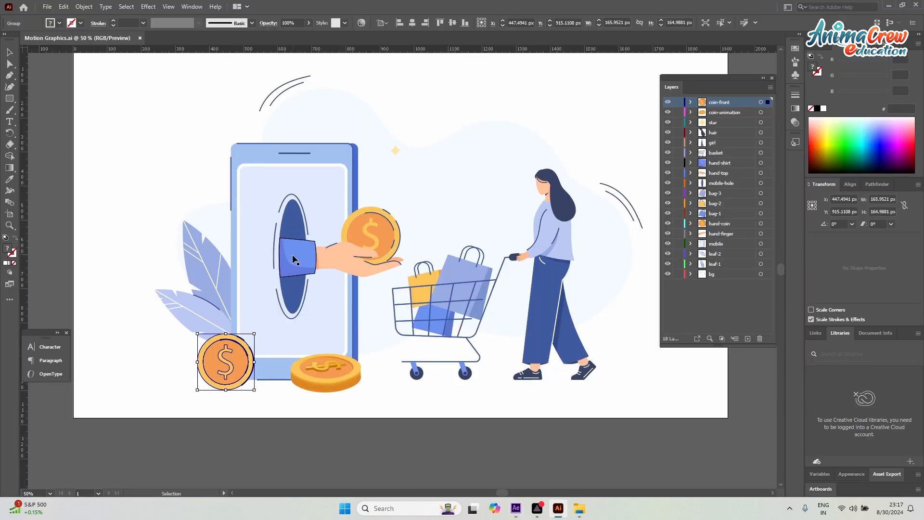
key("alt+Tab")
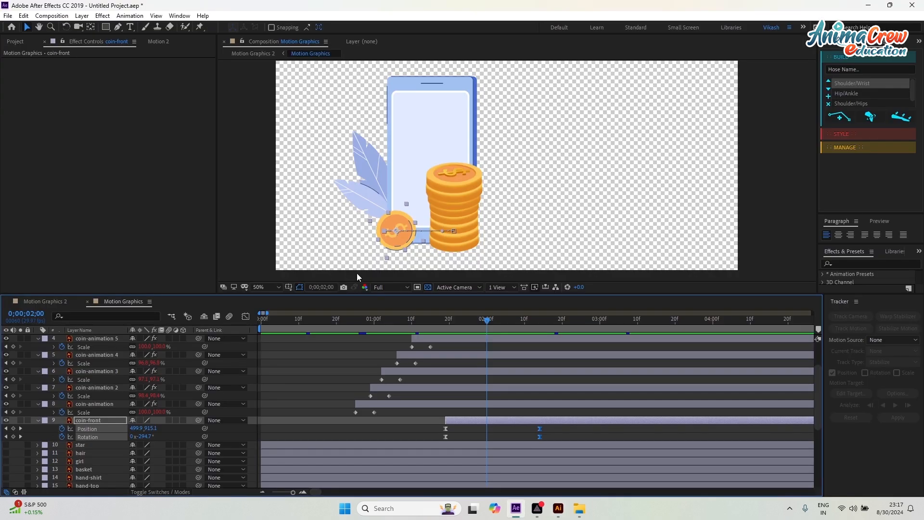
key("alt+Tab")
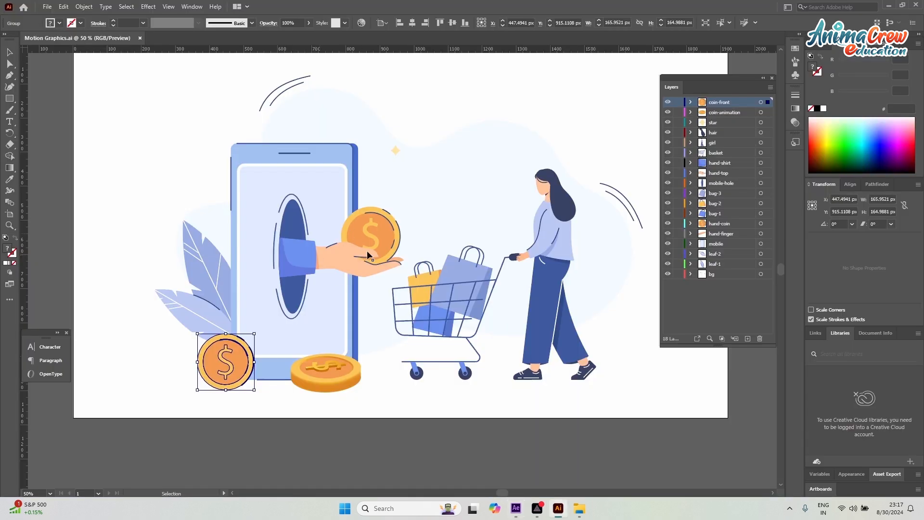
left_click(288, 218)
key("alt+Tab")
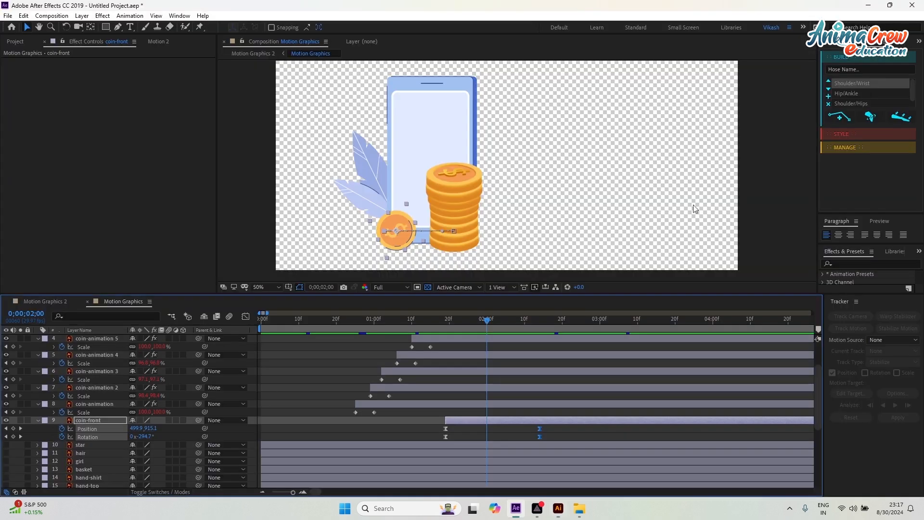
Select the mobile-hole layer and turn on its visibility.
scroll(96, 453, "down", 5)
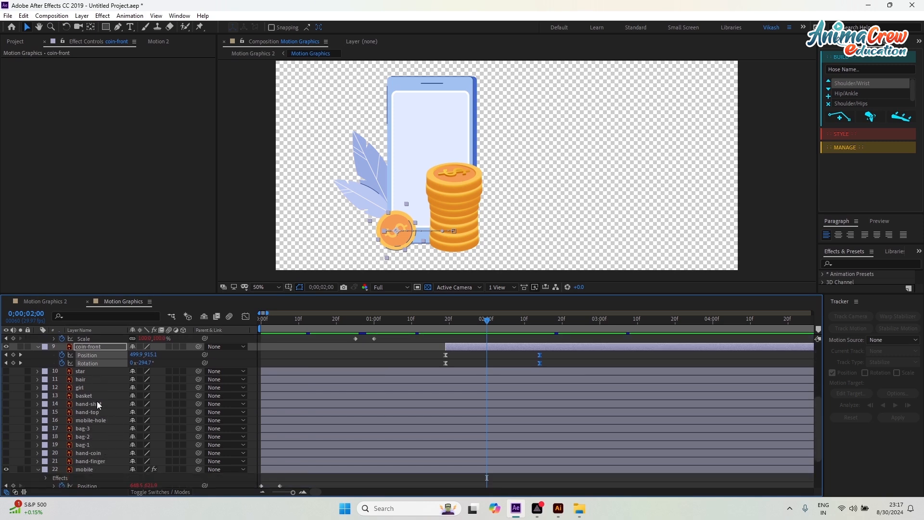
scroll(99, 406, "down", 2)
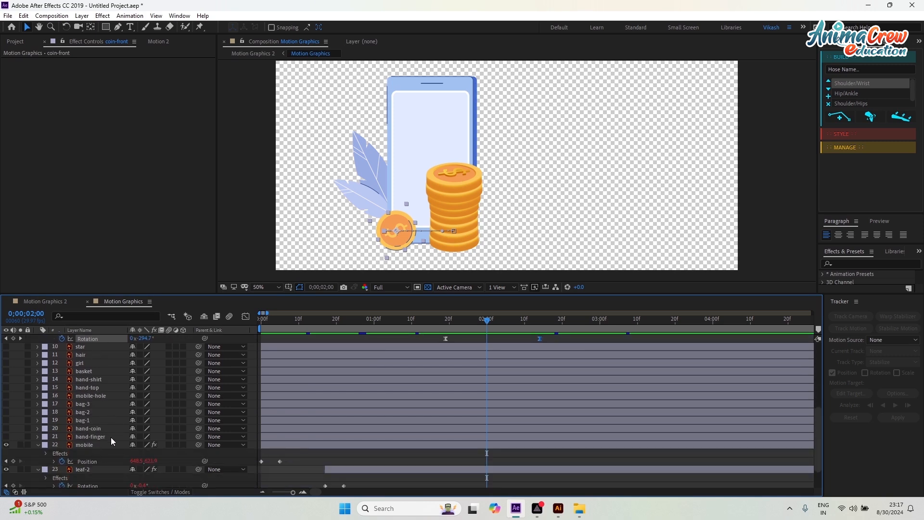
scroll(111, 441, "down", 2)
scroll(109, 435, "up", 3)
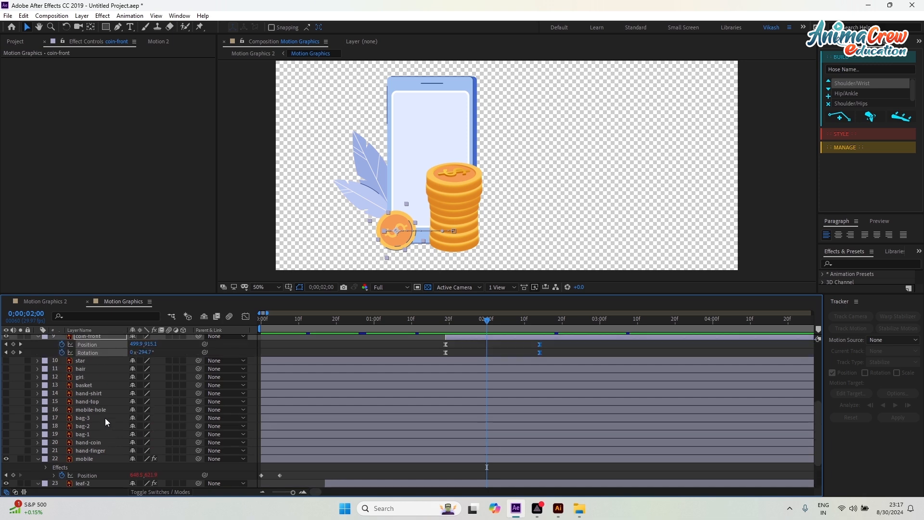
left_click(104, 409)
left_click(8, 409)
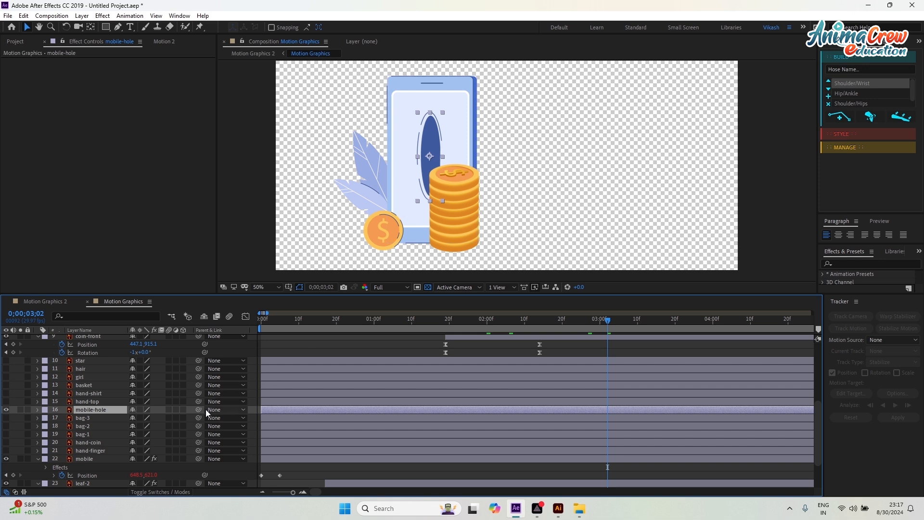
Parent mobile-hole to the mobile layer and trim its start to 0;00;01;27.
left_click(219, 409)
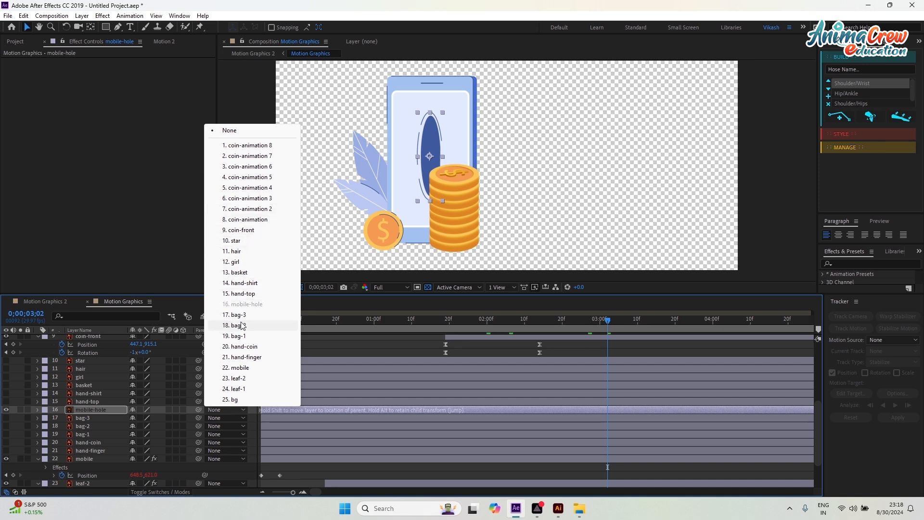
left_click(240, 367)
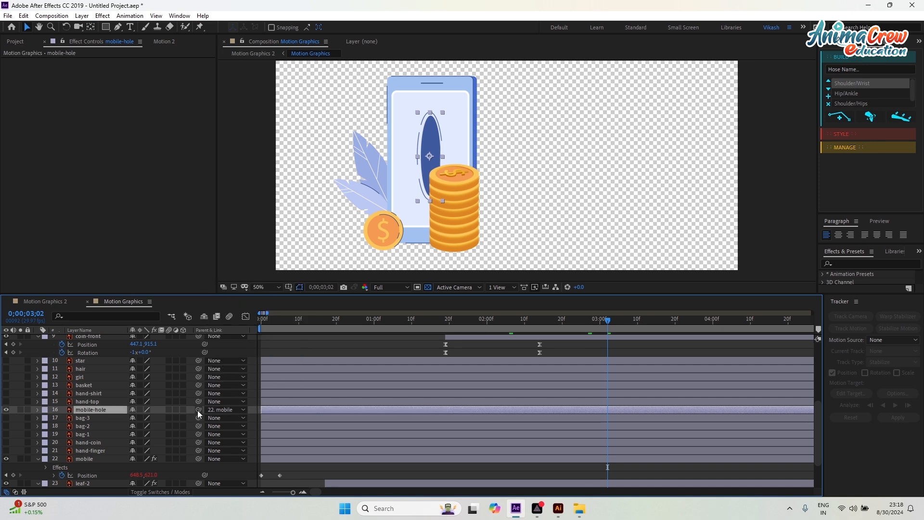
left_click_drag(197, 411, 91, 461)
left_click_drag(599, 322, 476, 340)
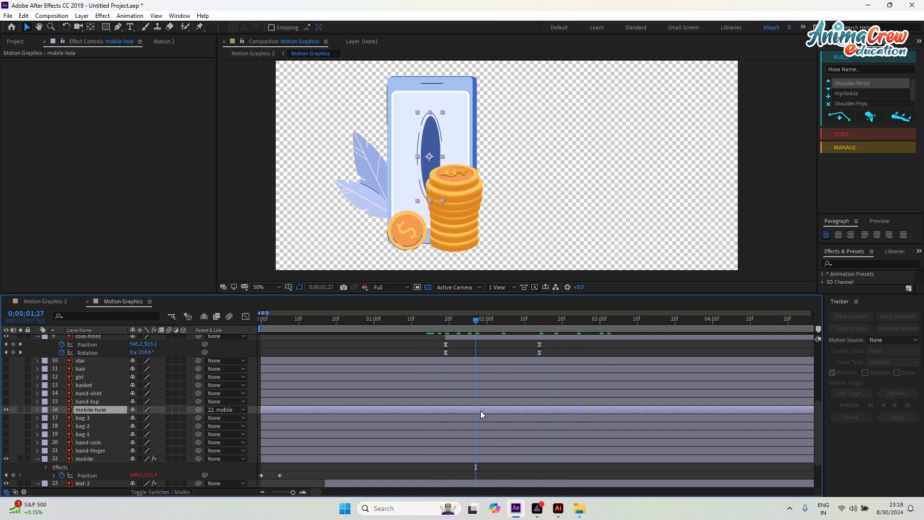
key("alt+bracketleft")
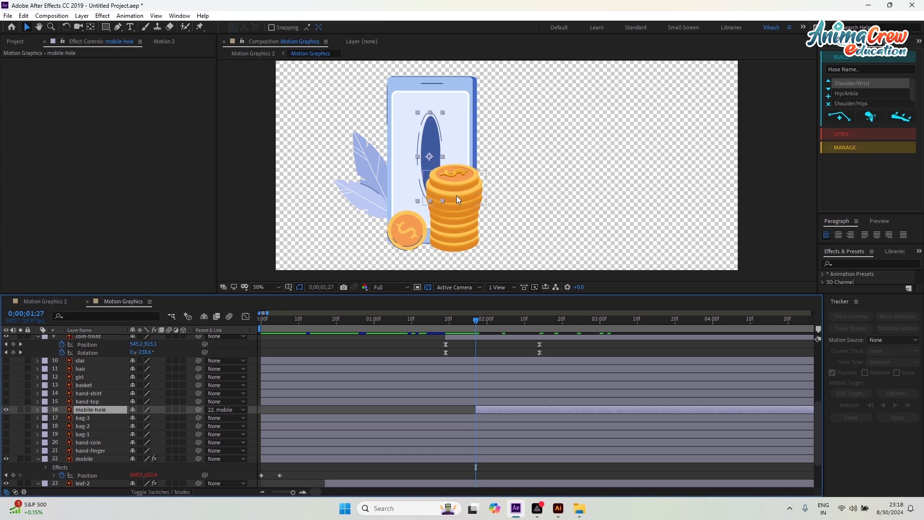
Select all eight coin-animation layers and move the coin stack straight down to the composition's lower edge.
scroll(482, 364, "up", 5)
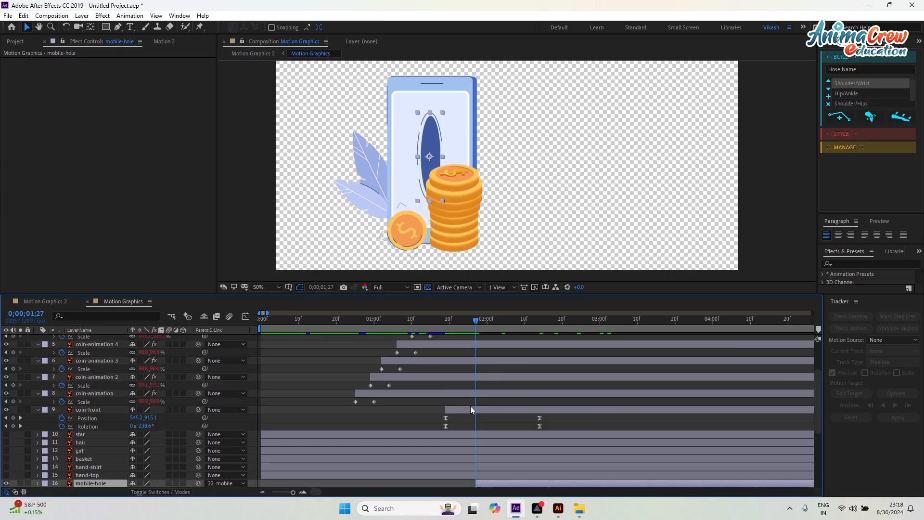
left_click(464, 395)
scroll(488, 384, "up", 2)
scroll(487, 383, "up", 1)
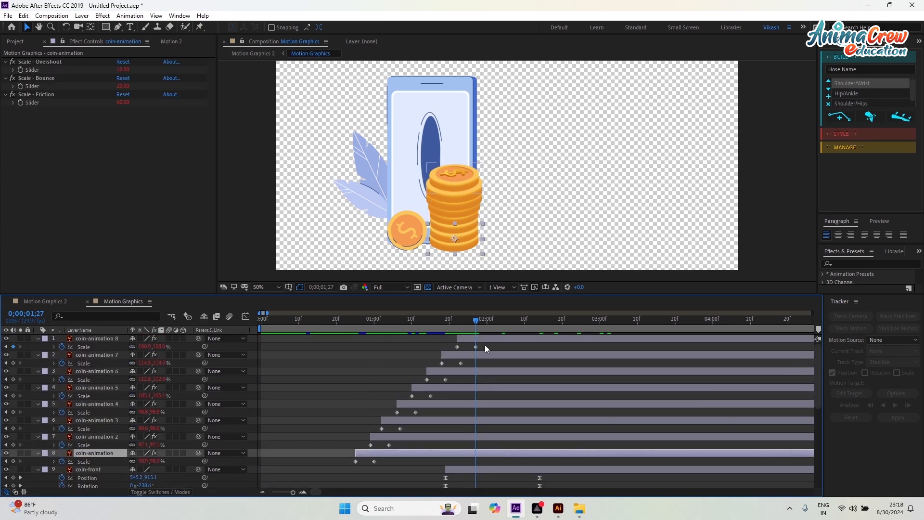
left_click(489, 340, "shift")
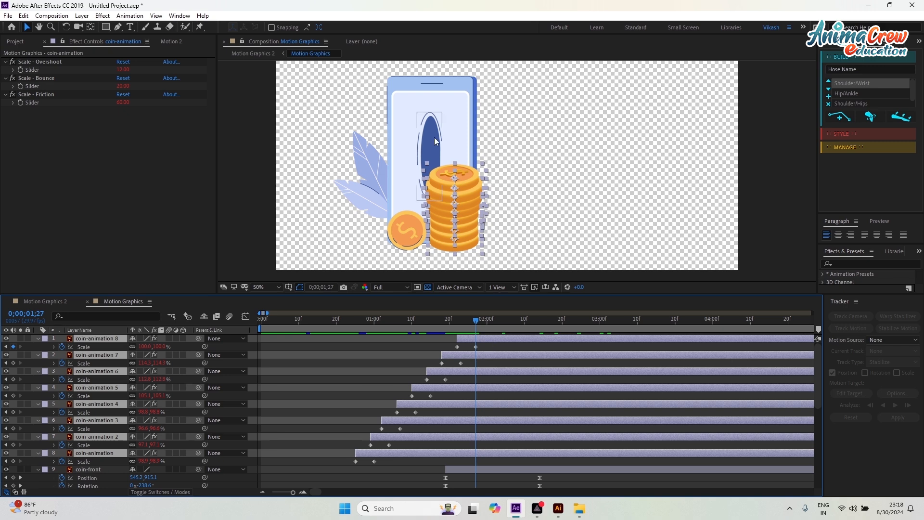
scroll(434, 138, "down", 1)
scroll(452, 179, "up", 1)
left_click_drag(451, 177, 452, 193)
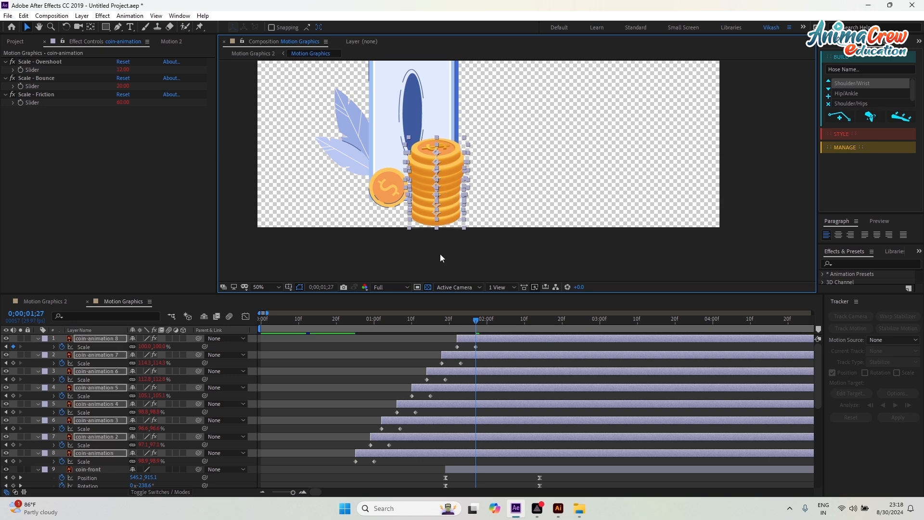
Move the mobile-hole layer slightly up on the phone screen.
left_click(374, 353)
left_click_drag(469, 162, 463, 217)
left_click(403, 158)
left_click_drag(408, 172, 408, 165)
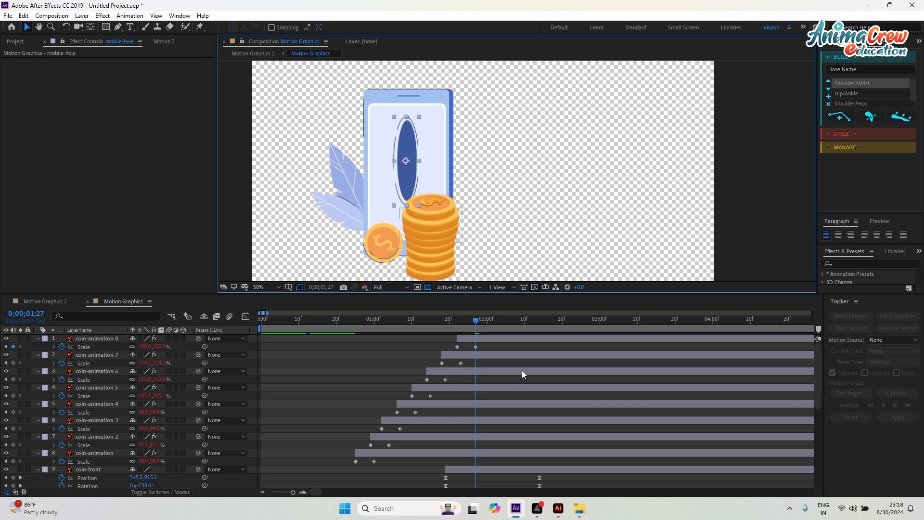
Start keyframing mobile-hole's Scale at 0;00;01;27 with a value of 0%.
left_click(474, 471)
scroll(470, 447, "down", 1)
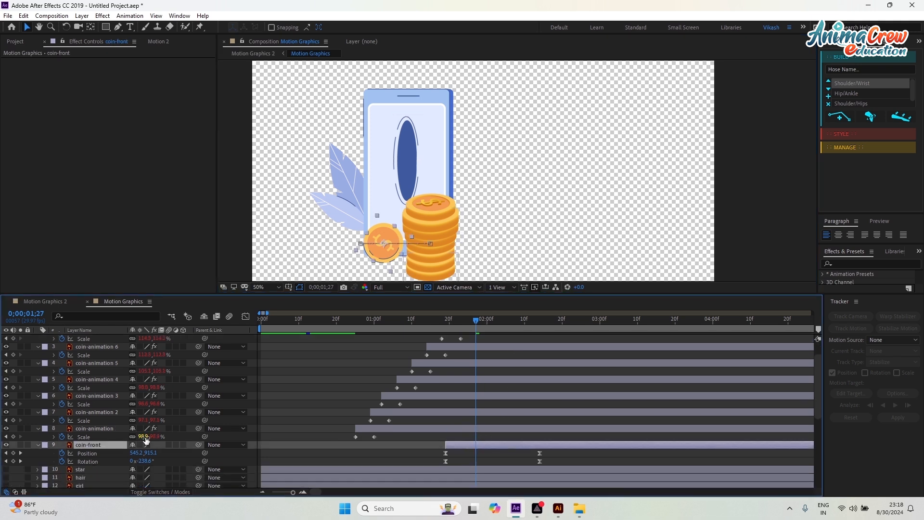
scroll(109, 438, "down", 3)
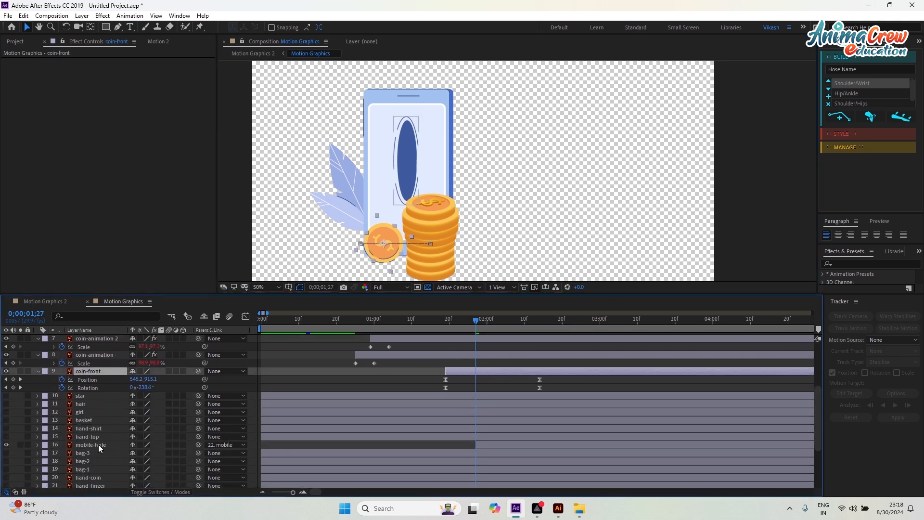
left_click(93, 444)
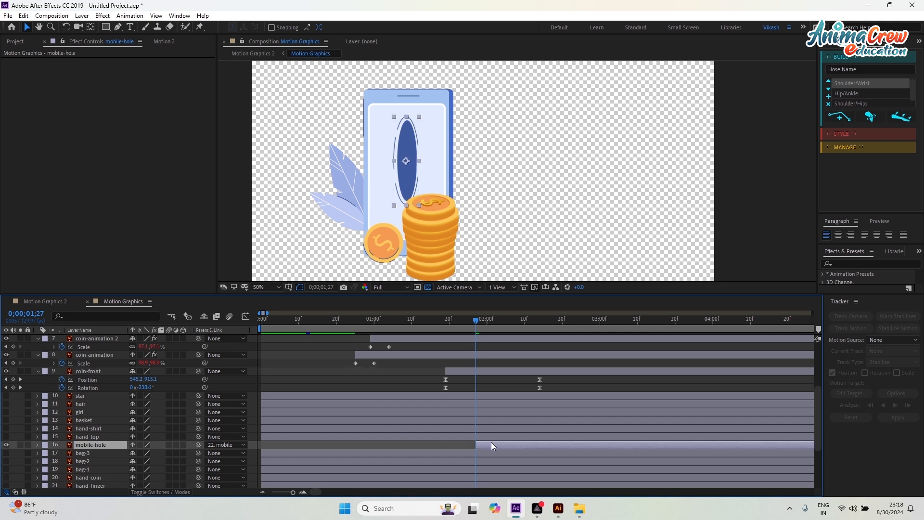
key("s")
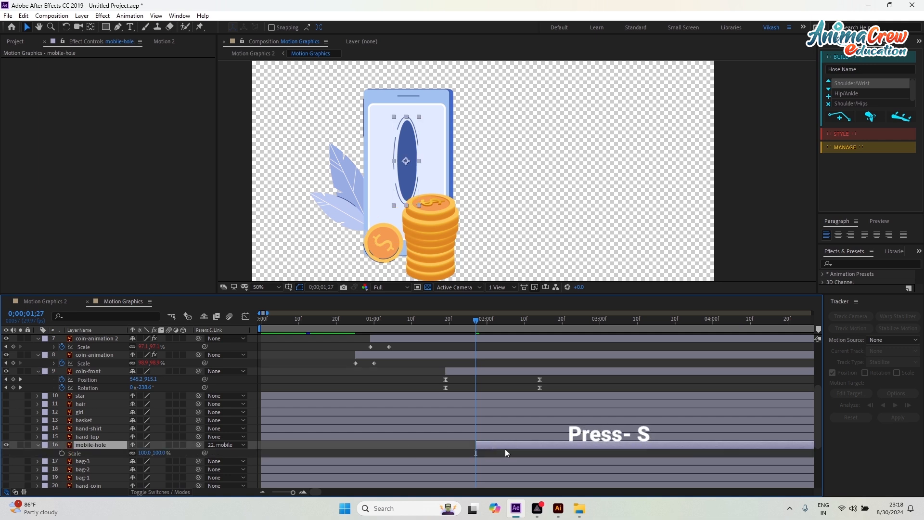
left_click(61, 453)
left_click(145, 453)
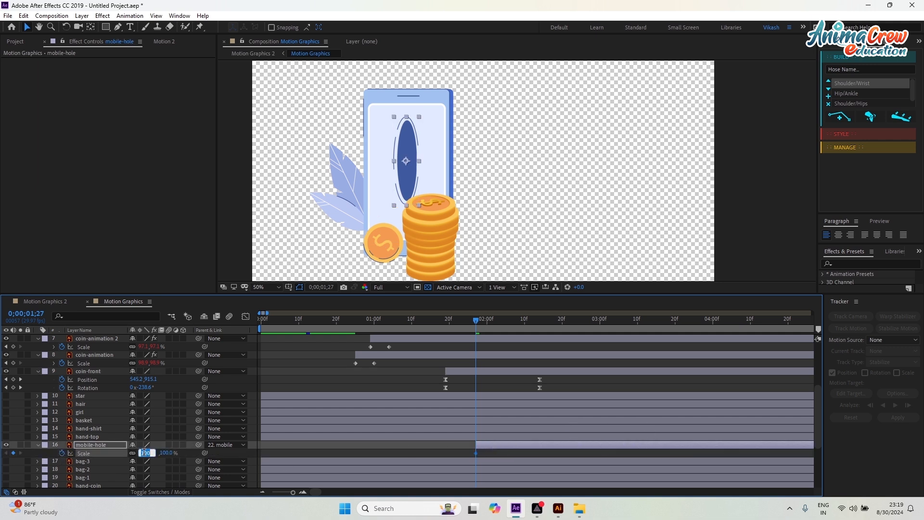
type("0")
key("Return")
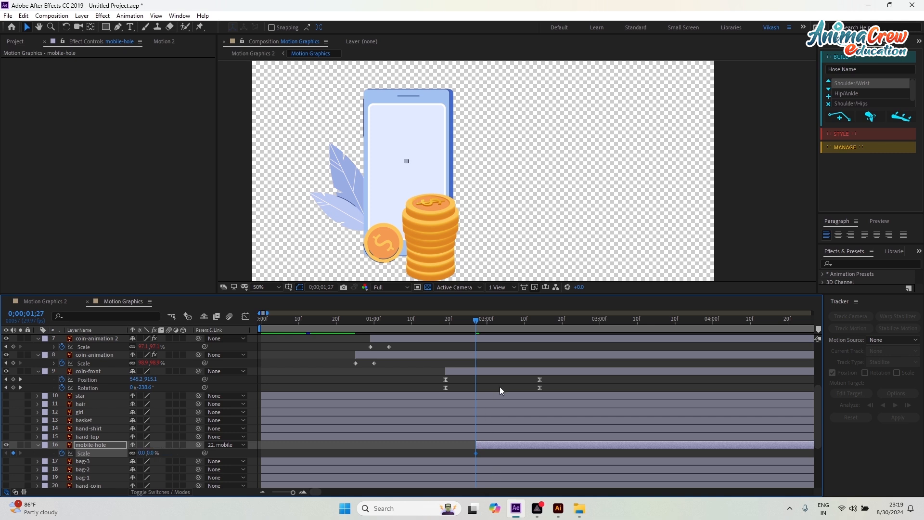
Keyframe mobile-hole's Scale at 100% on 0;00;02;02 and select both of its Scale keyframes.
key("semicolon")
left_click_drag(416, 320, 510, 321)
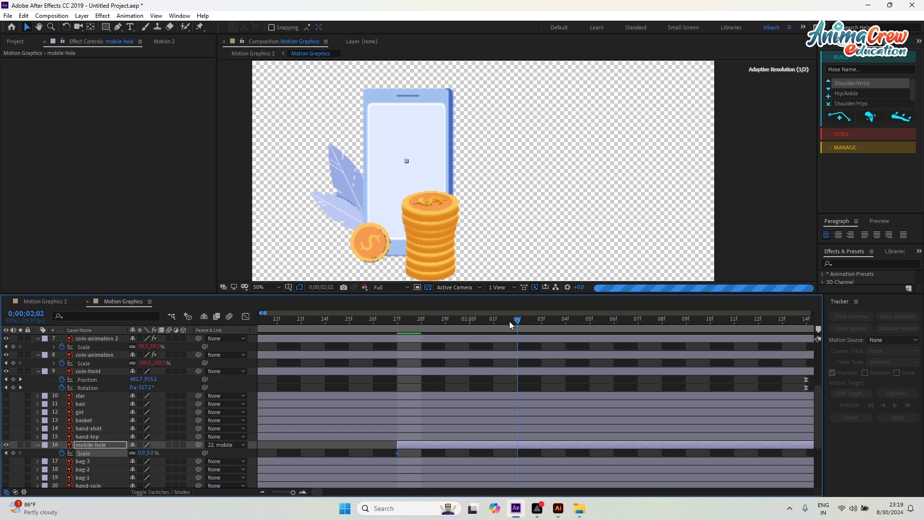
left_click(141, 453)
type("100")
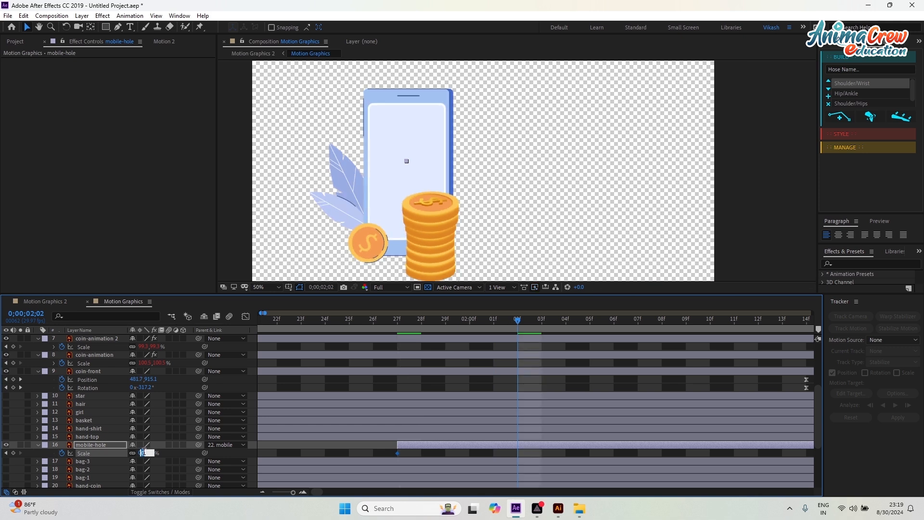
key("Return")
left_click_drag(529, 453, 380, 454)
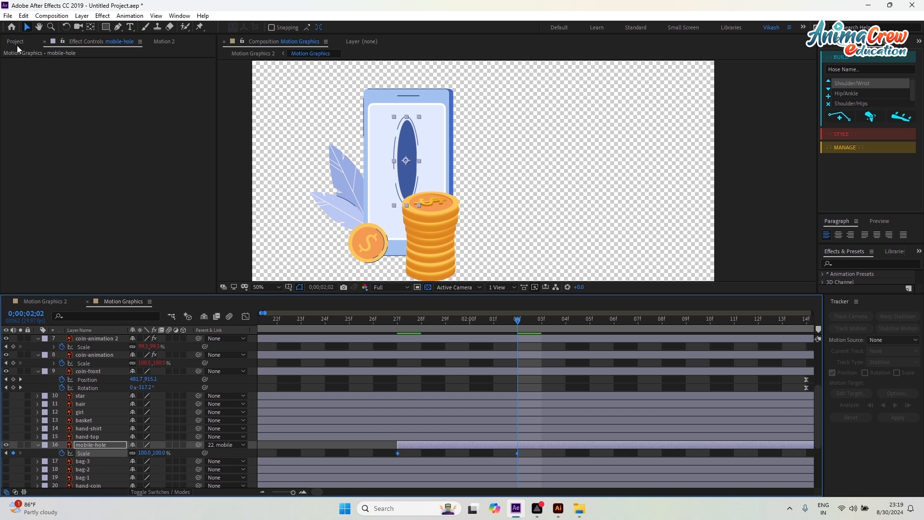
Apply Motion 2's Excite to mobile-hole's Scale keyframes with Overshoot 12, Bounce 20 and Friction 60.
left_click(166, 42)
left_click(20, 113)
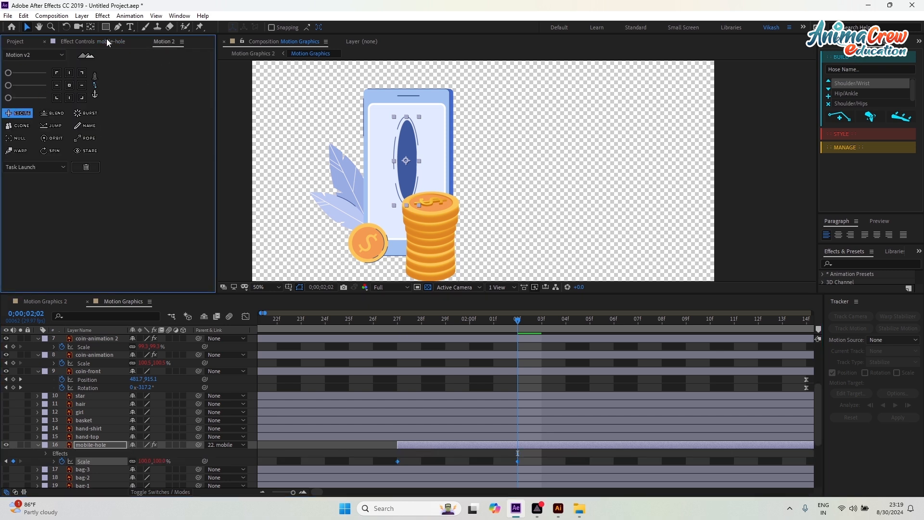
left_click(124, 69)
type("12")
key("Tab")
type("20")
key("Tab")
type("60")
key("Return")
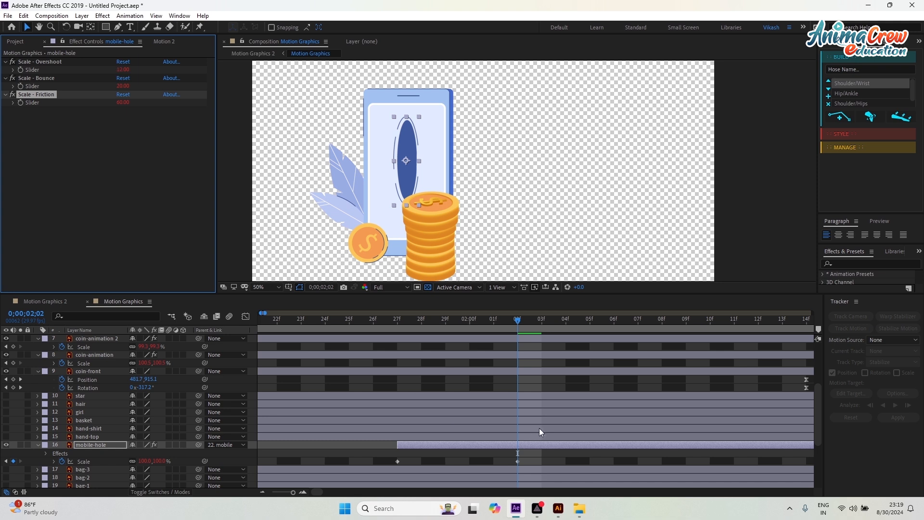
Play back the mobile-hole bounce animation from 0;00;01;27.
left_click_drag(520, 320, 392, 342)
key("space")
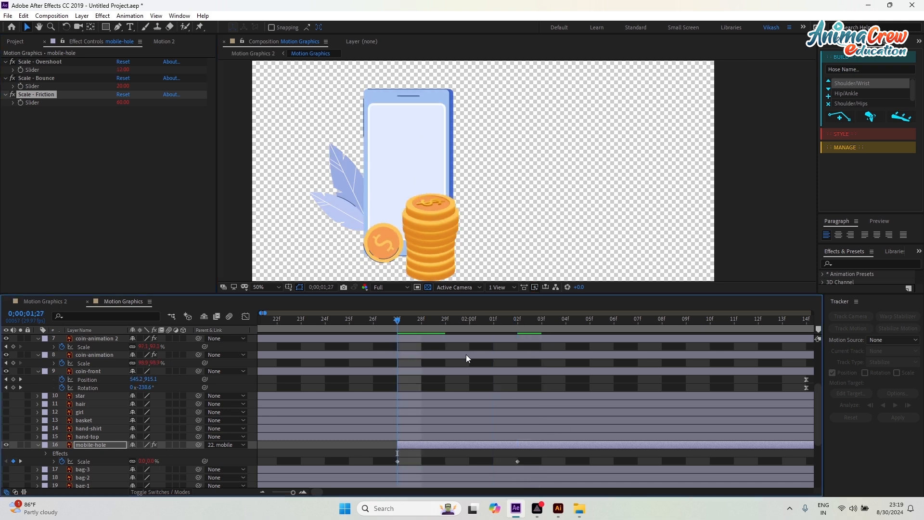
key("space")
key("j")
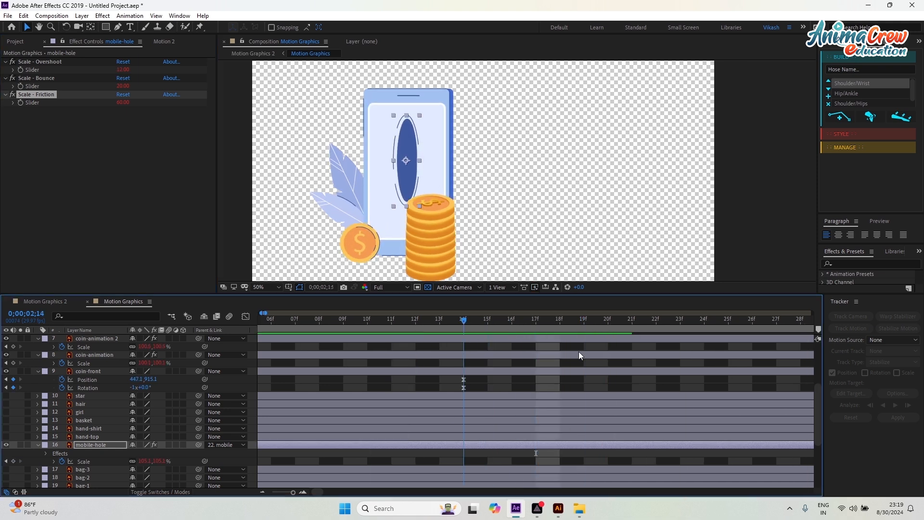
Shift the mobile-hole layer with its keyframes earlier in time so that it starts at 0;00;00;27.
scroll(600, 352, "down", 1)
left_click_drag(533, 324, 342, 337)
scroll(621, 379, "down", 2)
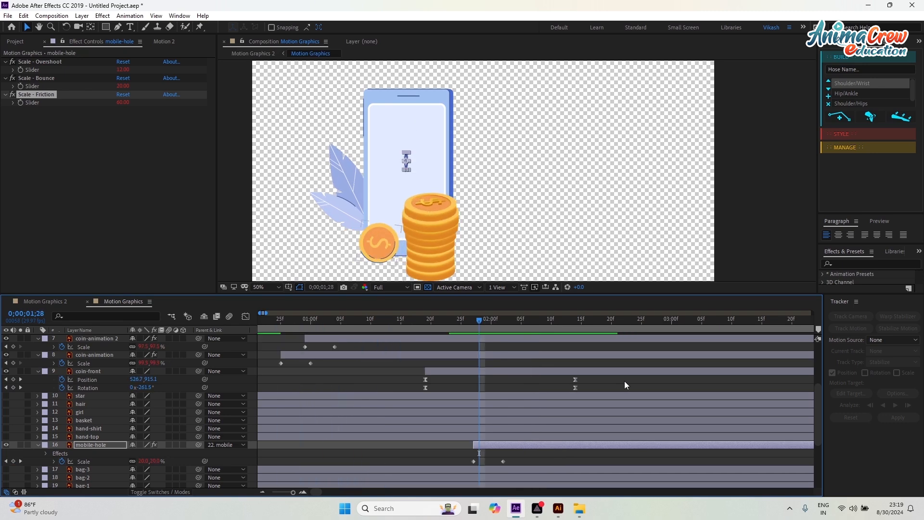
left_click_drag(493, 319, 366, 330)
left_click_drag(492, 448, 372, 445)
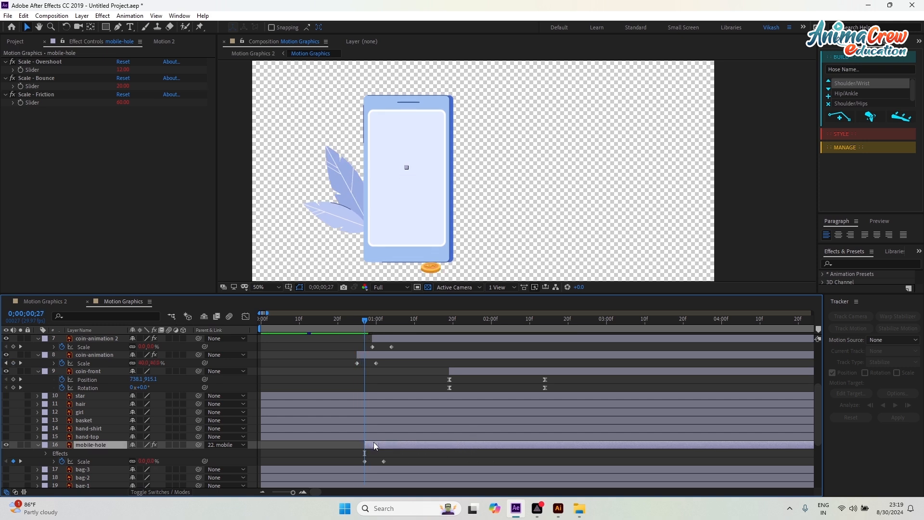
Preview the retimed mobile-hole animation together with the phone, leaves and coin stack.
left_click_drag(328, 327, 307, 330)
key("space")
left_click(461, 319)
left_click_drag(460, 320, 435, 343)
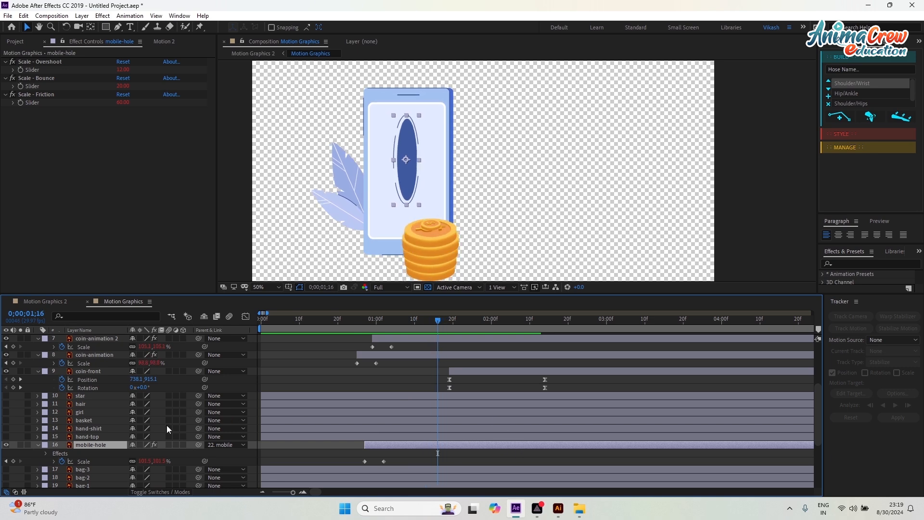
Make the hand-top and hand-shirt layers visible in the composition.
left_click(94, 436)
left_click(6, 437)
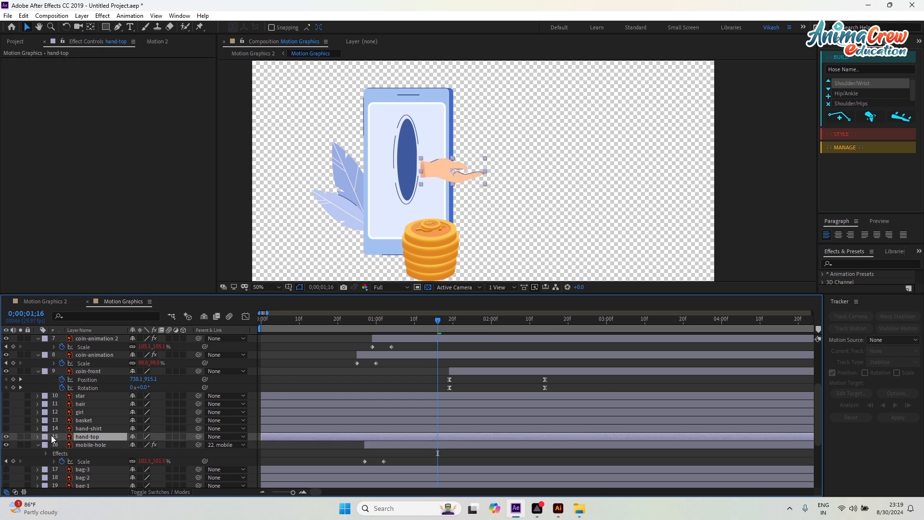
left_click(6, 428)
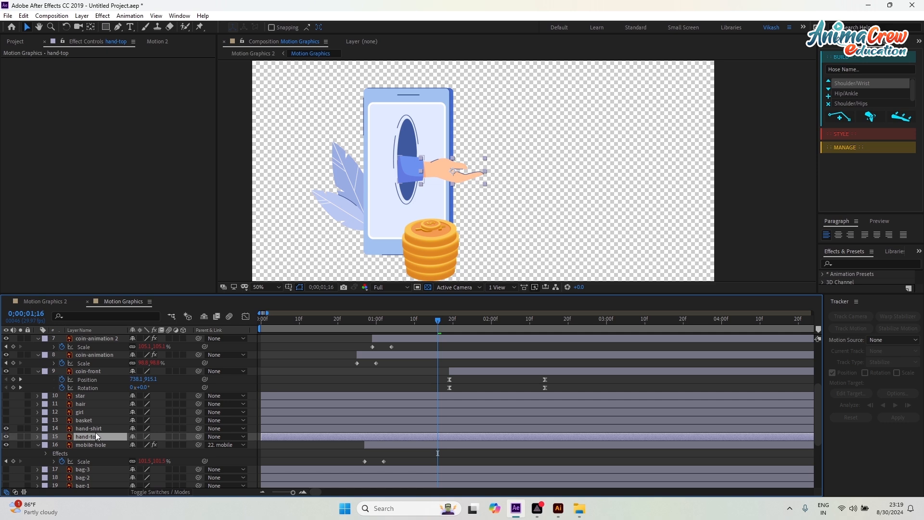
Switch to Illustrator to check which layers make up the hand artwork, and return to After Effects.
scroll(100, 440, "down", 1)
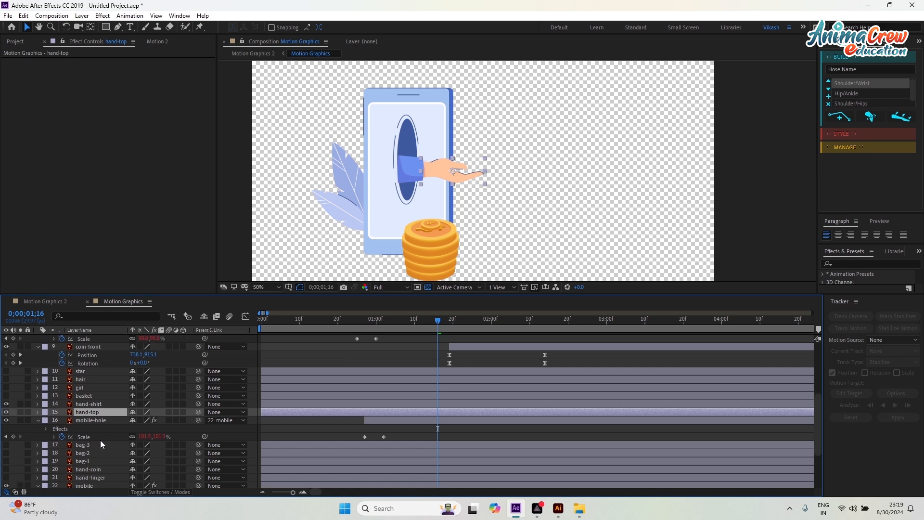
left_click(558, 508)
left_click(400, 262)
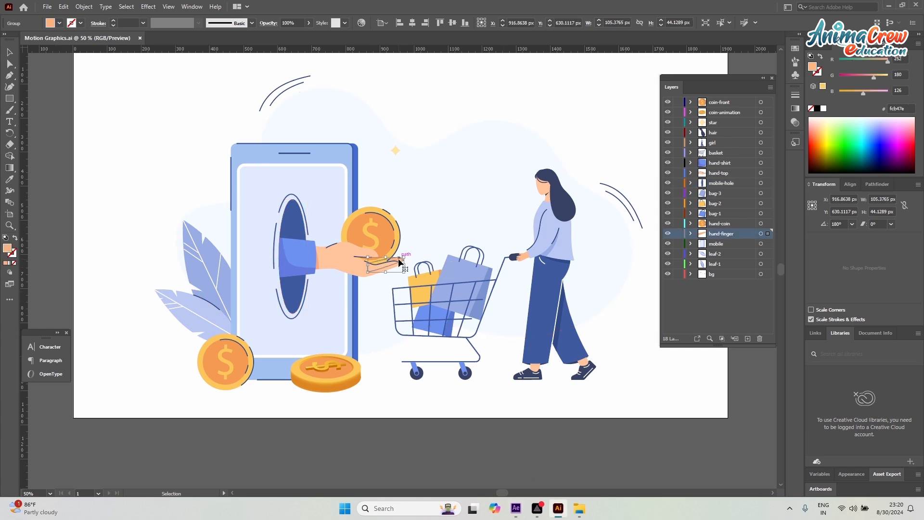
left_click(389, 243)
key("alt+Tab")
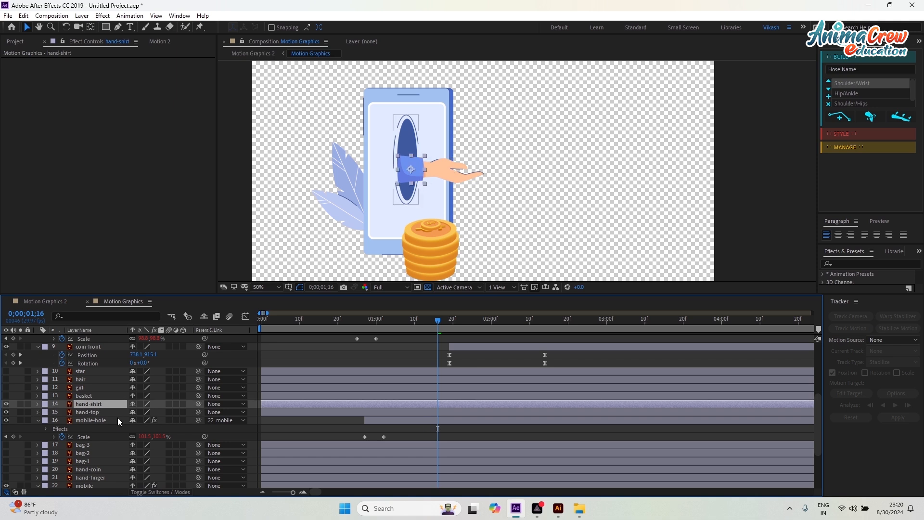
Parent the hand-top layer to hand-shirt and select hand-shirt.
left_click(93, 419)
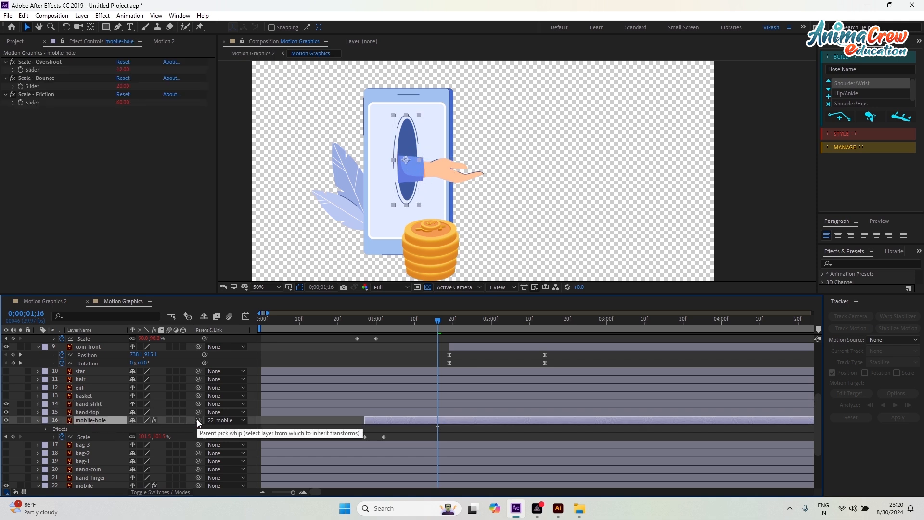
left_click(108, 411)
left_click_drag(198, 412, 94, 404)
left_click(94, 404)
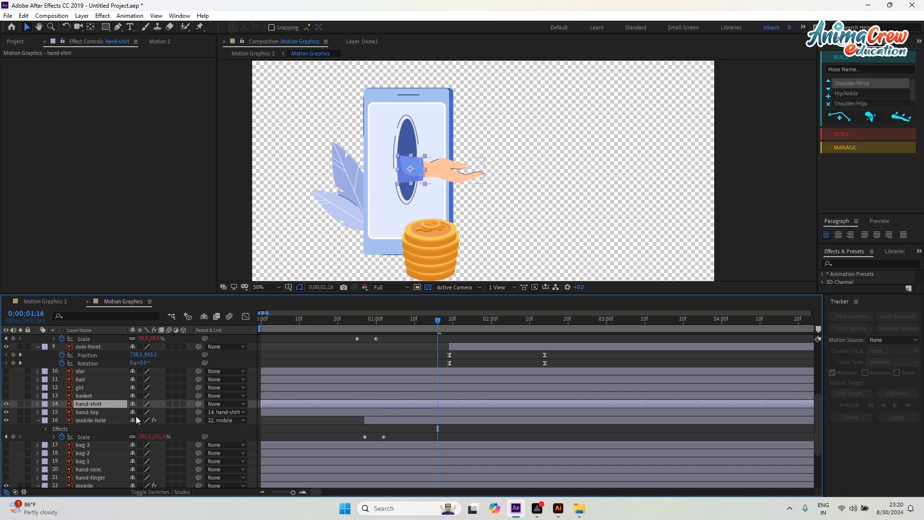
Make the hand-finger layer visible and parent it to hand-top.
left_click(94, 478)
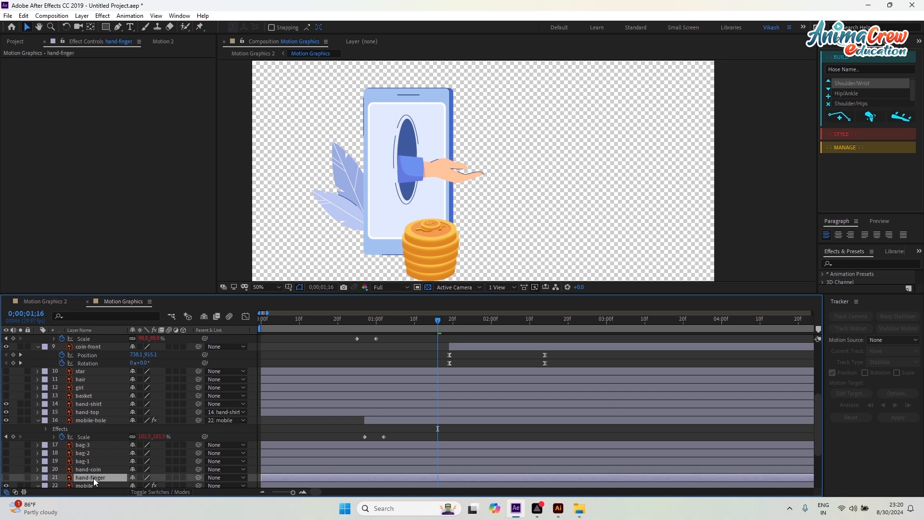
left_click(90, 478)
left_click_drag(200, 476, 89, 414)
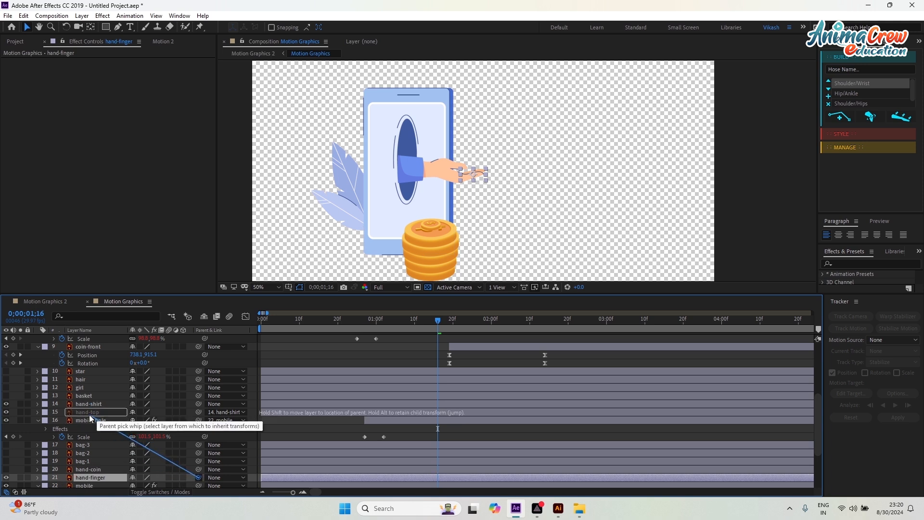
left_click_drag(89, 415, 89, 415)
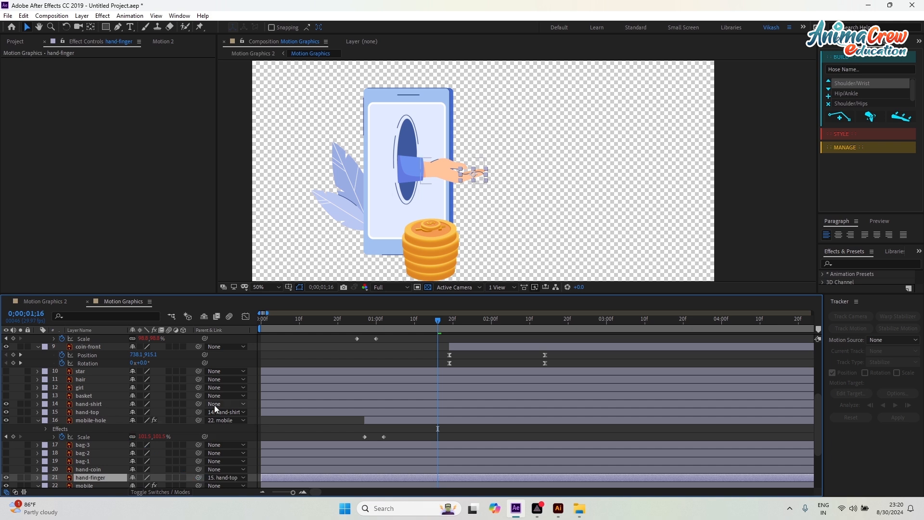
Trim the start of the hand-shirt, hand-top and hand-finger layers to 0;00;01;08.
left_click_drag(398, 322, 409, 343)
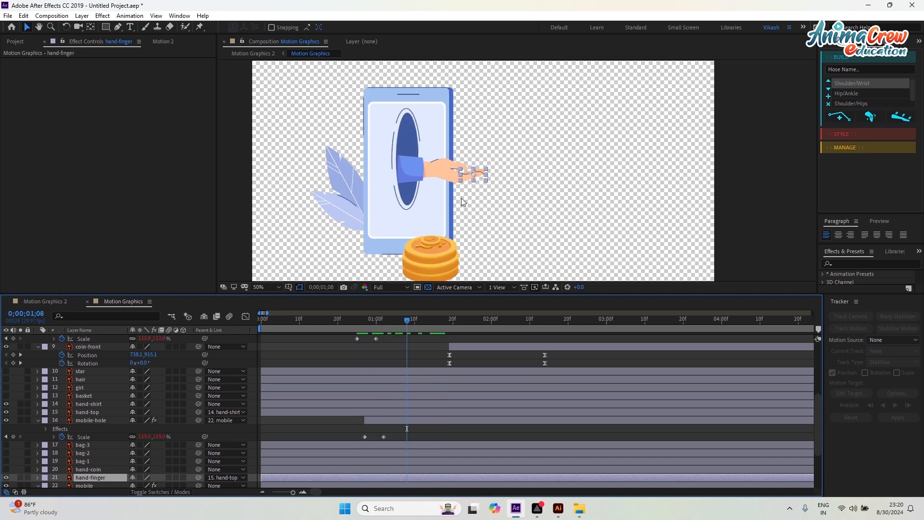
left_click(433, 176)
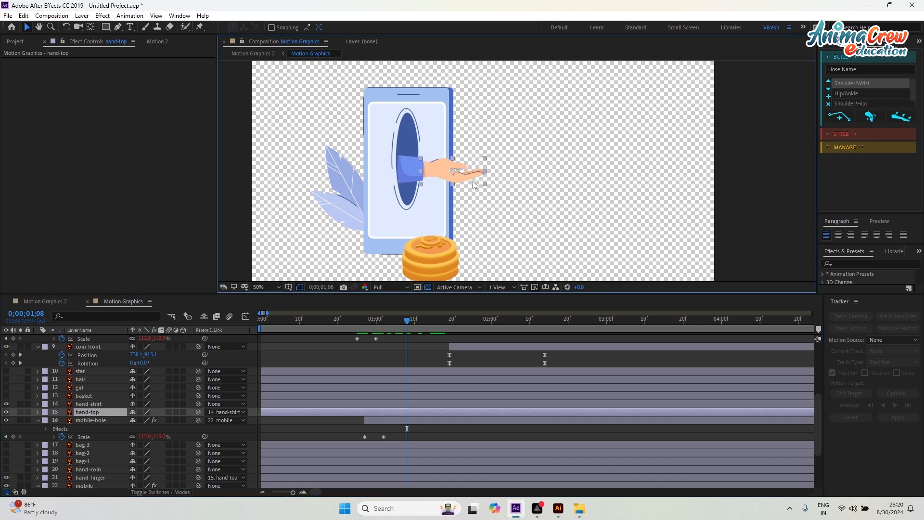
left_click(402, 406)
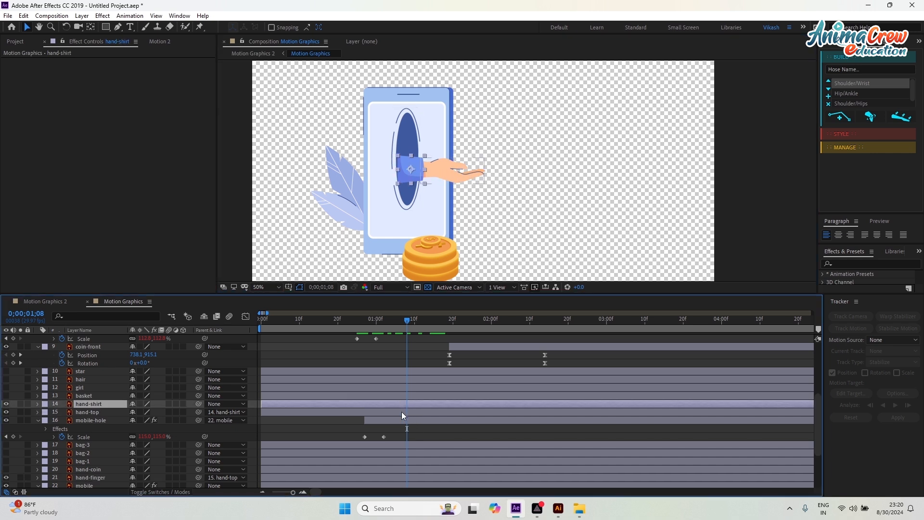
left_click(402, 411, "shift")
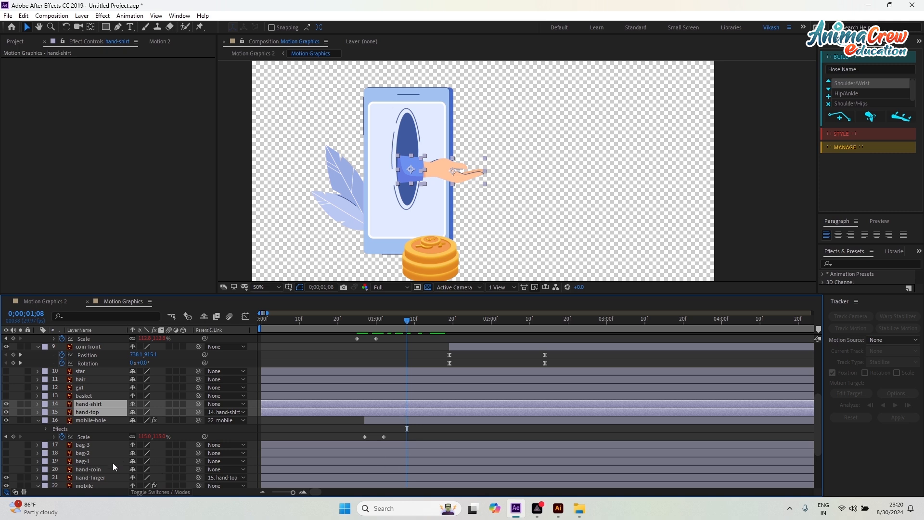
left_click(102, 477, "ctrl")
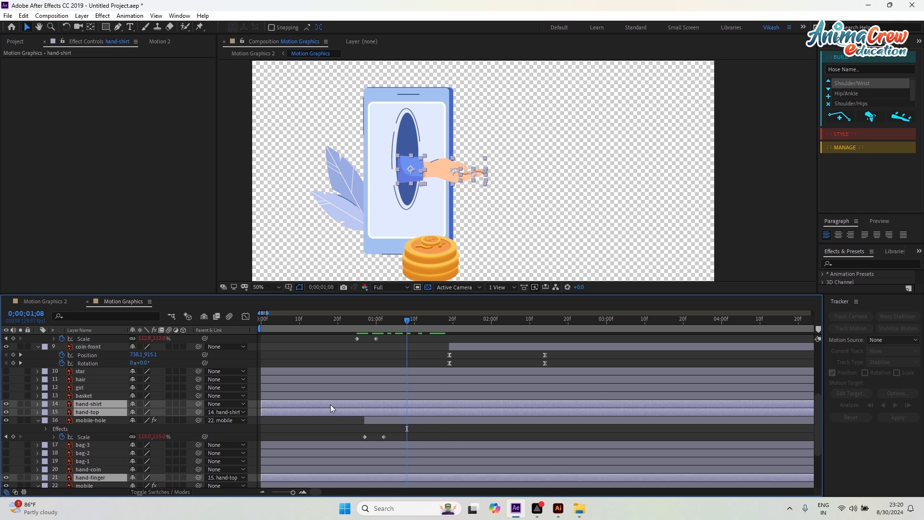
key("alt+bracketleft")
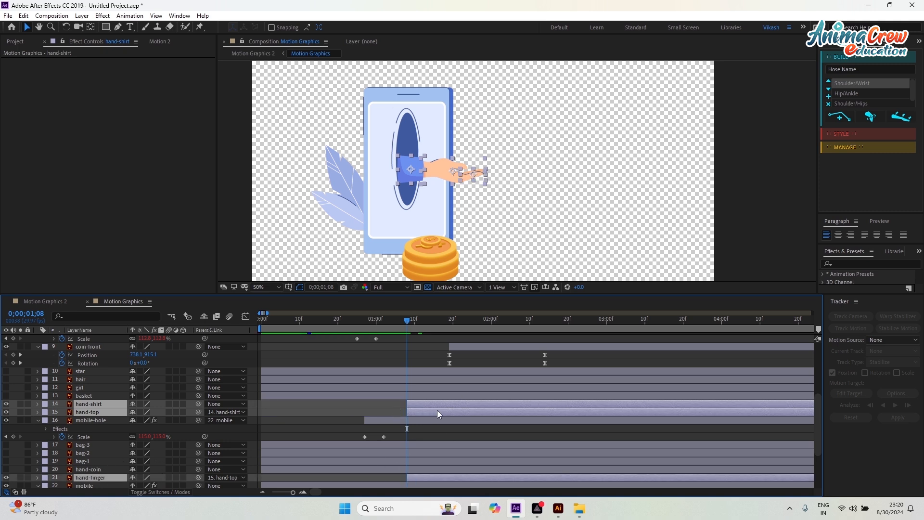
Move hand-shirt's anchor point to the middle of the sleeve's left edge with Motion 2.
left_click(391, 406)
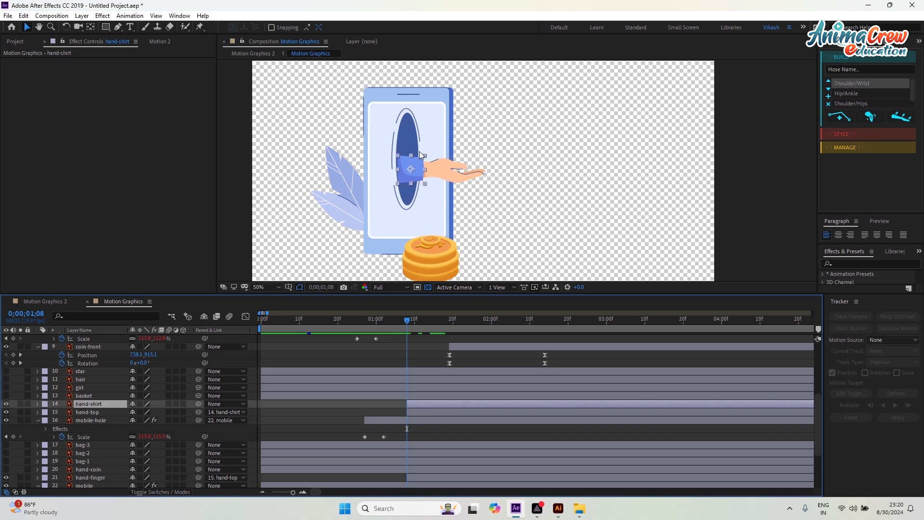
left_click(156, 42)
left_click(56, 86)
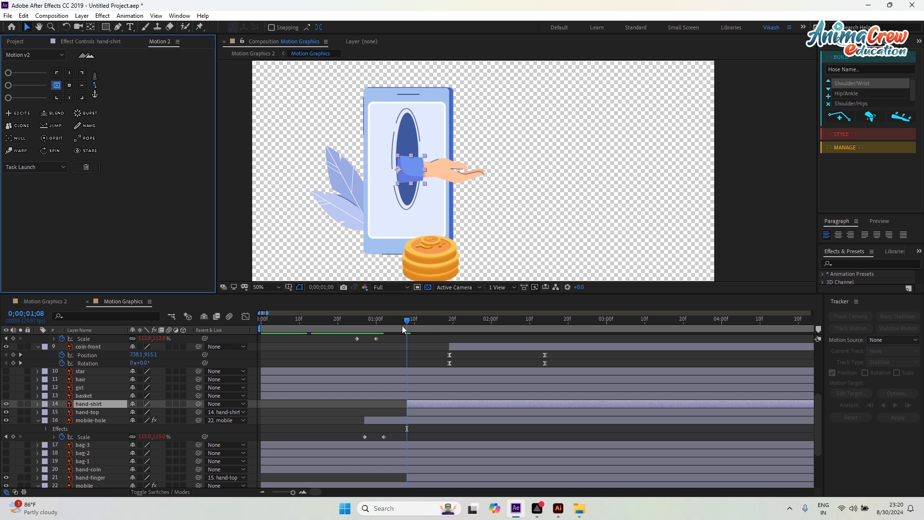
left_click(427, 426)
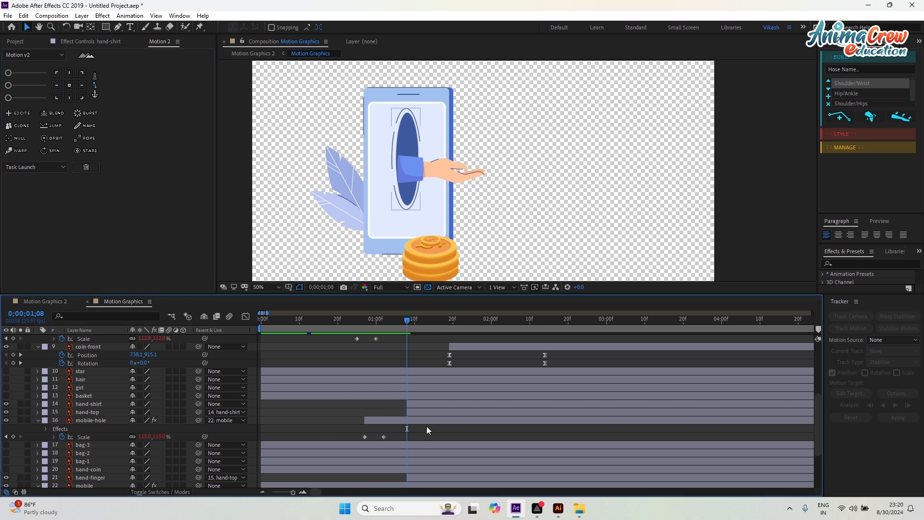
Keyframe hand-shirt's Position from 241.2, 609.1 at 0;00;01;08 to 603.2, 609.1 at 0;00;01;13.
left_click(416, 404)
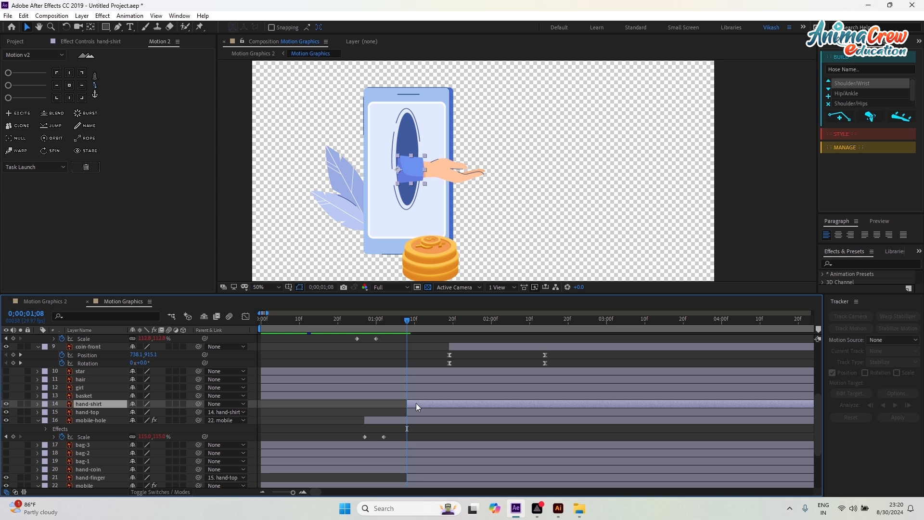
key("p")
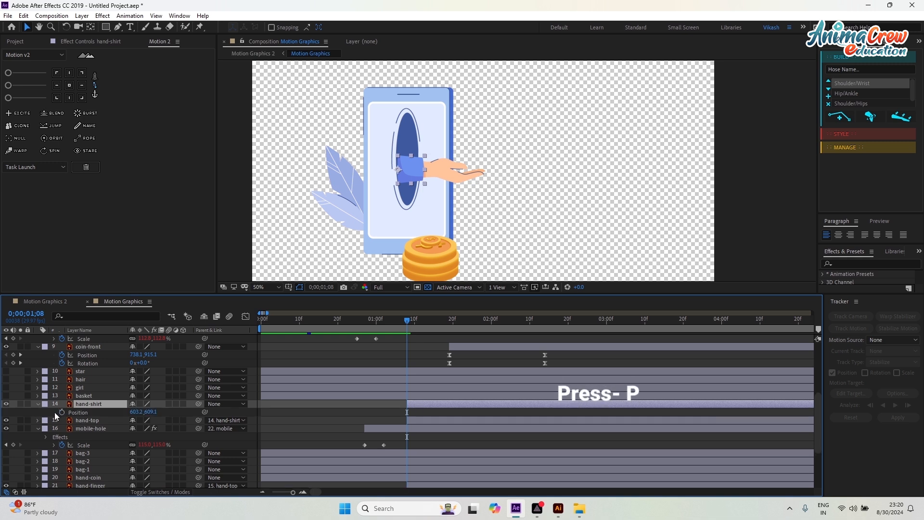
left_click(87, 412)
scroll(404, 372, "up", 4)
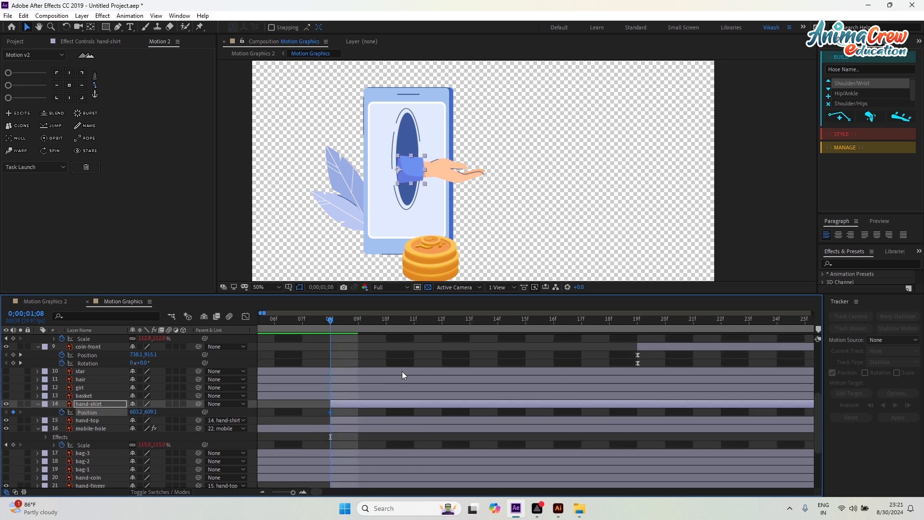
left_click_drag(364, 323, 460, 334)
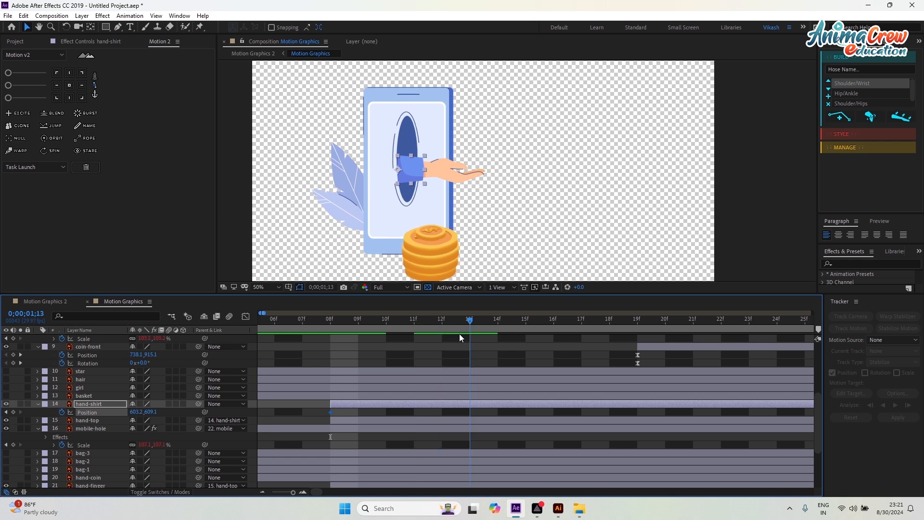
left_click(5, 412)
left_click_drag(408, 169, 321, 168)
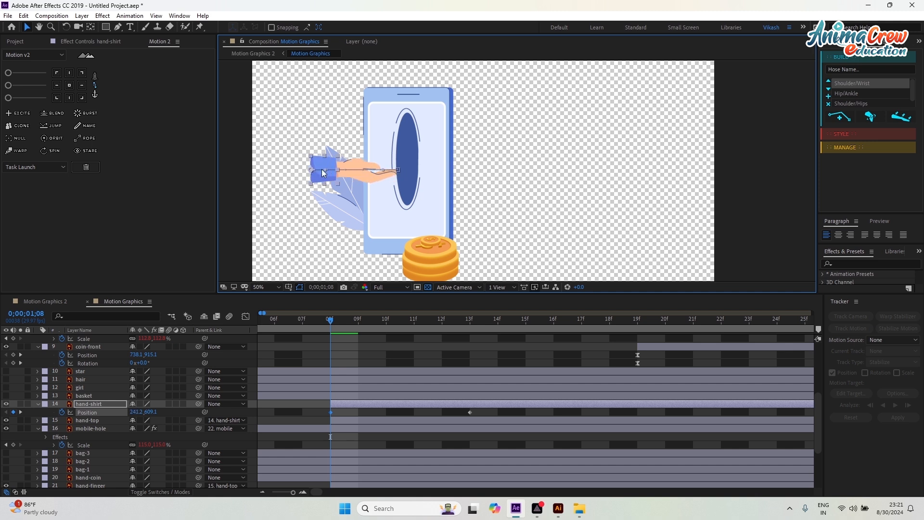
left_click(377, 321)
left_click_drag(432, 325, 476, 331)
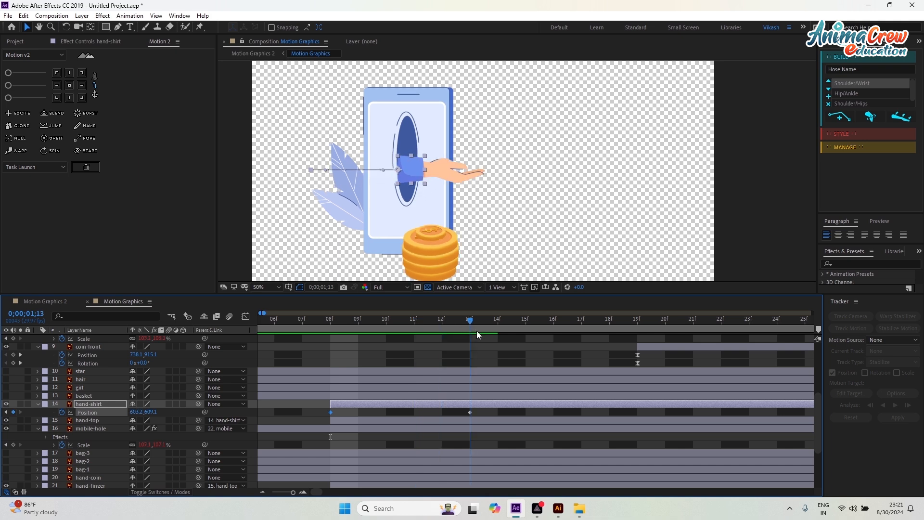
Draw a blue rectangle shape over the area left of the sleeve, with its right edge meeting the sleeve's left edge.
key("q")
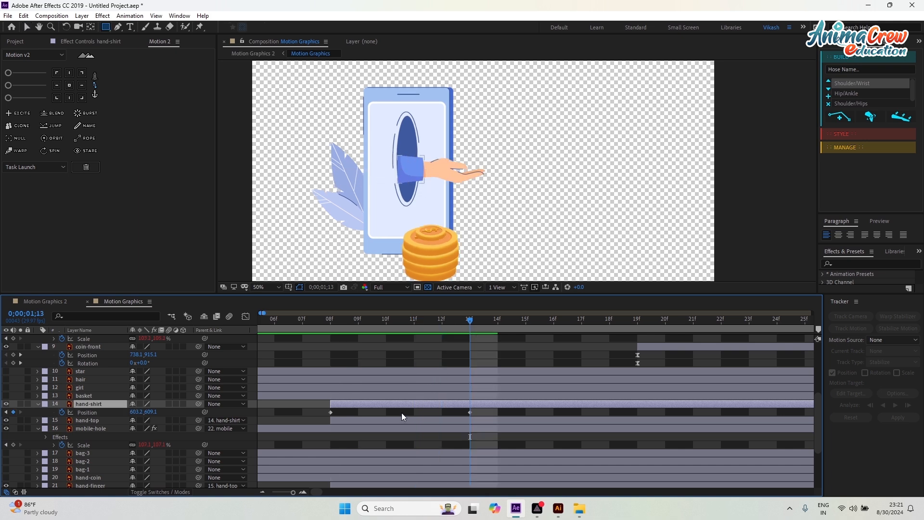
left_click(401, 412)
left_click(110, 29)
mouse_move(362, 112)
left_mouse_down()
mouse_move(424, 208)
mouse_move(324, 207)
mouse_move(397, 231)
left_mouse_up()
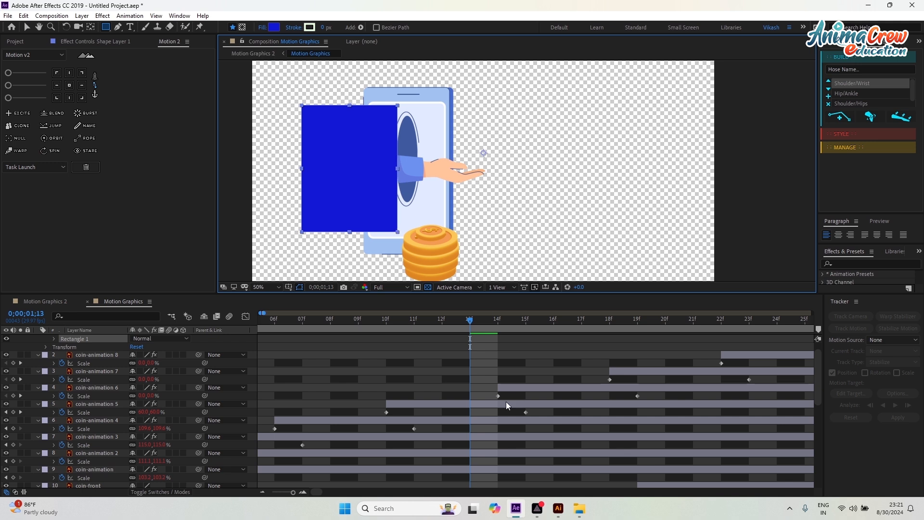
Move Shape Layer 1 directly above hand-shirt in the layer order and trim its start to 0;00;01;08.
scroll(299, 359, "up", 1)
left_click_drag(112, 339, 136, 446)
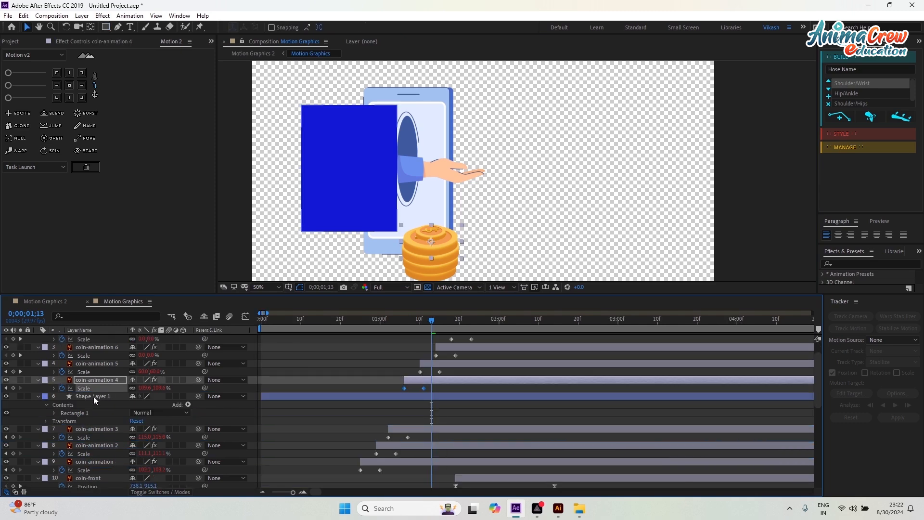
left_click_drag(93, 396, 109, 481)
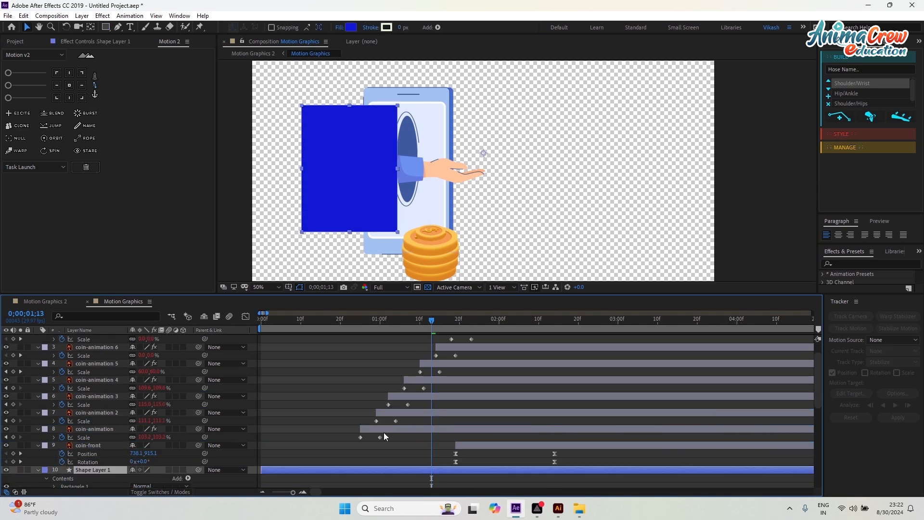
scroll(388, 430, "down", 2)
left_click_drag(111, 373, 116, 431)
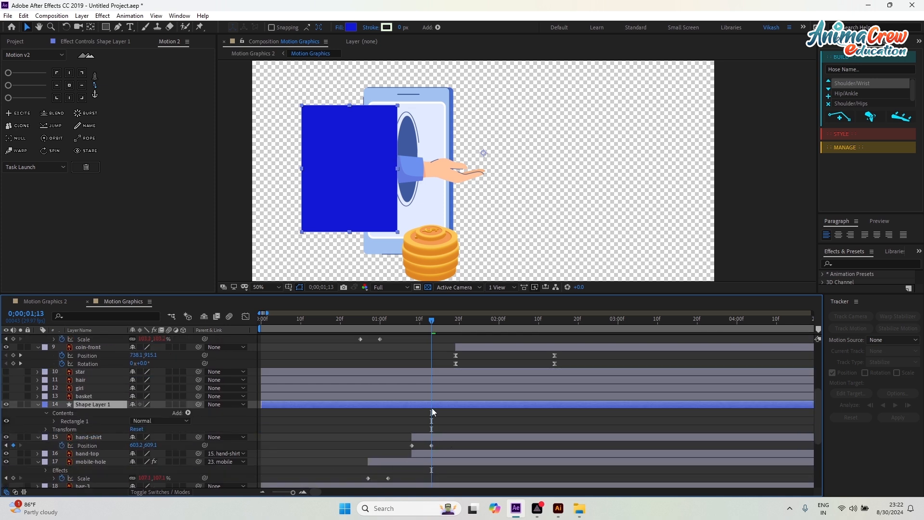
key("alt+[")
left_click_drag(445, 405, 425, 406)
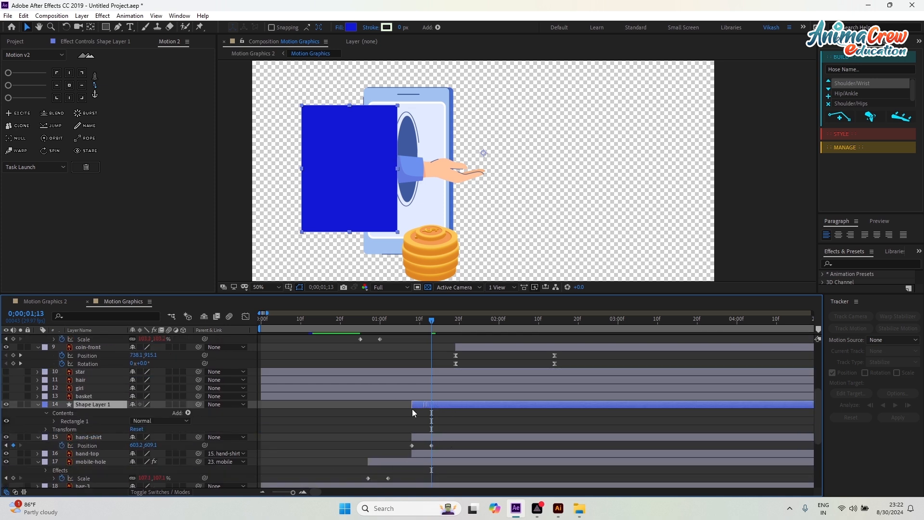
Set hand-shirt's track matte to Alpha Inverted Matte "Shape Layer 1" and check the masked sleeve around 0;00;01;12.
scroll(417, 408, "up", 4)
left_click(464, 437)
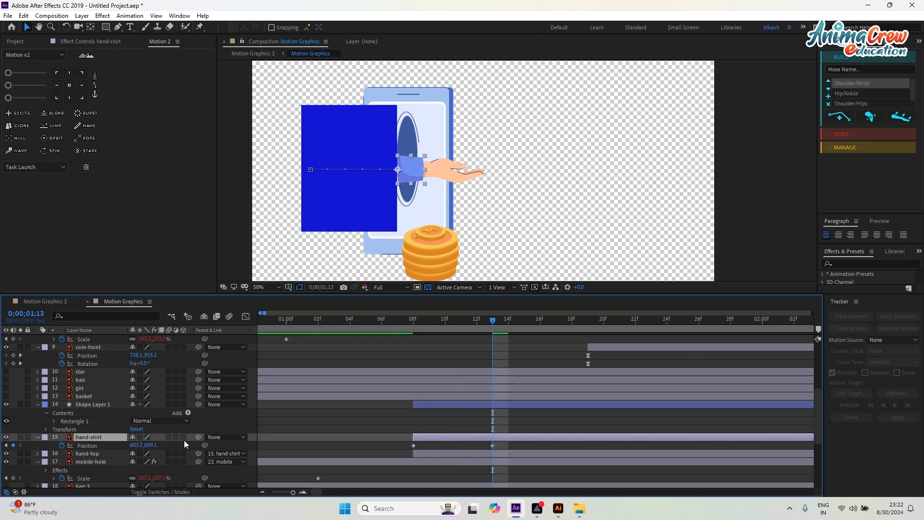
left_click(161, 492)
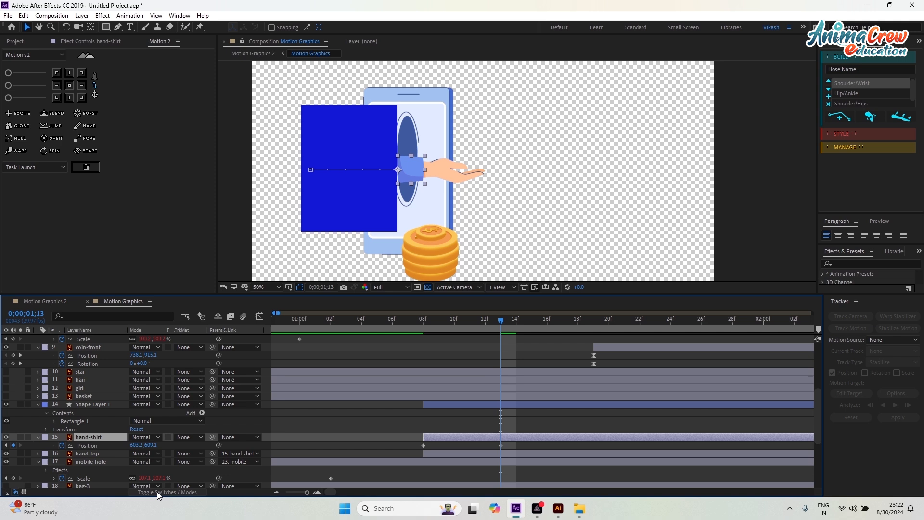
left_click(189, 437)
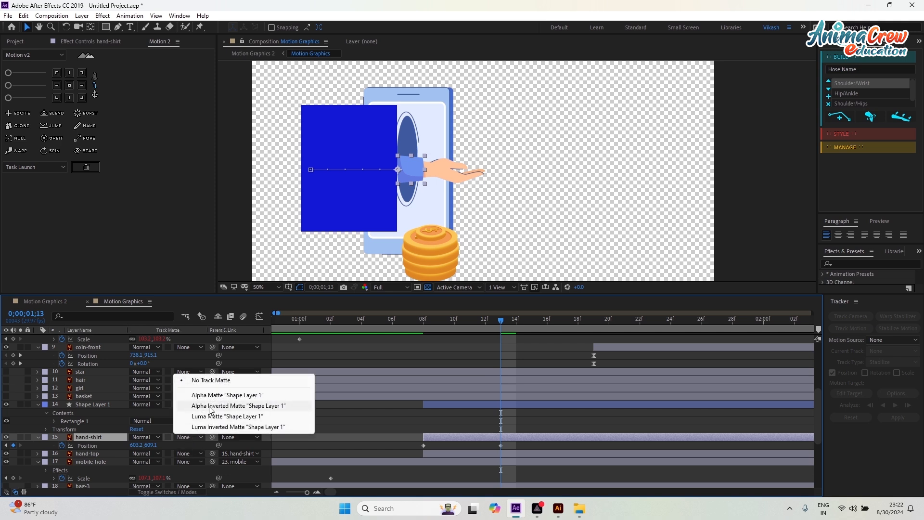
left_click(211, 407)
mouse_move(483, 324)
left_mouse_down()
mouse_move(447, 323)
mouse_move(480, 322)
left_mouse_up()
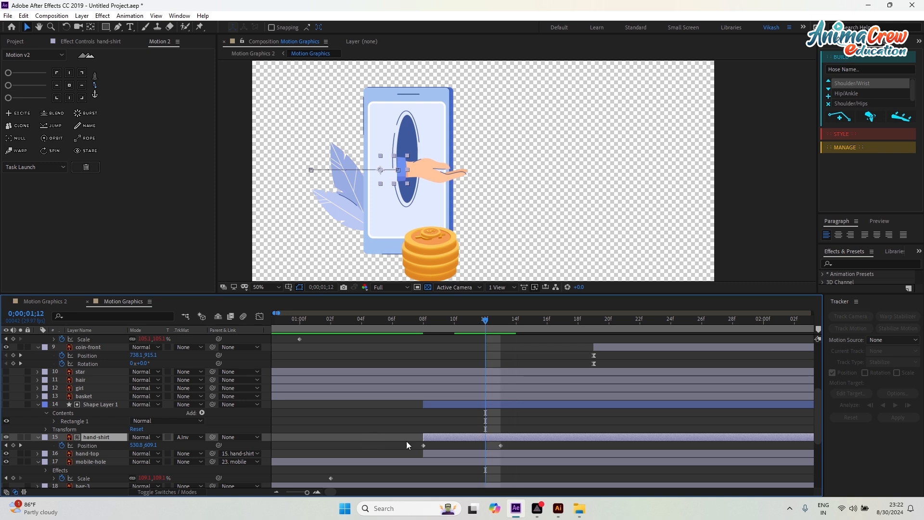
mouse_move(490, 329)
left_mouse_down()
mouse_move(438, 326)
mouse_move(498, 327)
left_mouse_up()
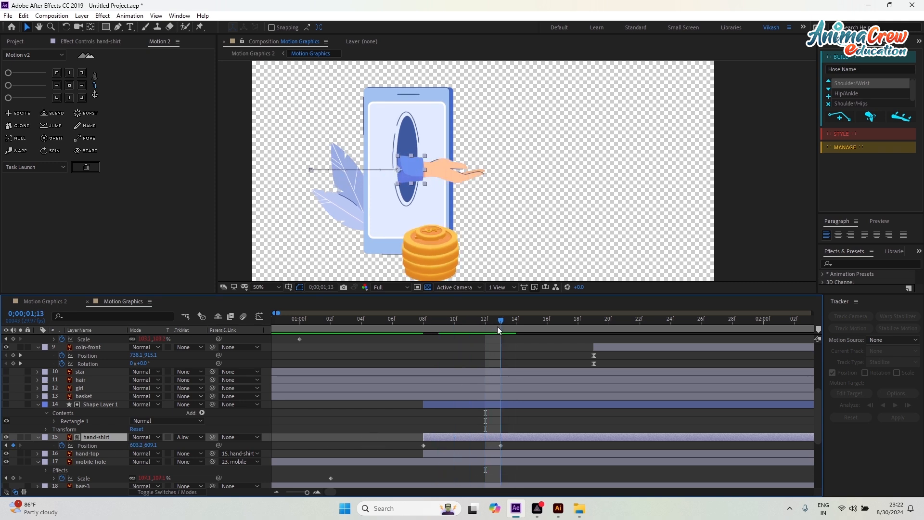
Duplicate Shape Layer 1, place the copy directly above hand-top, and use it as hand-top's Alpha Inverted Matte.
left_click(495, 405)
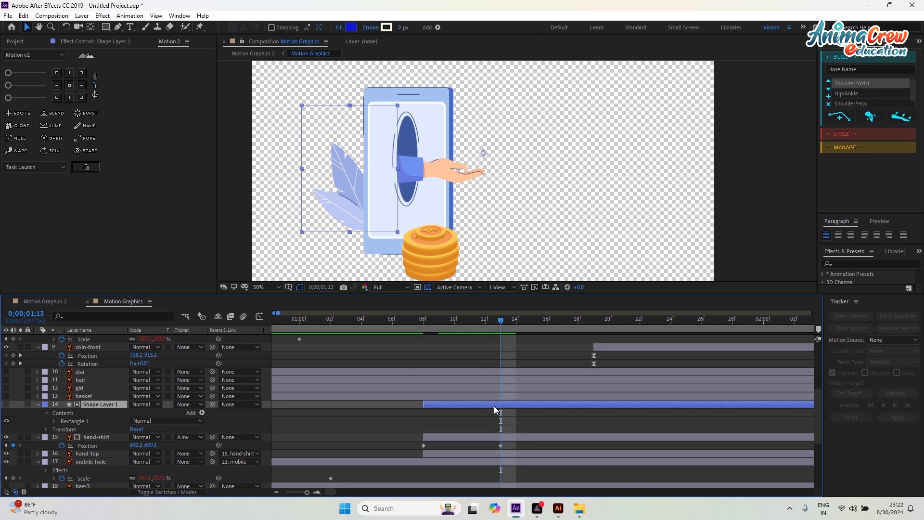
key("ctrl+d")
left_click_drag(98, 406, 114, 460)
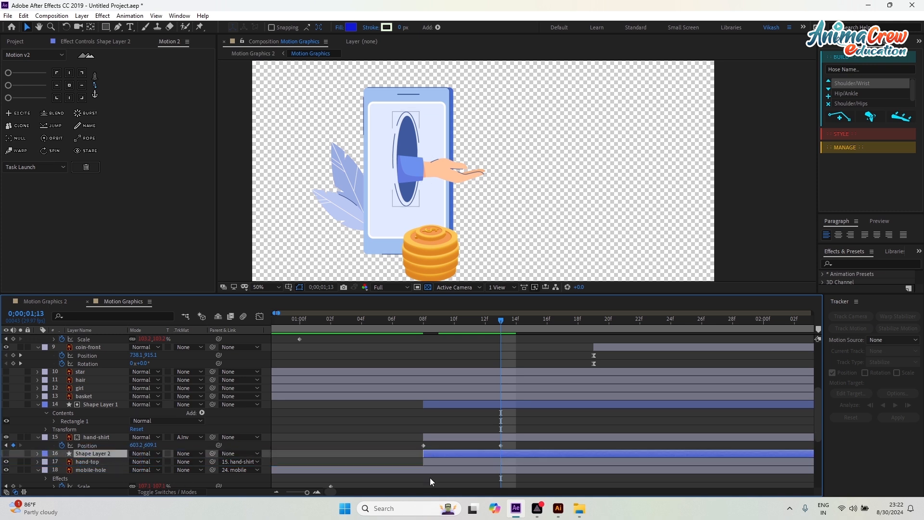
left_click(201, 462)
left_click(219, 434)
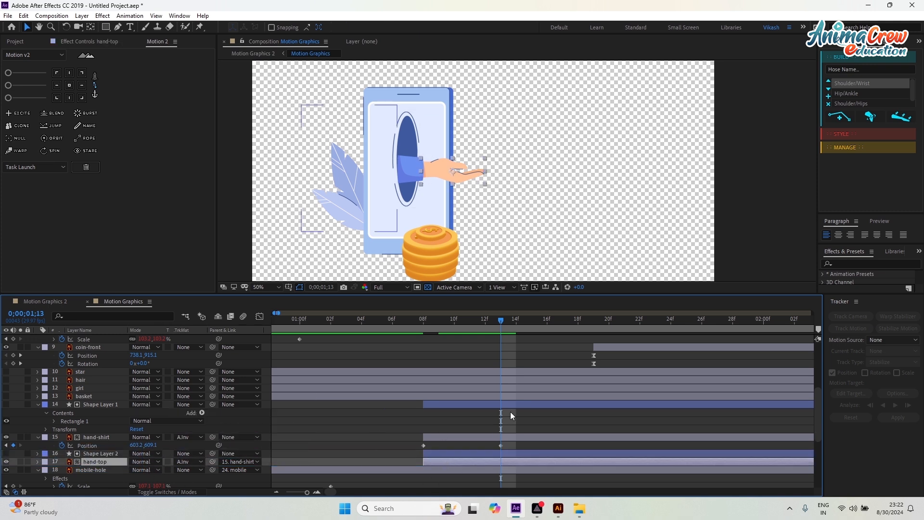
left_click_drag(461, 324, 435, 324)
Duplicate Shape Layer 2 directly above hand-finger, use the copy as hand-finger's Alpha Inverted Matte, and preview the hand.
left_click(455, 453)
scroll(454, 438, "down", 2)
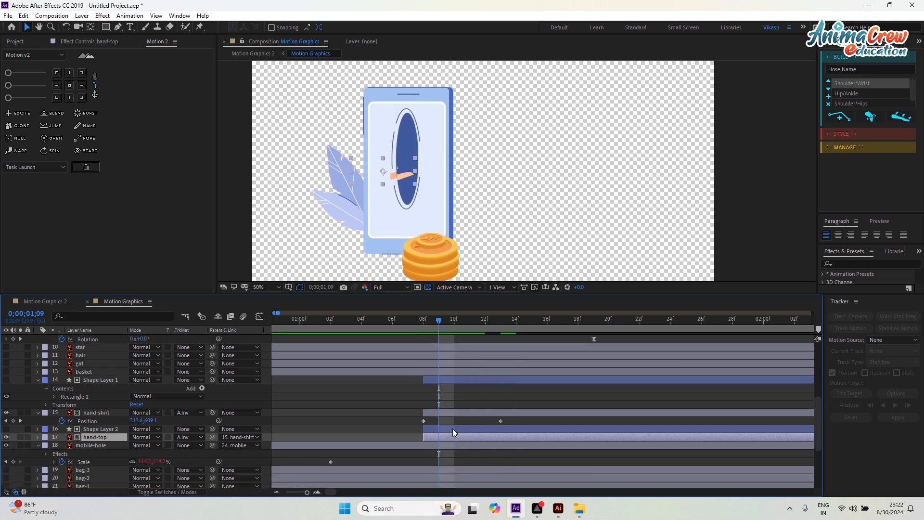
key("ctrl+d")
scroll(452, 427, "down", 5)
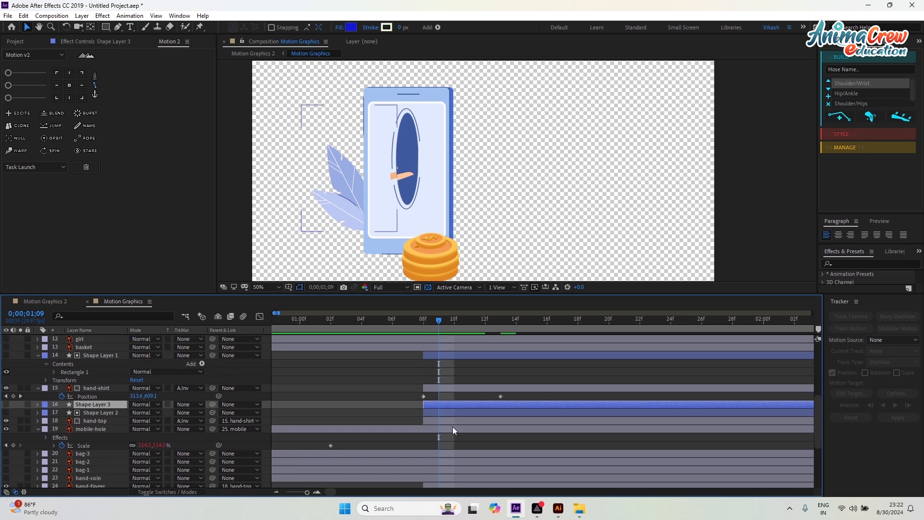
left_click_drag(149, 423, 148, 433)
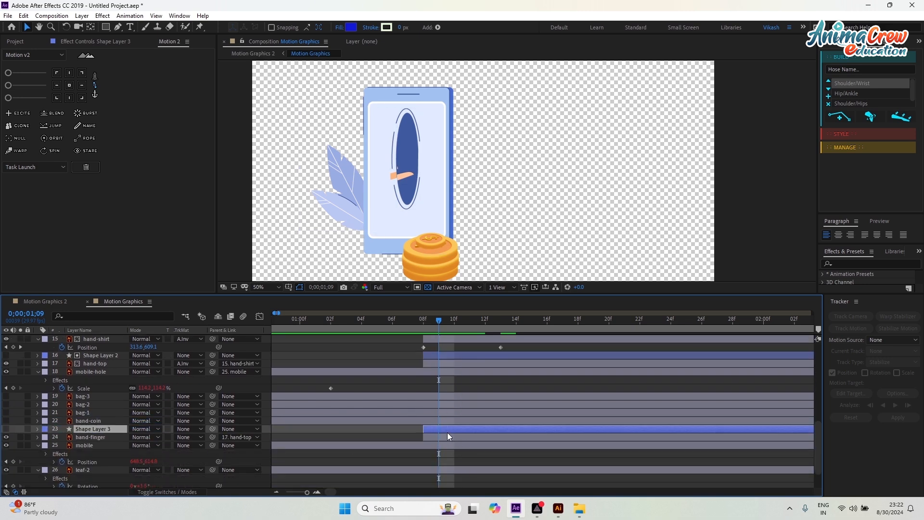
left_click(441, 438)
left_click(193, 437)
left_click(212, 406)
left_click_drag(439, 321, 463, 331)
key("space")
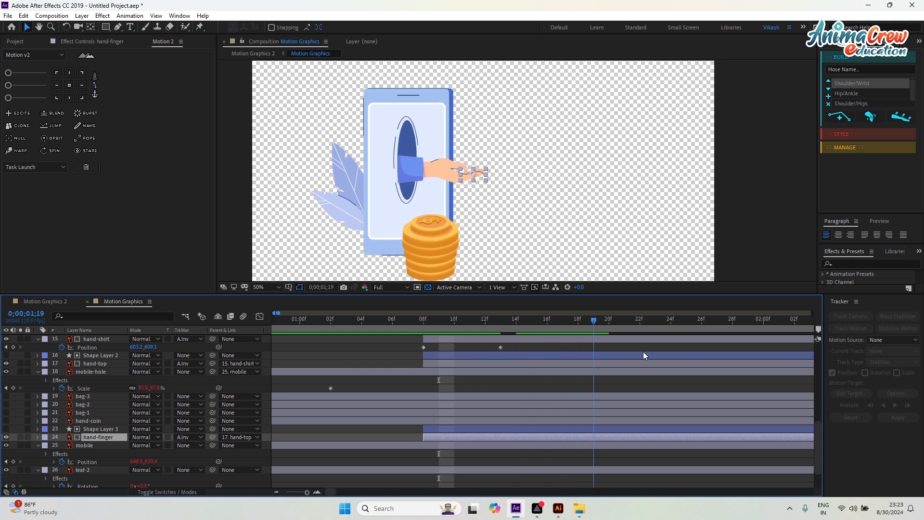
key("space")
key("space")
left_click_drag(636, 368, 564, 367)
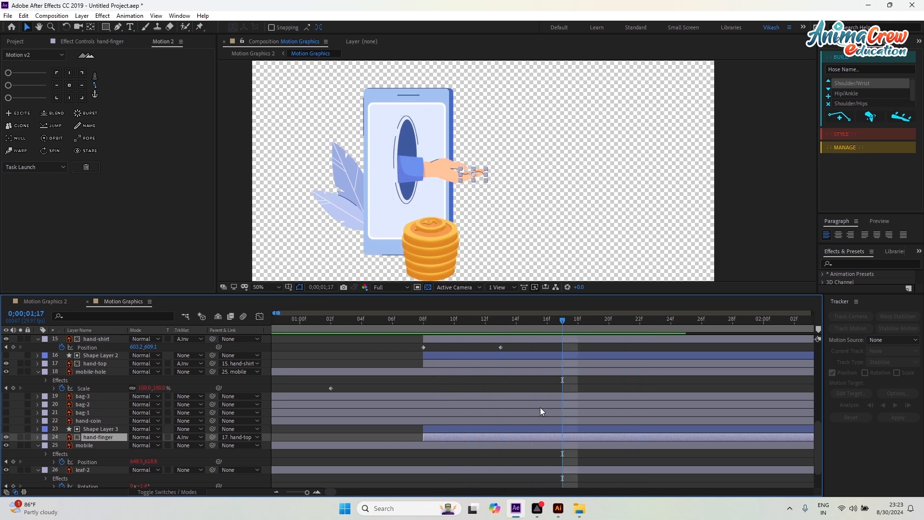
Nudge hand-shirt's Position at 0;00;01;13 horizontally to 613.2, 609.1 and play back the hand's slide.
key("=")
left_click_drag(564, 321, 467, 324)
scroll(443, 359, "up", 3)
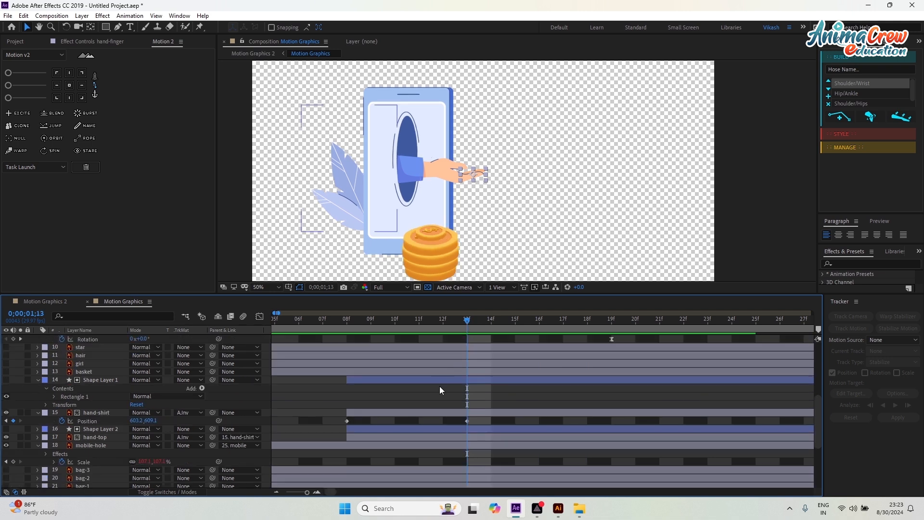
left_click(453, 414)
key("Right")
key("Right")
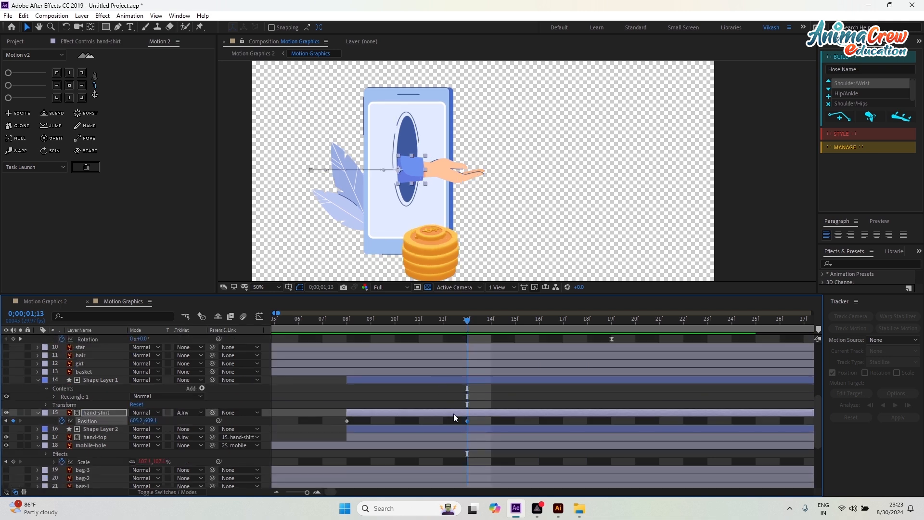
key("Right")
key("Right")
key("Right")
key("Right")
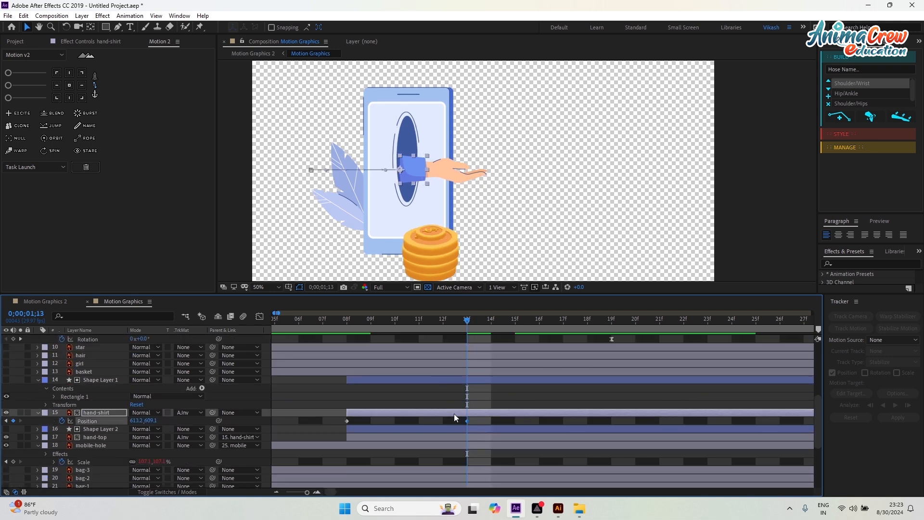
key("minus")
left_click(397, 328)
key("space")
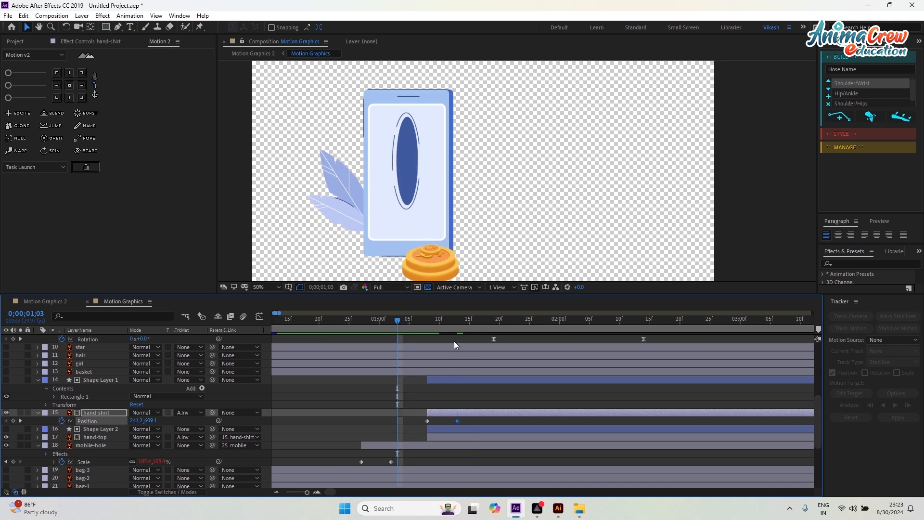
key("space")
Apply Motion 2's Excite to hand-shirt's Position keyframes with Overshoot 12, Bounce 10 and Friction 70.
left_click_drag(504, 326, 458, 331)
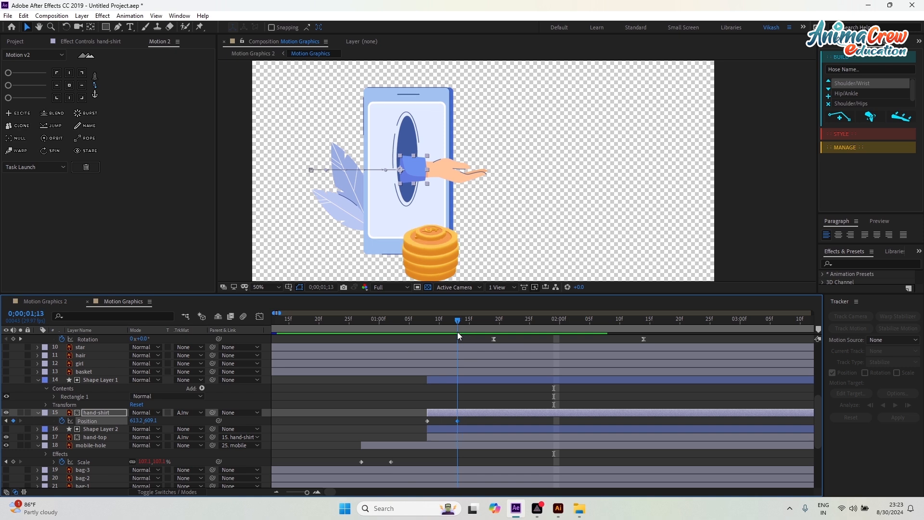
left_click_drag(471, 418, 414, 425)
left_click(18, 112)
left_click(92, 42)
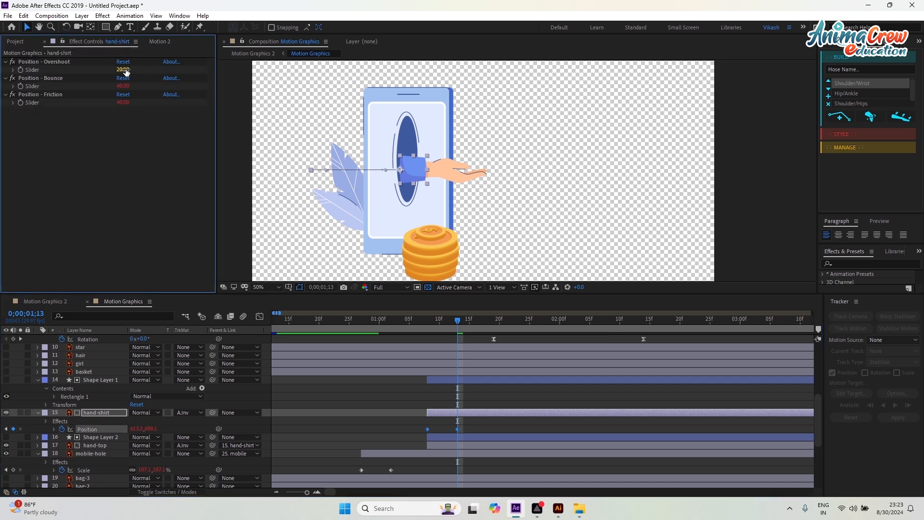
type("12")
key("Tab")
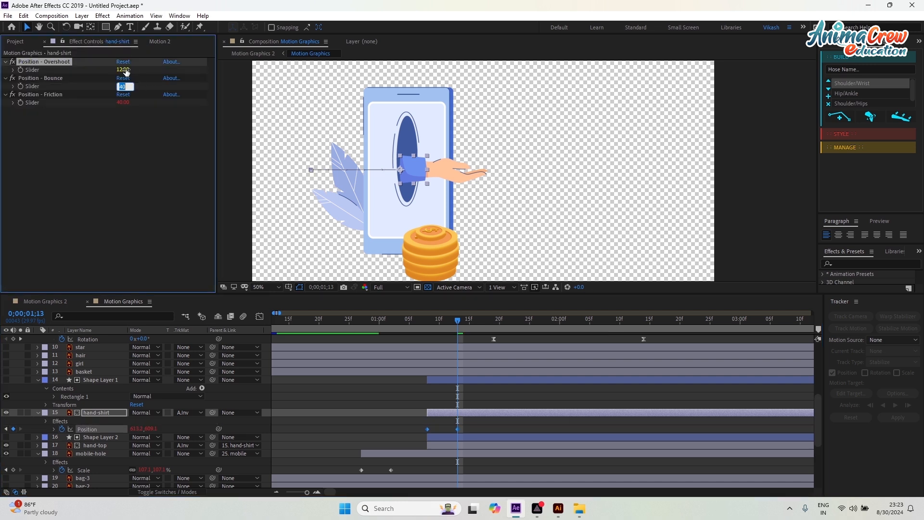
type("10")
key("Tab")
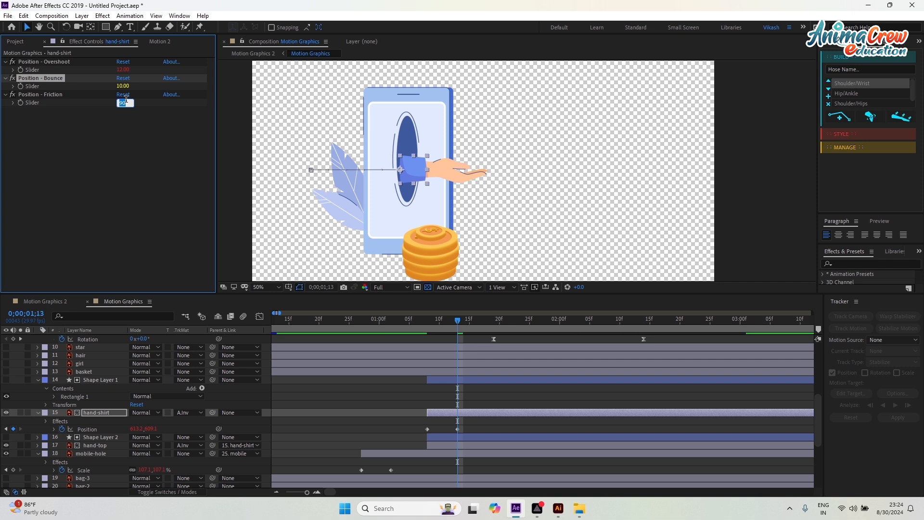
type("70")
key("Return")
Play back the hand's slide out of the phone to check its overshoot and bounce.
left_click_drag(454, 320, 422, 320)
key("space")
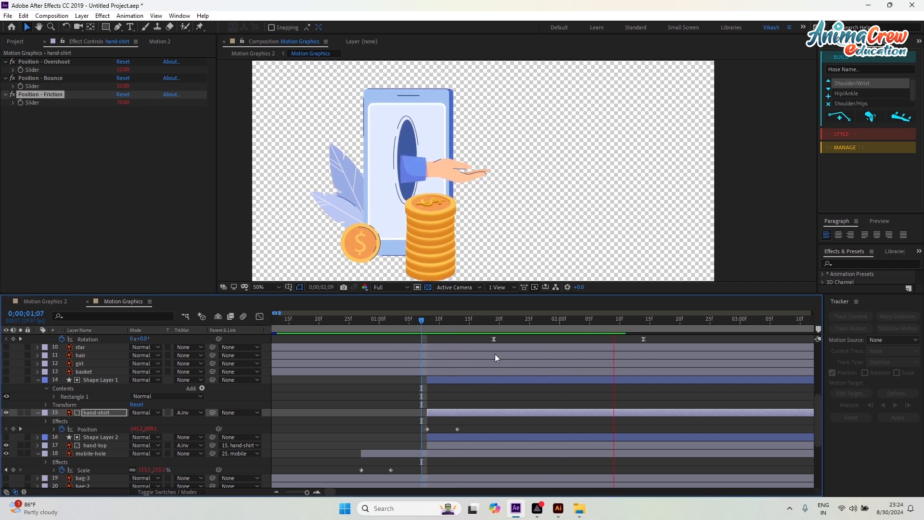
left_click(380, 323)
key("space")
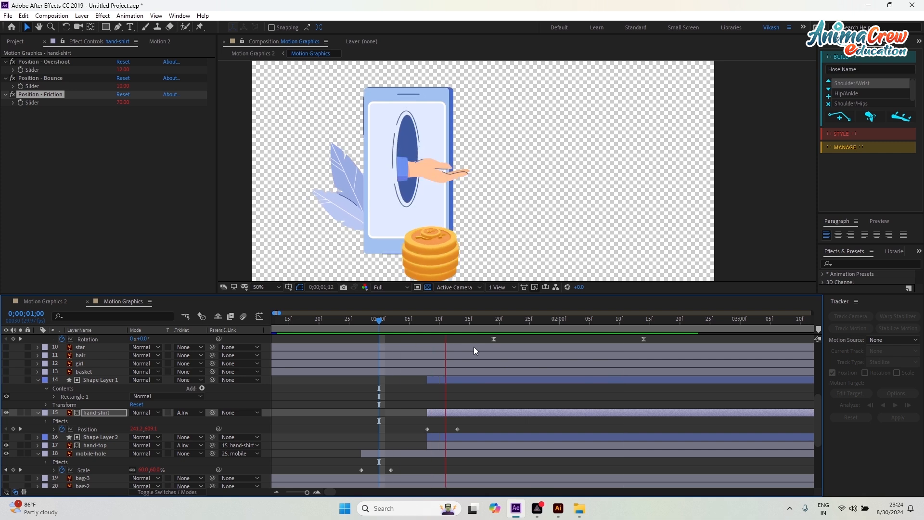
key("space")
scroll(424, 357, "down", 3)
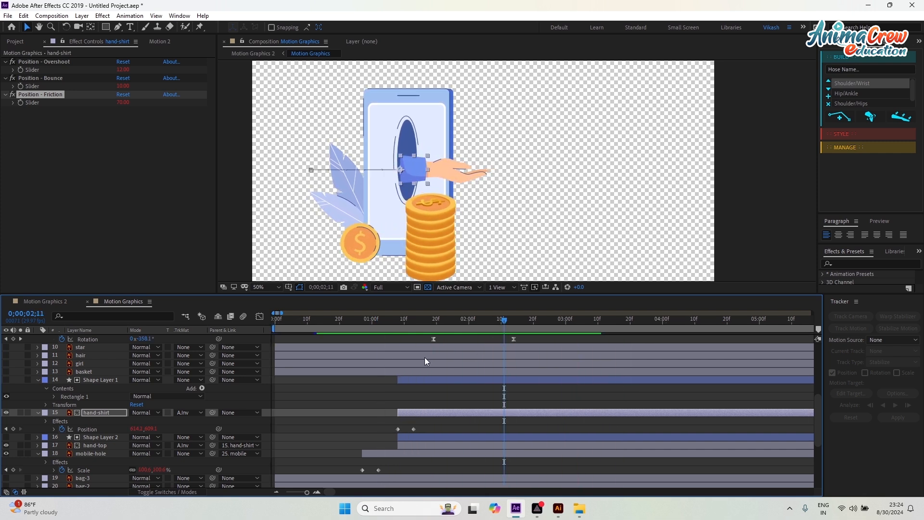
scroll(394, 374, "up", 3)
Switch to Illustrator to examine the hand-coin layer in the original artwork, and return to After Effects at 0;00;01;13.
left_click_drag(481, 322, 431, 325)
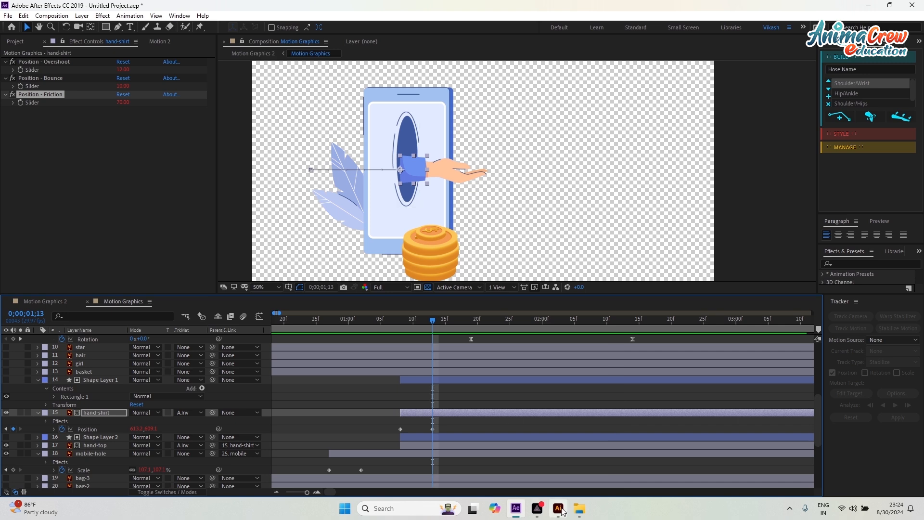
left_click(558, 508)
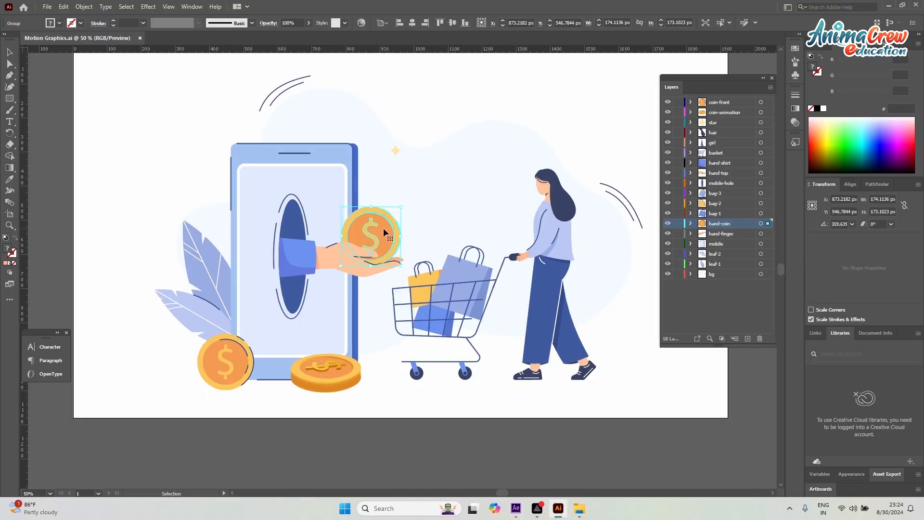
key("alt+Tab")
key("alt+Tab")
key("alt+Tab")
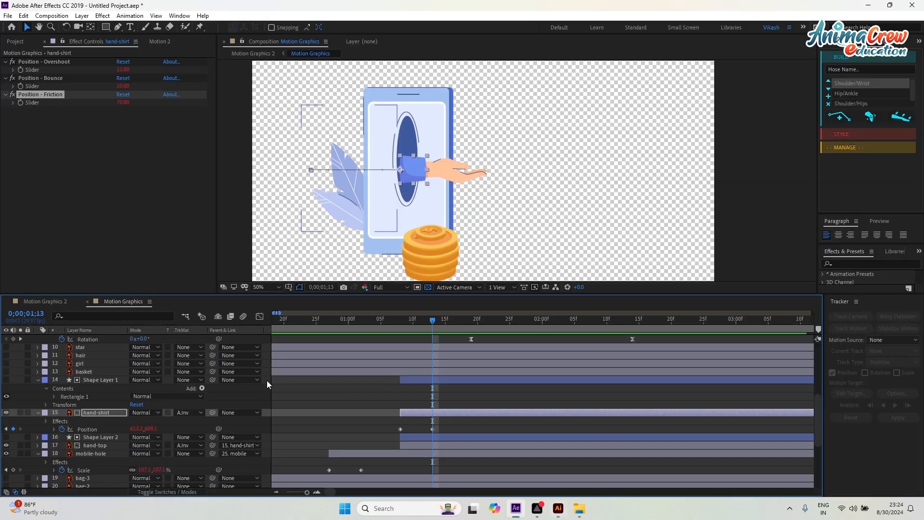
Unhide hand-coin with hand-top as its parent, and trim the layer's start to 0;00;01;13.
left_click(6, 454)
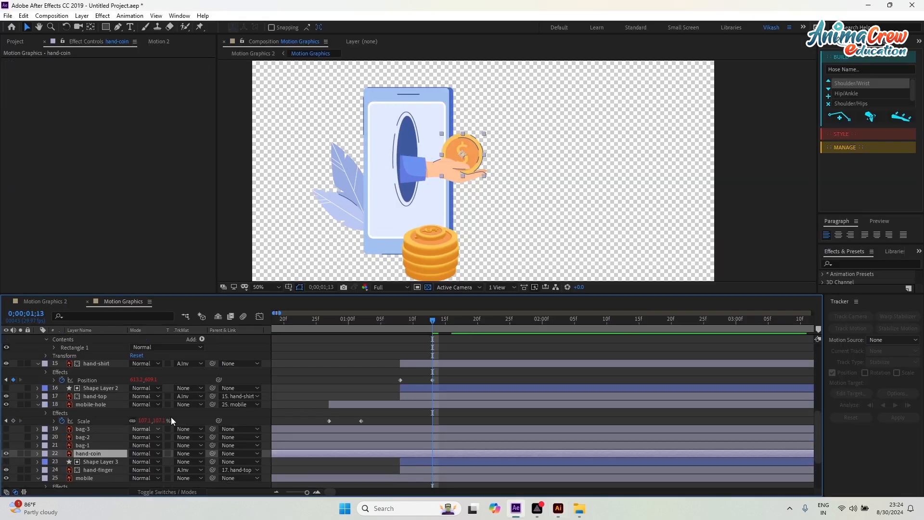
left_click(227, 454)
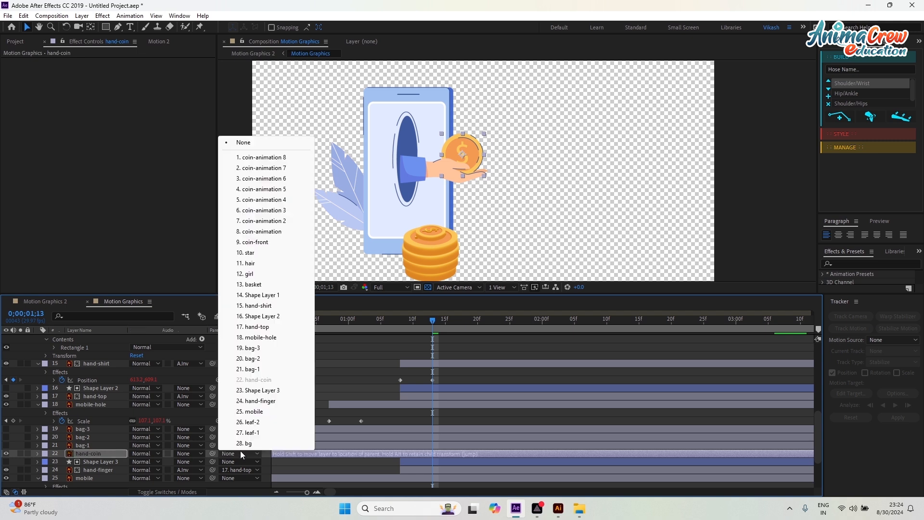
left_click(251, 327)
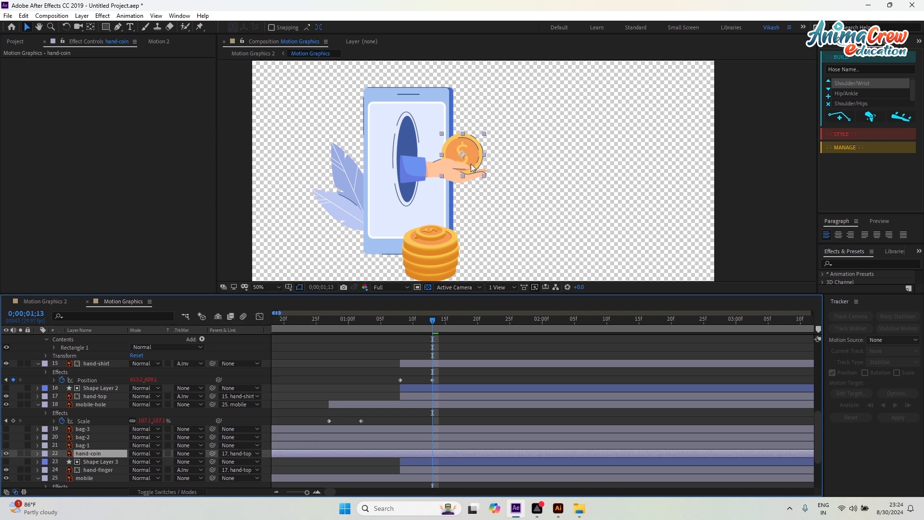
left_click_drag(407, 319, 435, 319)
key("alt+[")
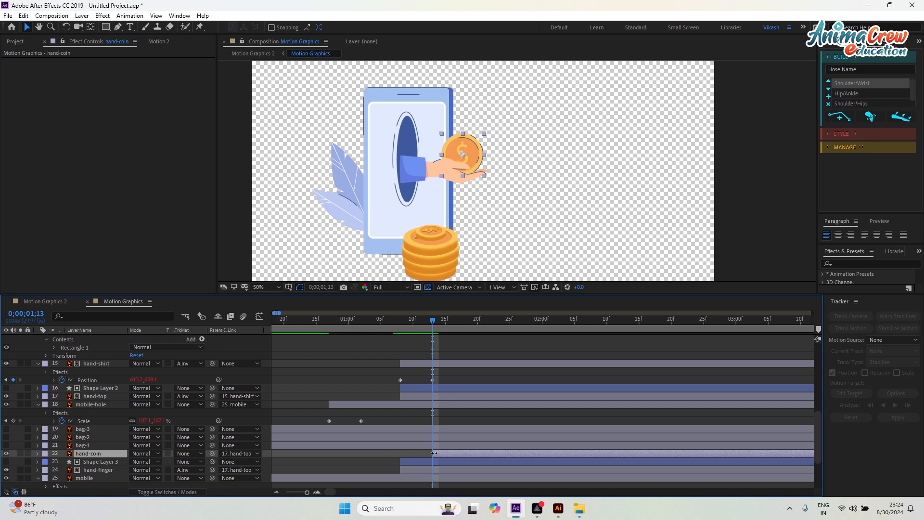
Keyframe hand-coin's Position to rise from below the palm at 0;00;01;13 to its original place in the hand at 0;00;01;17.
key("p")
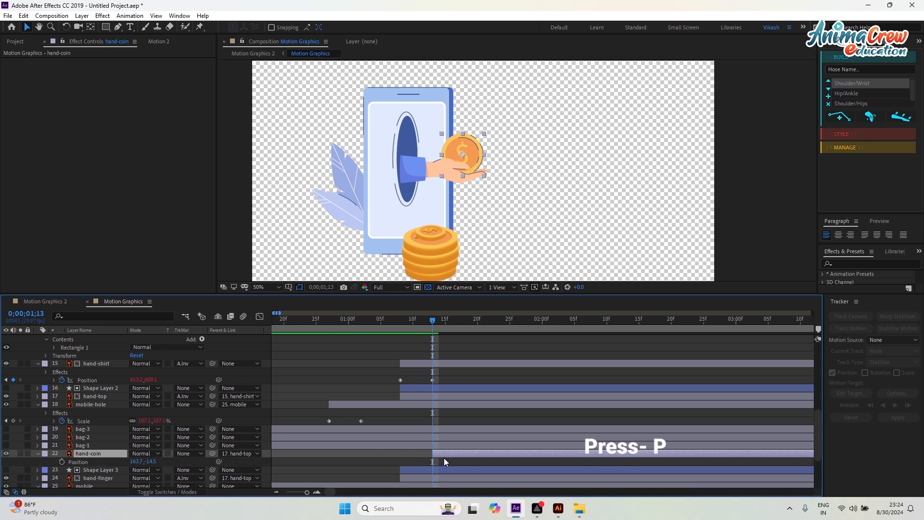
left_click(63, 461)
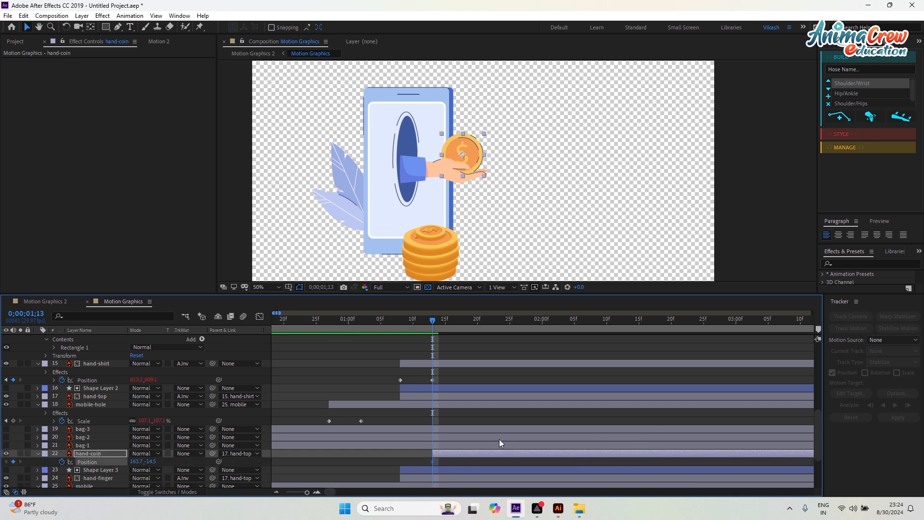
scroll(423, 428, "up", 4)
scroll(465, 419, "up", 2)
left_click_drag(397, 320, 498, 330)
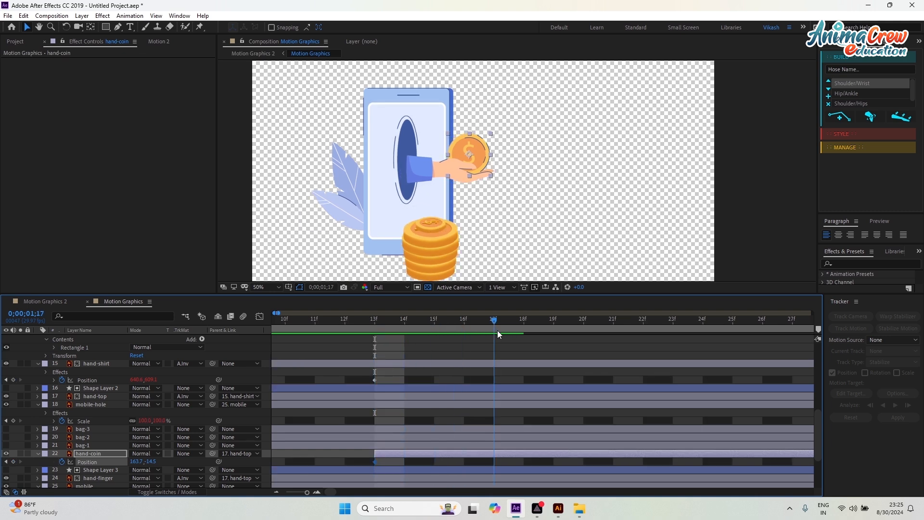
left_click(6, 462)
left_click(23, 27)
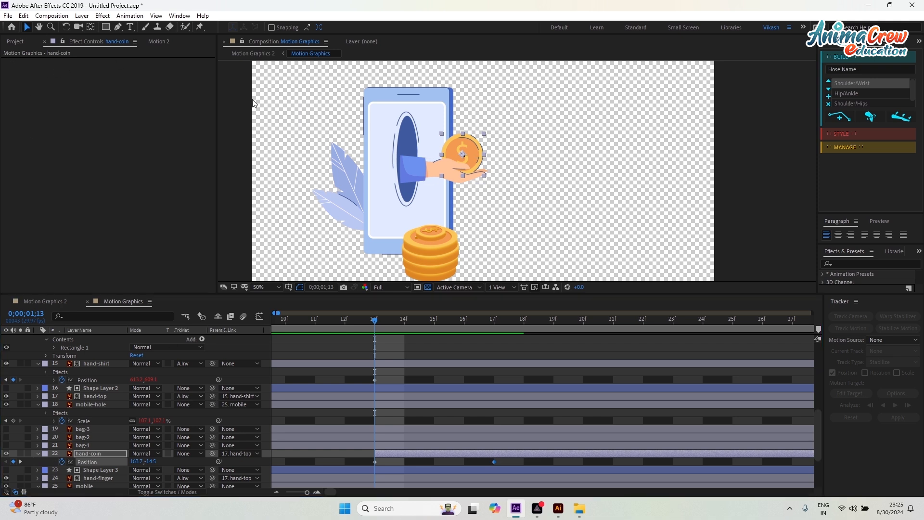
left_click_drag(470, 169, 468, 214)
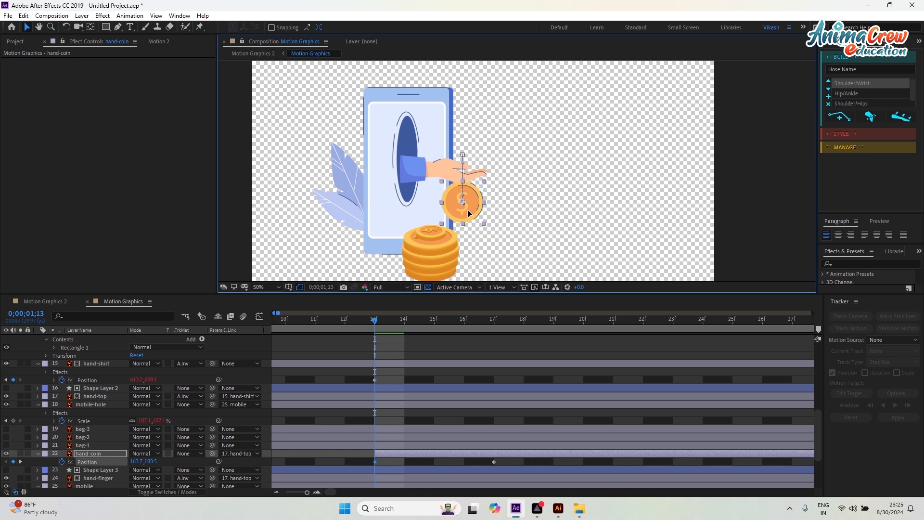
key("space")
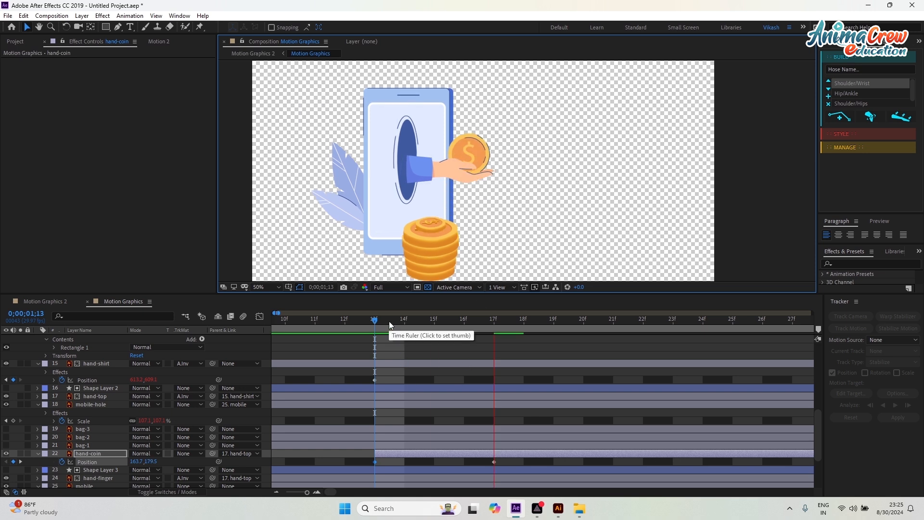
Apply Motion 2's Excite to hand-coin's Position keyframes with Overshoot 12 and Bounce 20.
left_click(499, 332)
left_click_drag(509, 459, 357, 467)
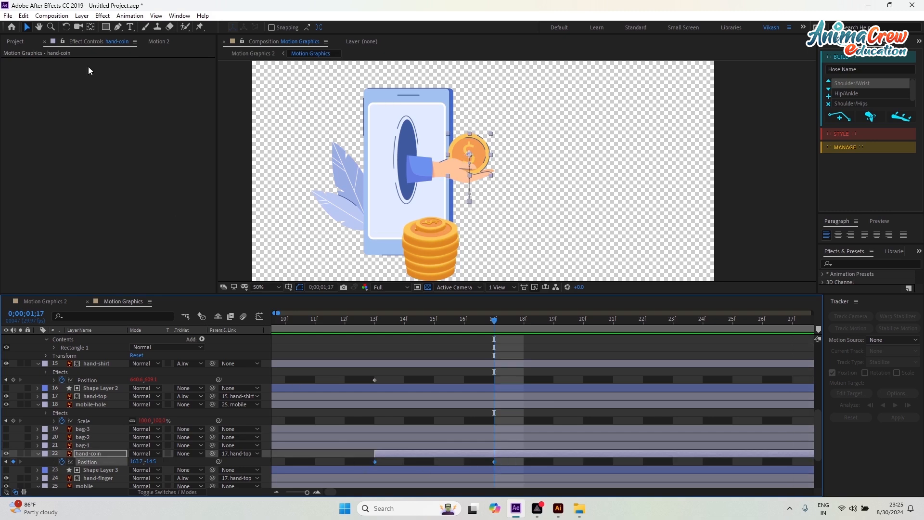
left_click(166, 45)
left_click(18, 113)
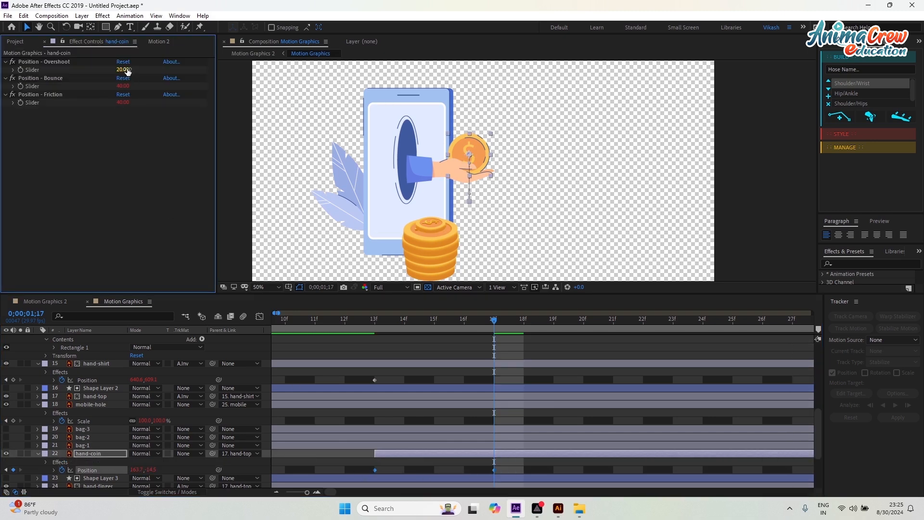
type("12")
key("Tab")
type("20")
key("Tab")
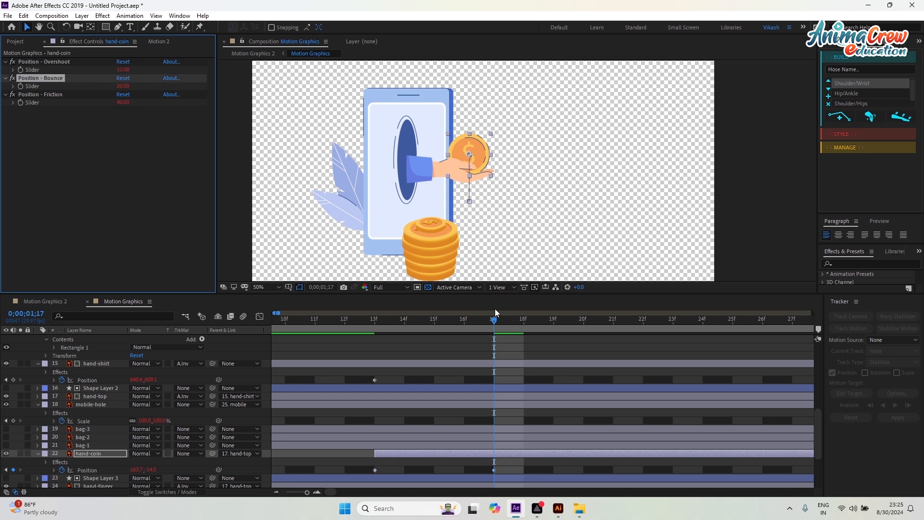
Play back the coin's rise into the hand to check its overshoot and bounce.
left_click(416, 328)
key("space")
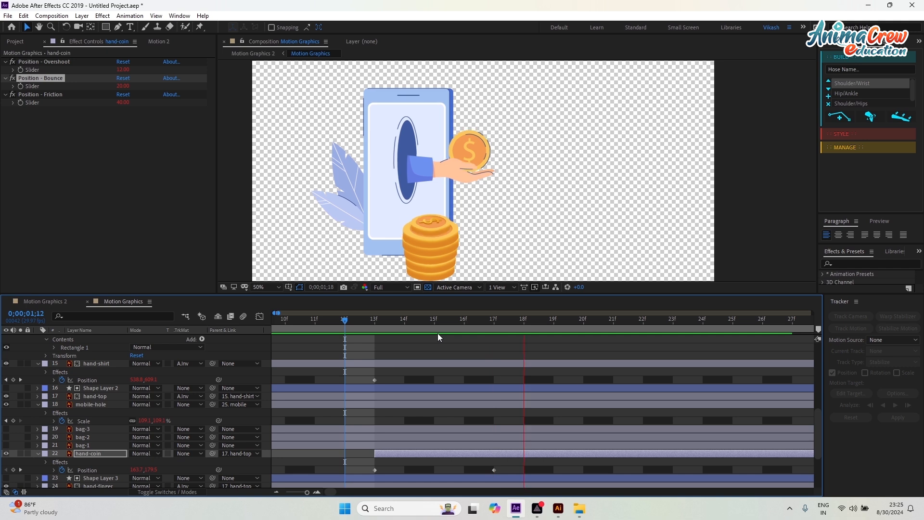
key("space")
scroll(568, 352, "down", 6)
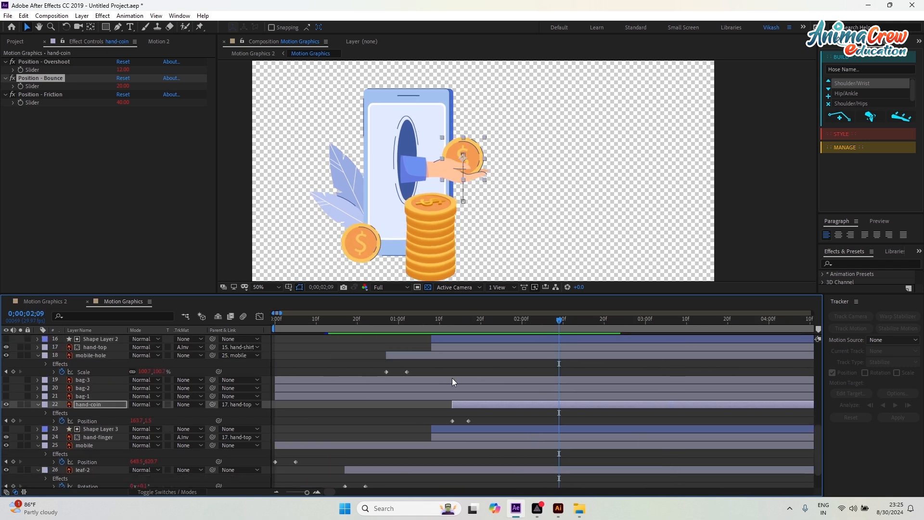
scroll(456, 387, "down", 2)
scroll(460, 396, "down", 1)
scroll(458, 393, "up", 4)
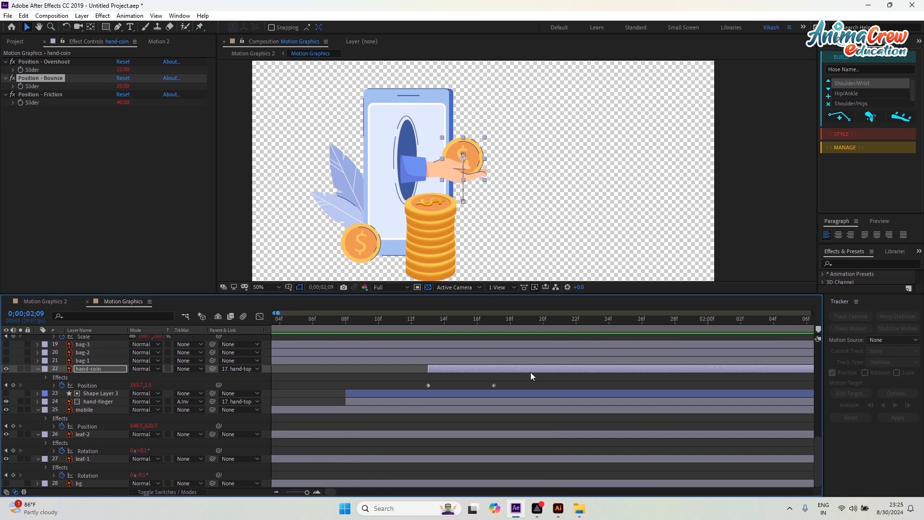
scroll(491, 365, "down", 4)
left_click(454, 320)
key("space")
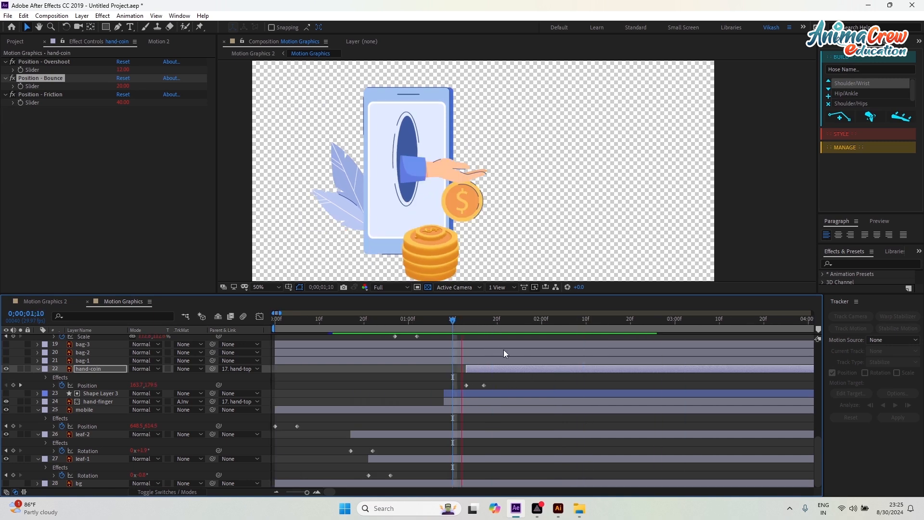
scroll(516, 335, "up", 2)
key("space")
key("space")
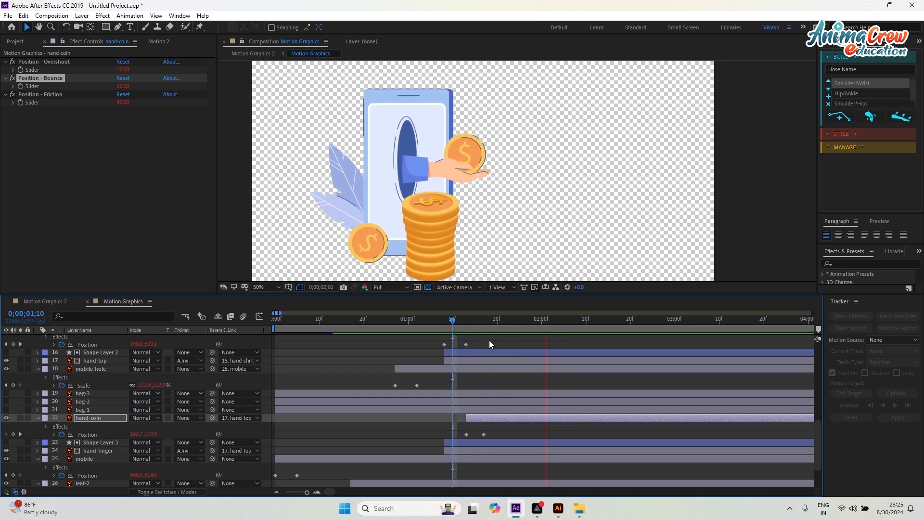
scroll(541, 328, "up", 4)
Duplicate Shape Layer 2, move the copy directly above hand-coin, unhide it, and place its rectangle over the area above the palm.
left_click_drag(541, 328, 469, 330)
left_click(467, 357)
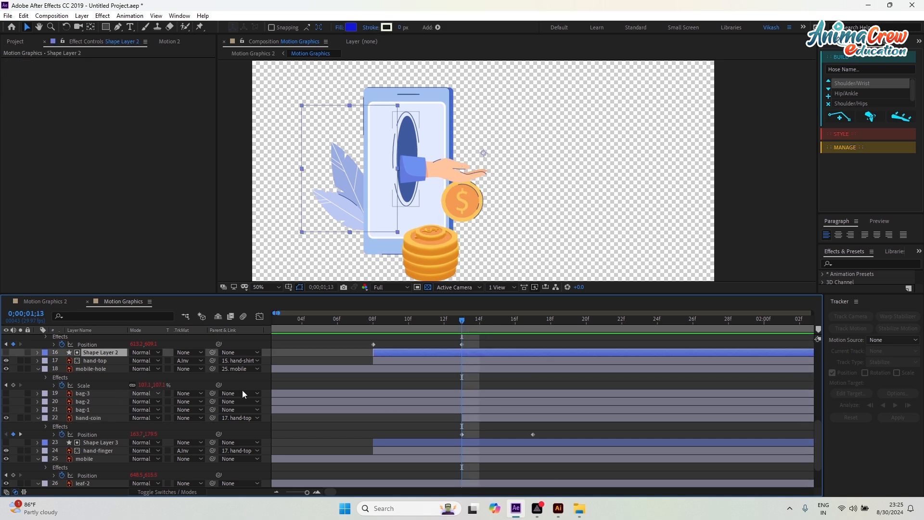
key("ctrl+d")
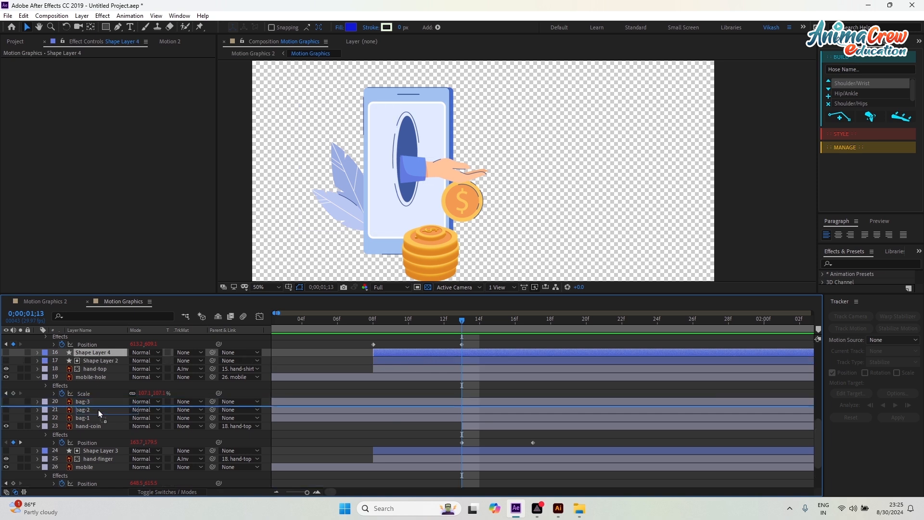
left_click_drag(124, 428, 69, 443)
left_click(6, 419)
left_click_drag(363, 223, 474, 166)
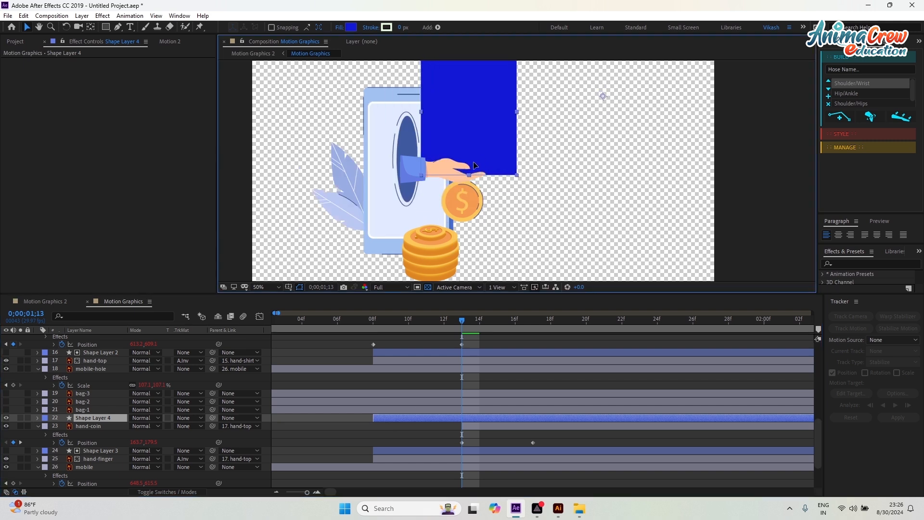
Start Shape Layer 4 at 0;00;01;13 with hand-top as parent, and use it as hand-coin's Alpha Matte.
left_click_drag(404, 420, 485, 417)
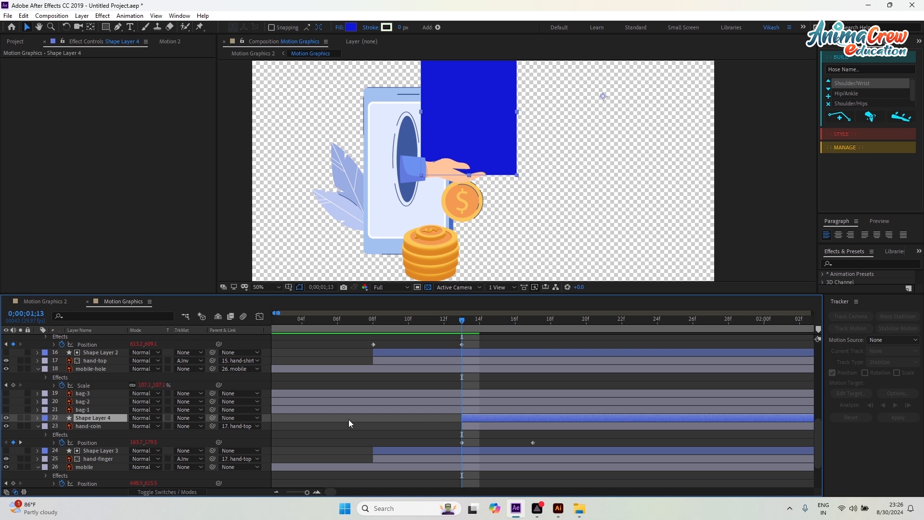
left_click_drag(214, 418, 97, 360)
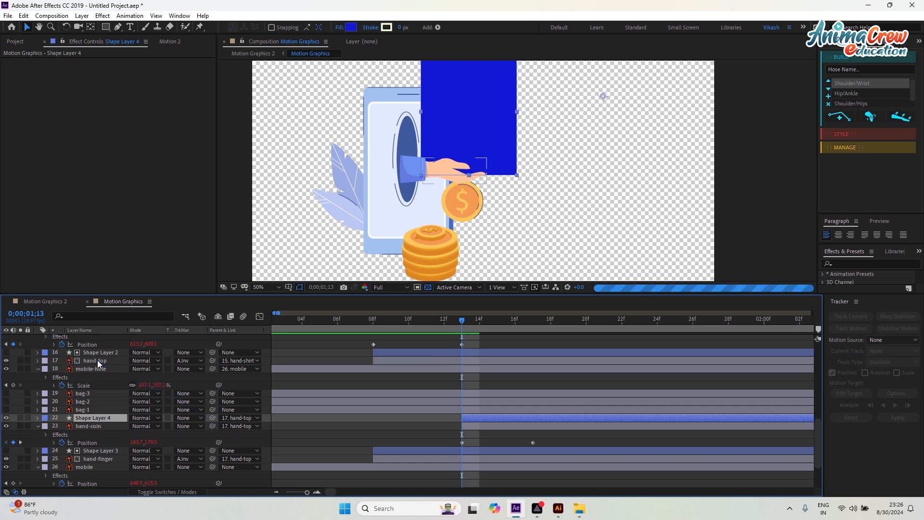
left_click(486, 424)
left_click(195, 426)
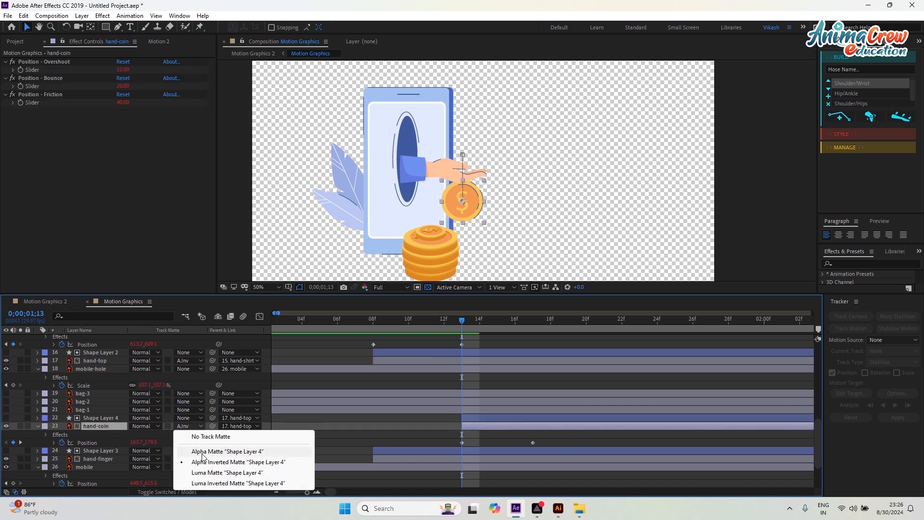
left_click(203, 452)
Play back the masked coin's appearance from behind the hand to check the matte and timing.
mouse_move(461, 321)
left_mouse_down()
mouse_move(512, 318)
mouse_move(462, 320)
left_mouse_up()
key("space")
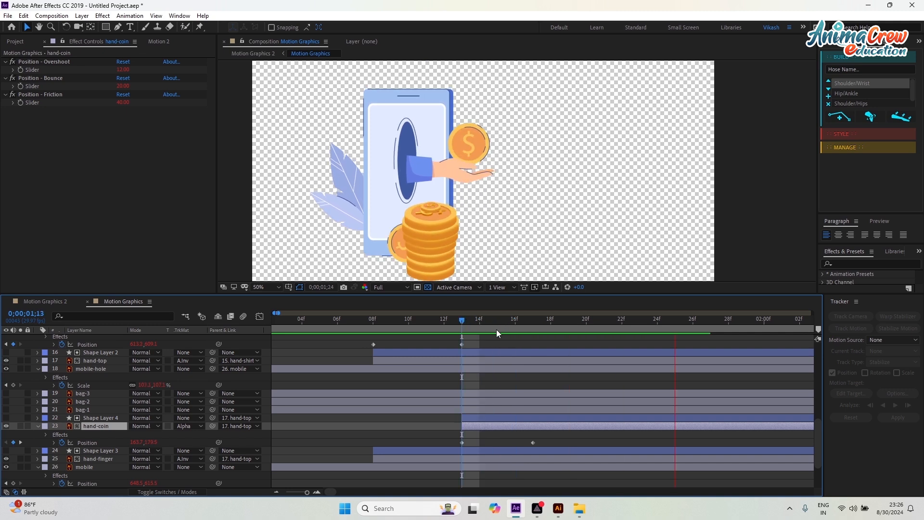
key("space")
scroll(573, 353, "down", 3)
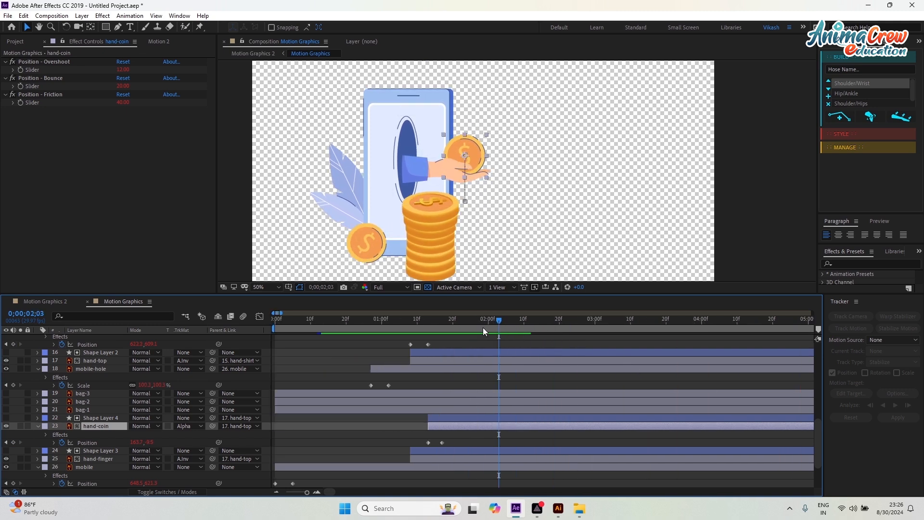
scroll(483, 327, "up", 3)
left_click_drag(462, 322, 436, 325)
scroll(551, 351, "down", 2)
scroll(551, 350, "down", 2)
key("space")
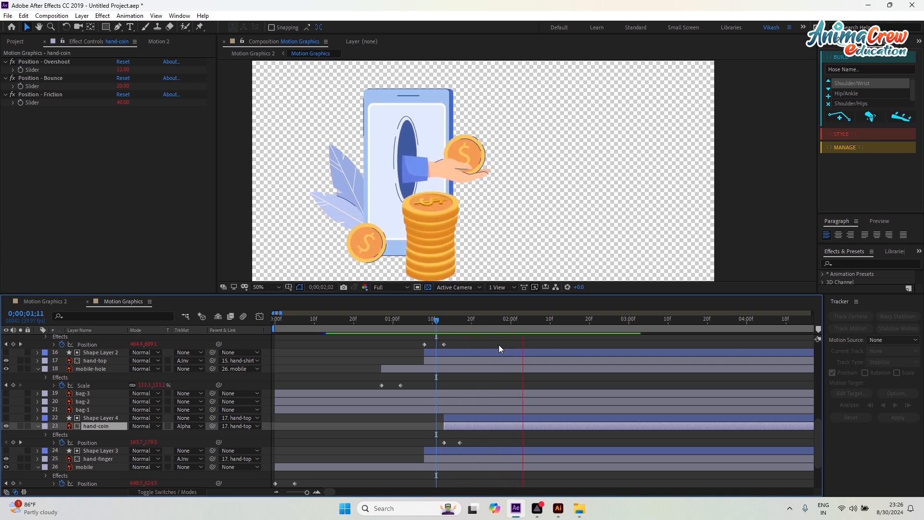
key("space")
left_click_drag(512, 319, 456, 326)
Switch to Illustrator to examine the original artwork, and return to After Effects at 0;00;01;27.
key("alt+Tab")
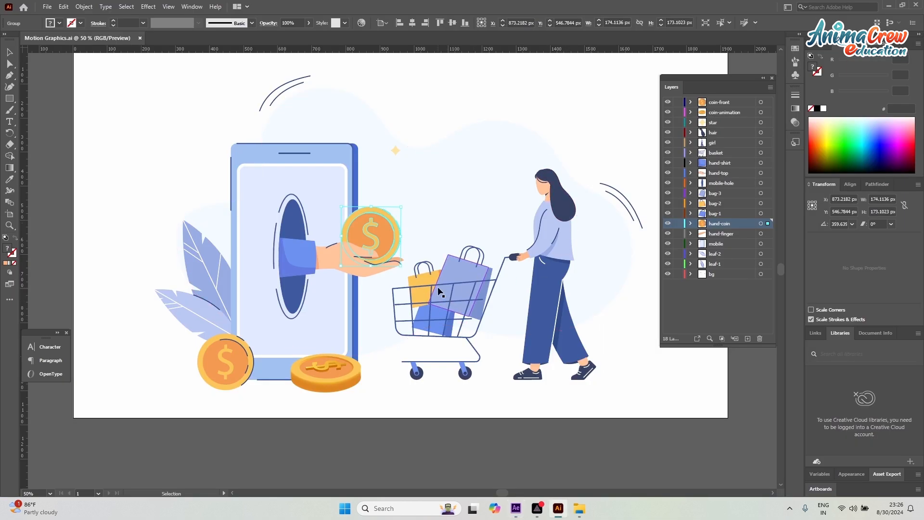
key("alt+Tab")
scroll(438, 360, "up", 3)
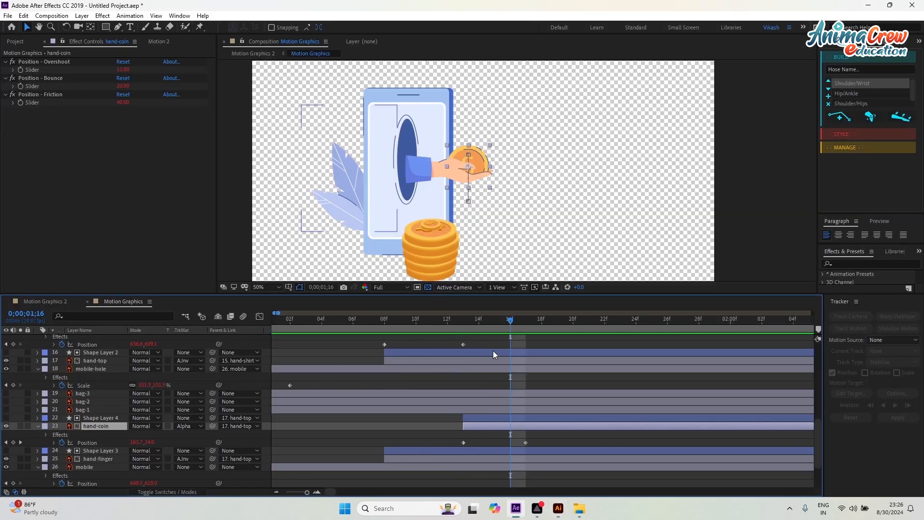
left_click_drag(504, 319, 671, 344)
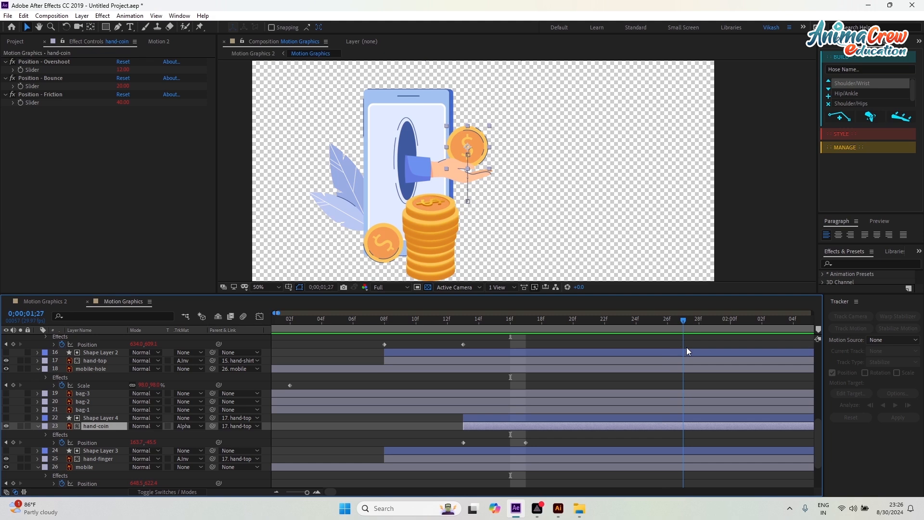
Unhide the shopping bag layers bag-1, bag-2 and bag-3.
scroll(454, 383, "down", 3)
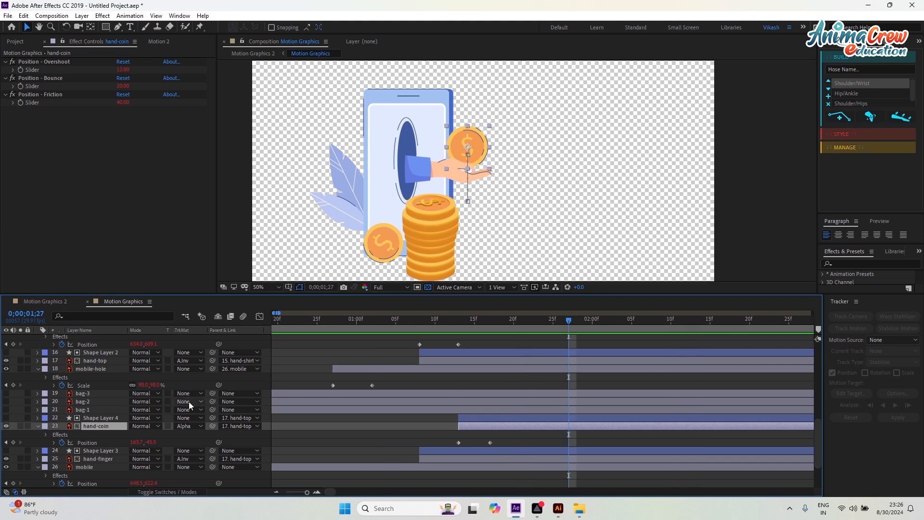
scroll(97, 390, "up", 3)
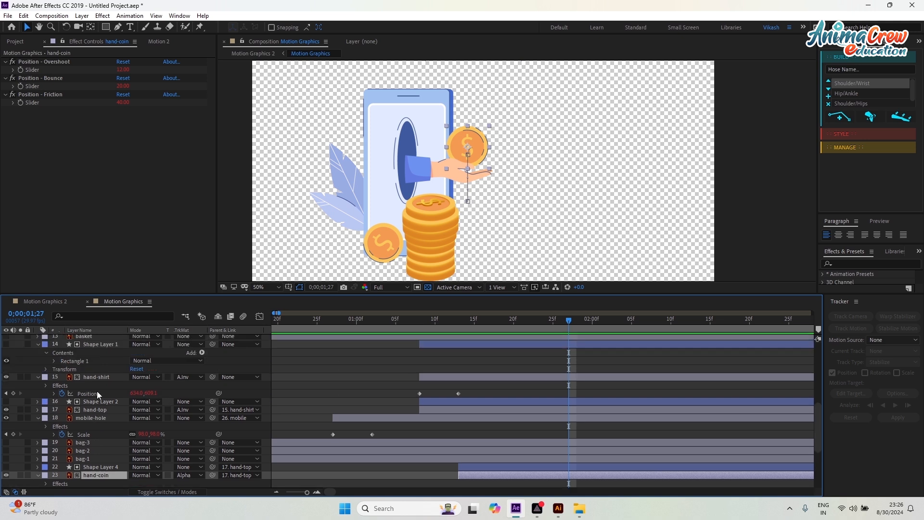
scroll(99, 423, "down", 3)
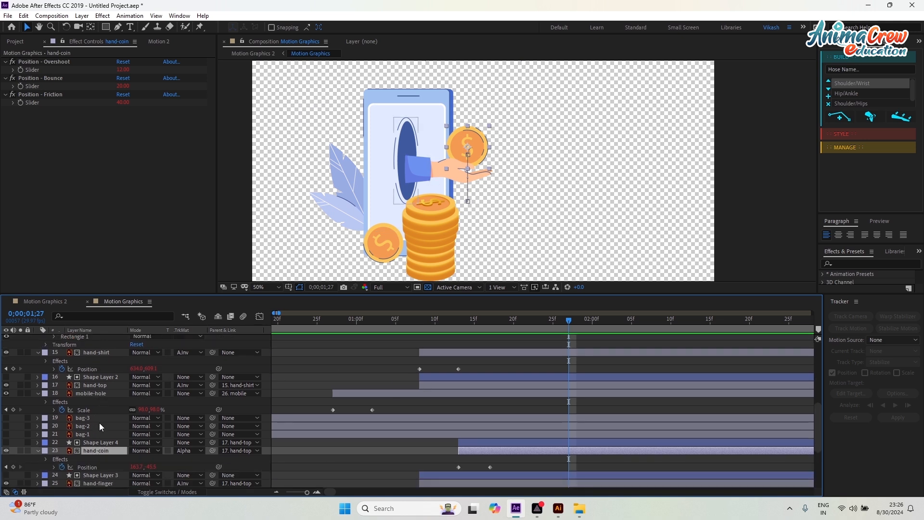
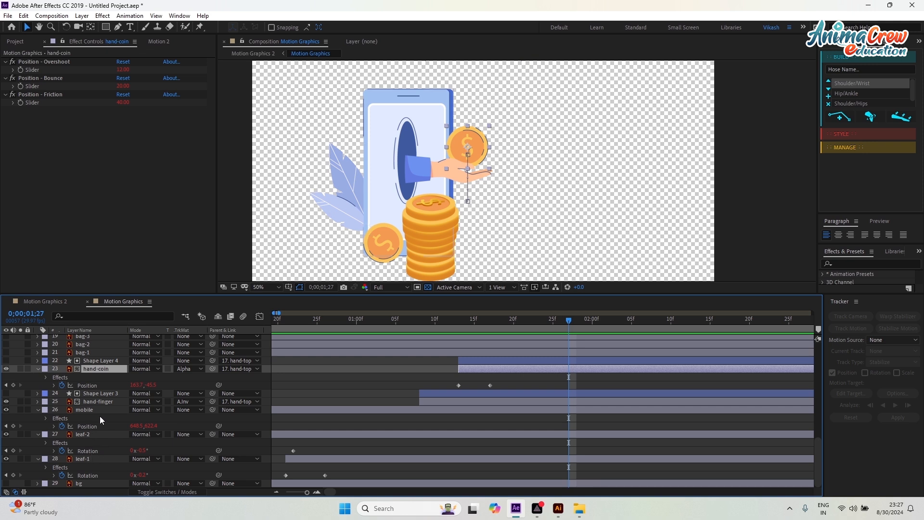
scroll(99, 416, "up", 1)
scroll(64, 367, "up", 1)
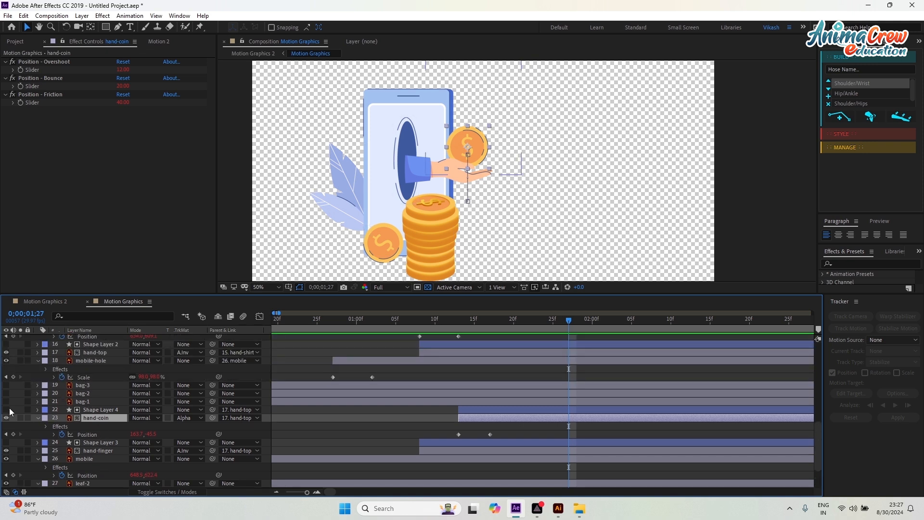
left_click(77, 402)
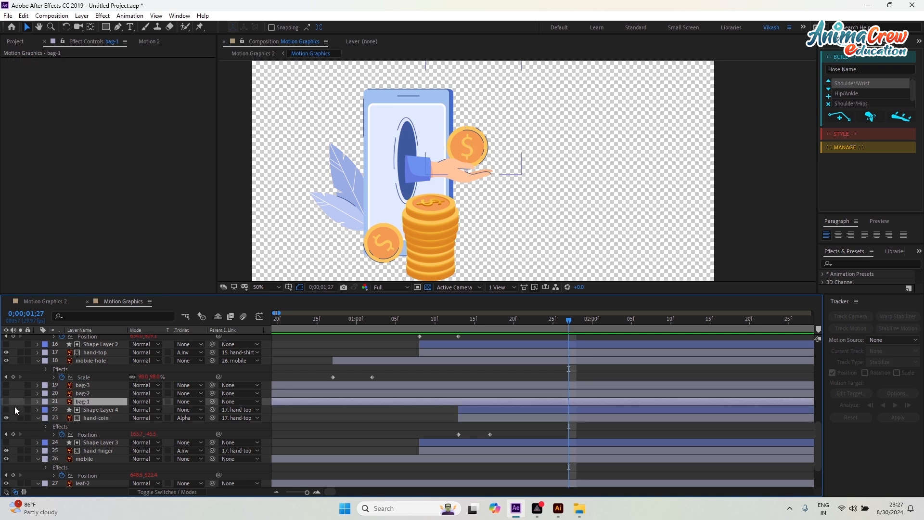
left_click(6, 401)
left_click(5, 393)
left_click(6, 385)
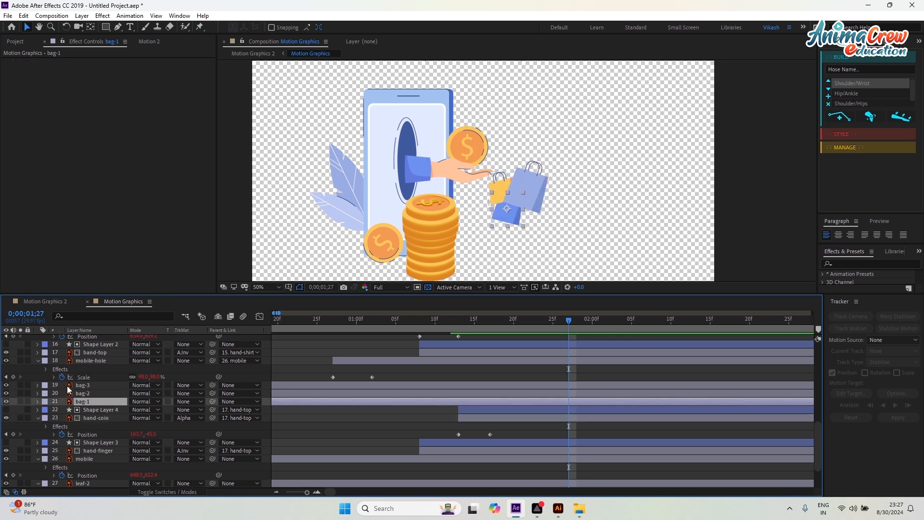
Unhide the basket, girl and hair layers.
scroll(85, 365, "up", 1)
scroll(103, 358, "up", 2)
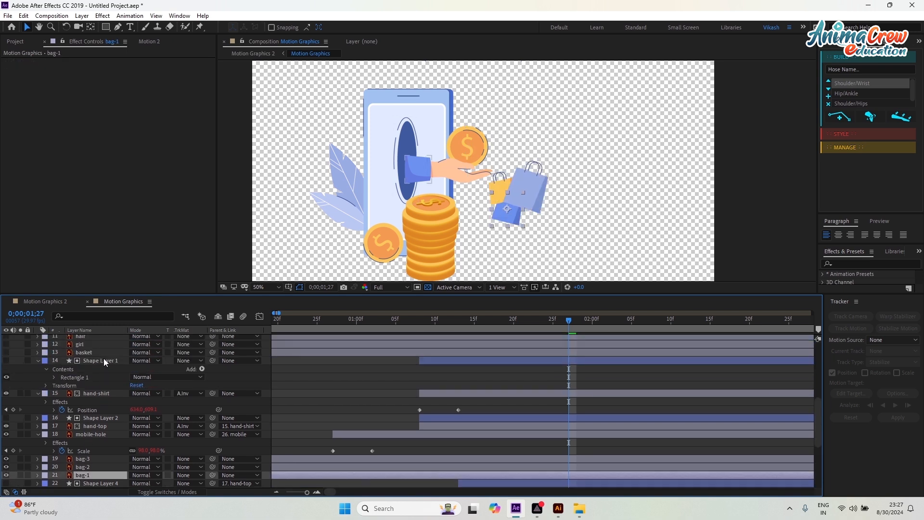
left_click(88, 353)
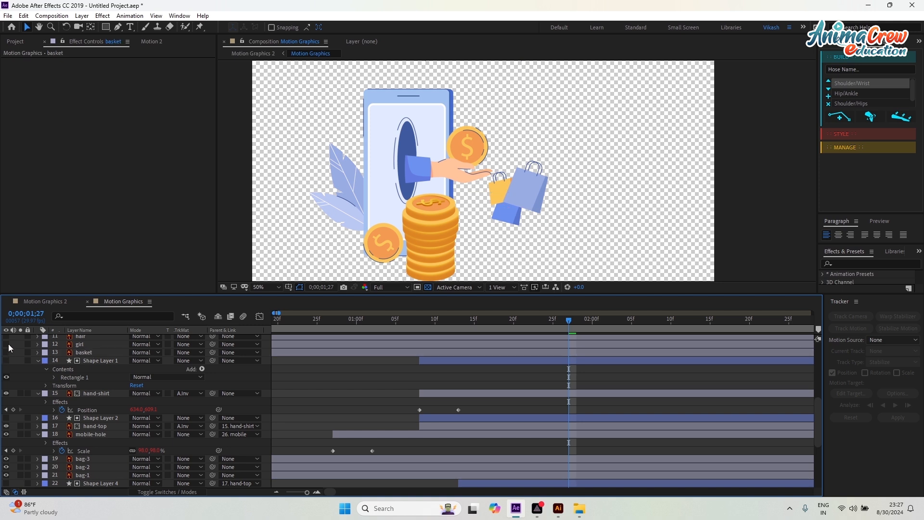
left_click(7, 353)
scroll(7, 356, "up", 1)
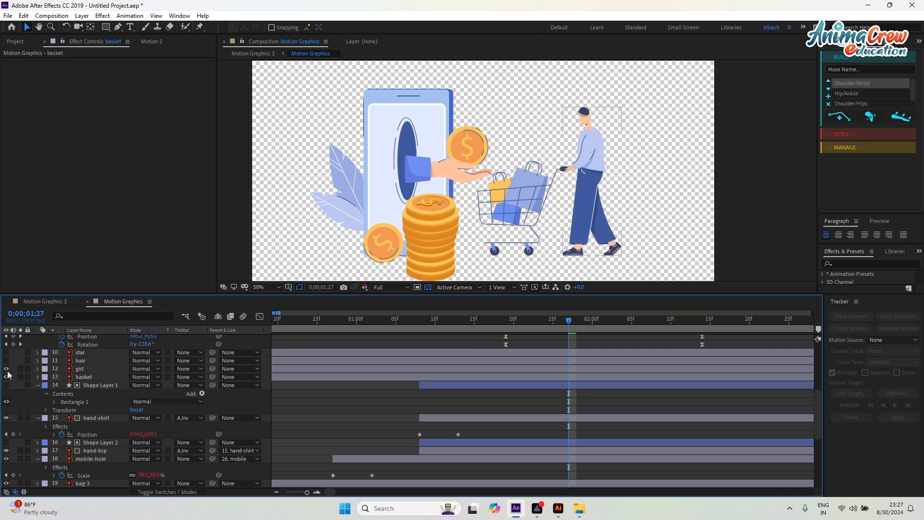
left_click(7, 361)
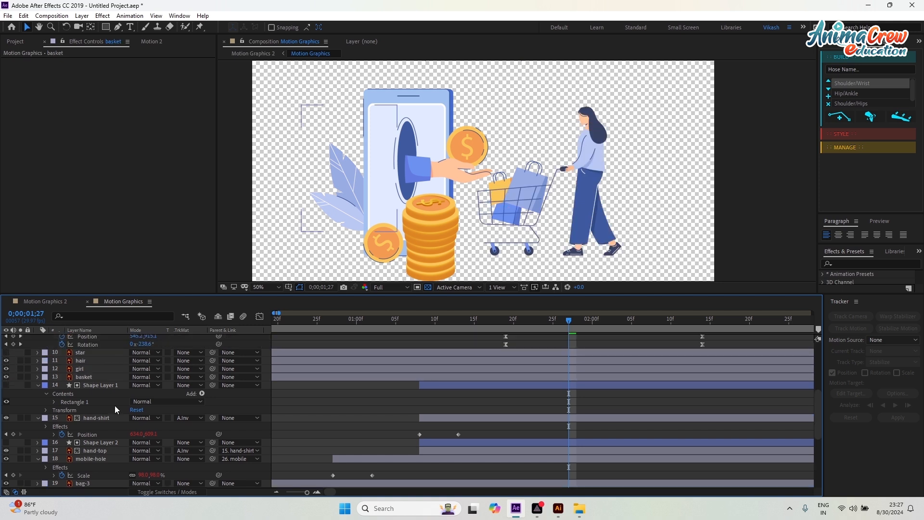
Parent the hair and basket layers to the girl layer.
left_click_drag(213, 360, 82, 370)
left_click(83, 369)
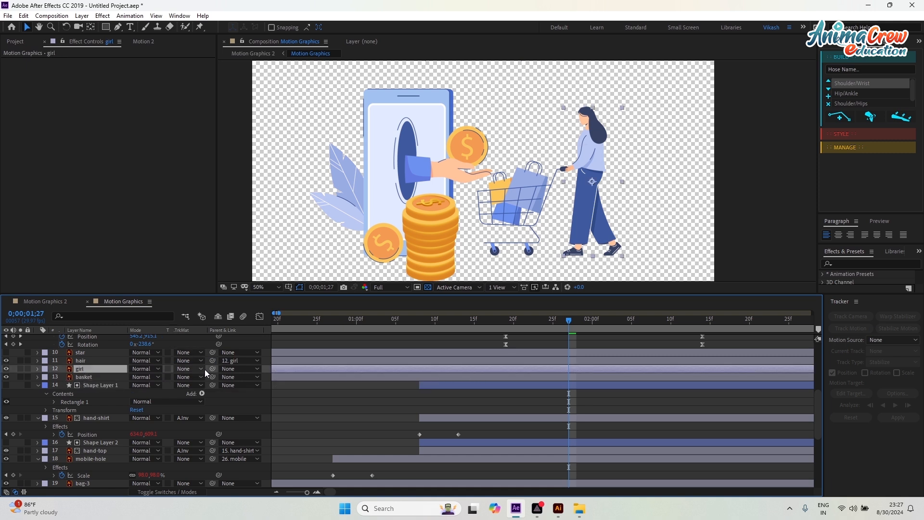
left_click(94, 377)
left_click_drag(212, 376, 78, 371)
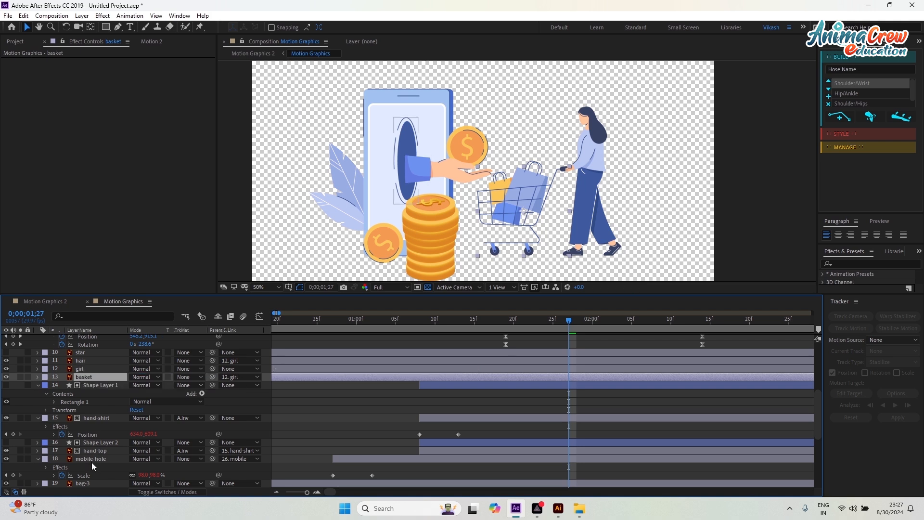
Parent the layers bag-1, bag-2 and bag-3 to the basket layer.
scroll(95, 470, "down", 1)
left_click(83, 459)
left_click(91, 476, "shift")
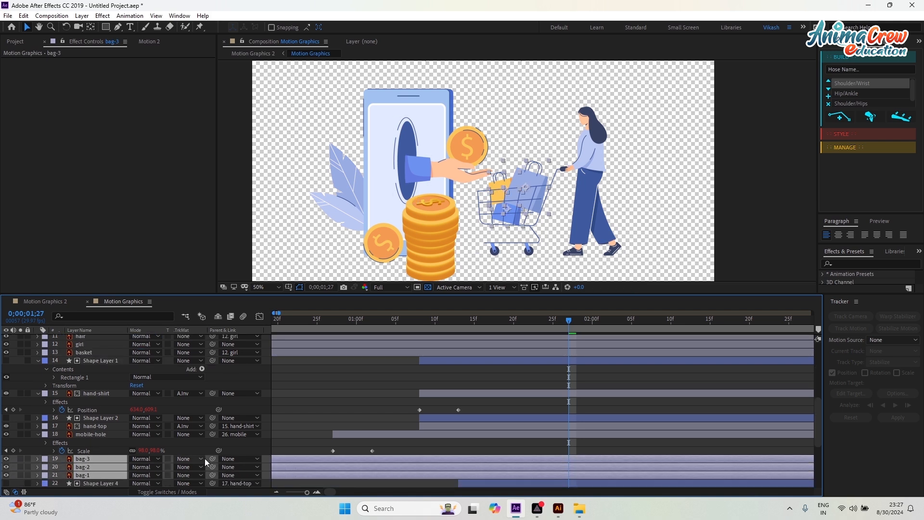
left_click_drag(212, 458, 90, 357)
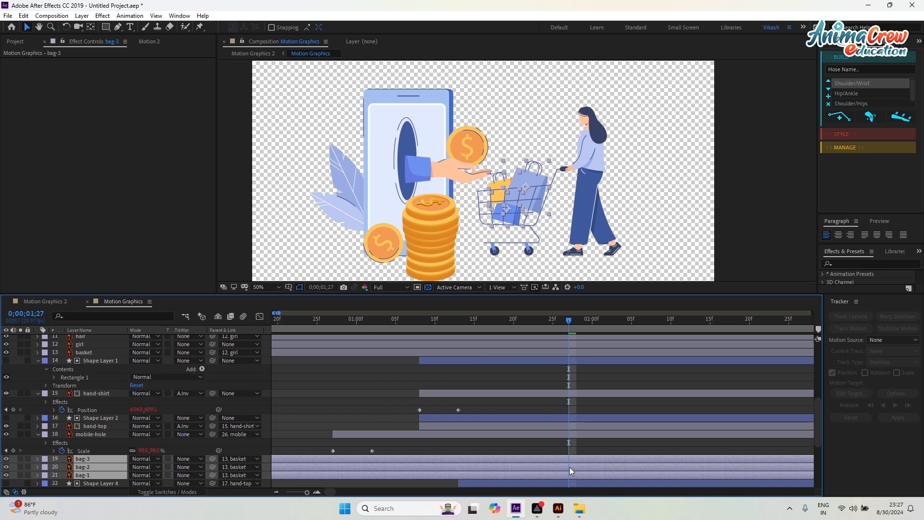
Trim the start of the hair, girl, basket and three bag layers to 0;00;01;27.
left_click(83, 352, "ctrl")
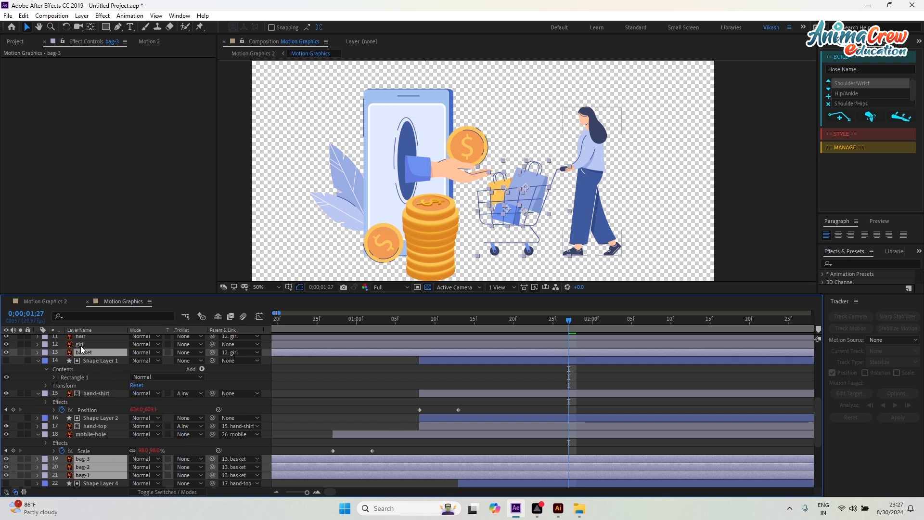
left_click(80, 344, "ctrl")
left_click(83, 336, "ctrl")
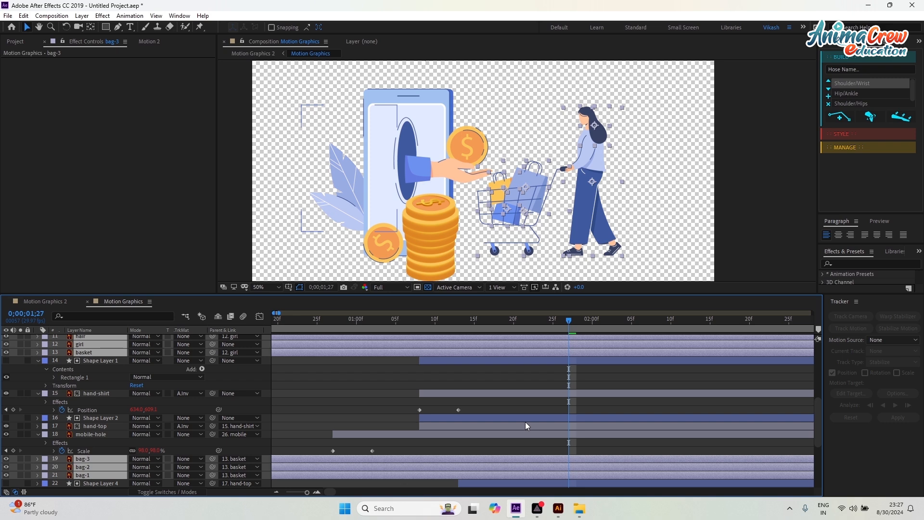
key("alt+[")
key("=")
key("=")
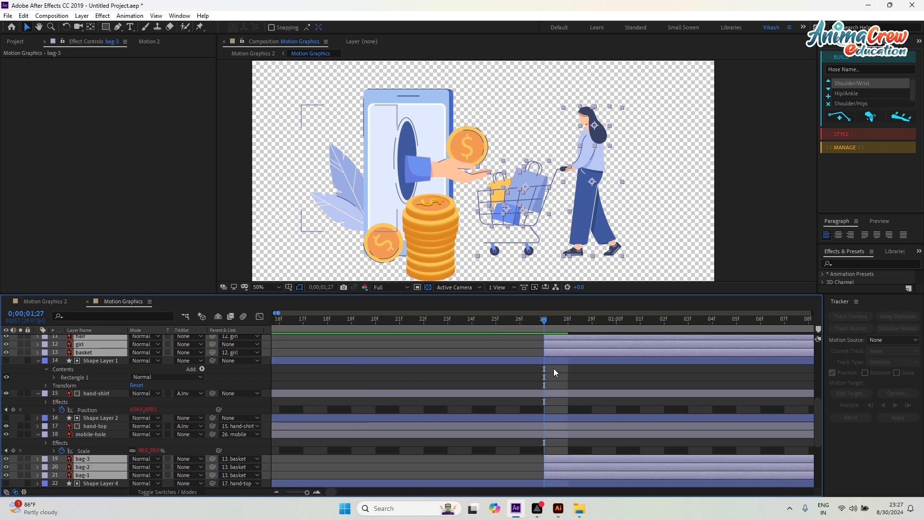
Add a Position keyframe to the girl layer at 0;00;01;27.
scroll(554, 372, "up", 3)
left_click(509, 367)
left_click(510, 368)
key("p")
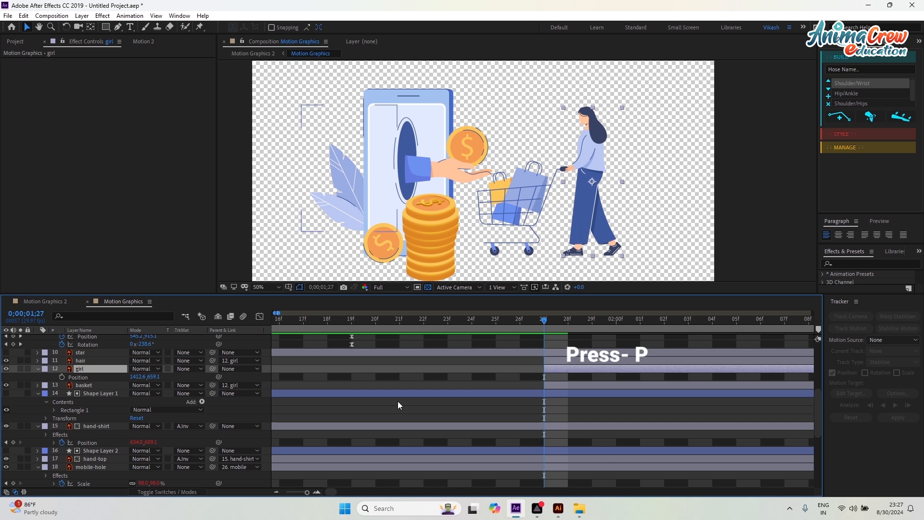
key("alt+shift+p")
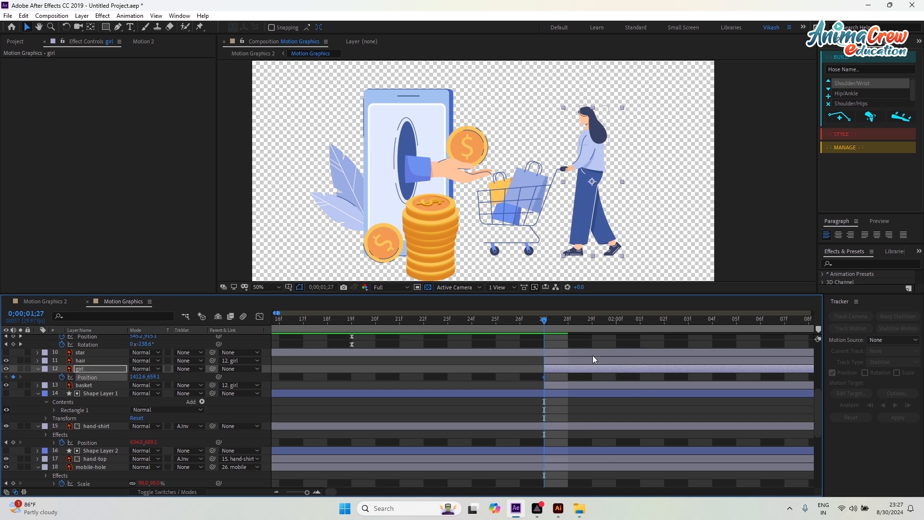
Keyframe the girl's current Position at 0;00;02;07, and at 0;00;01;27 move her beyond the canvas's right edge to about 2402.6, 659.1.
left_click_drag(548, 323, 688, 325)
left_click(784, 320)
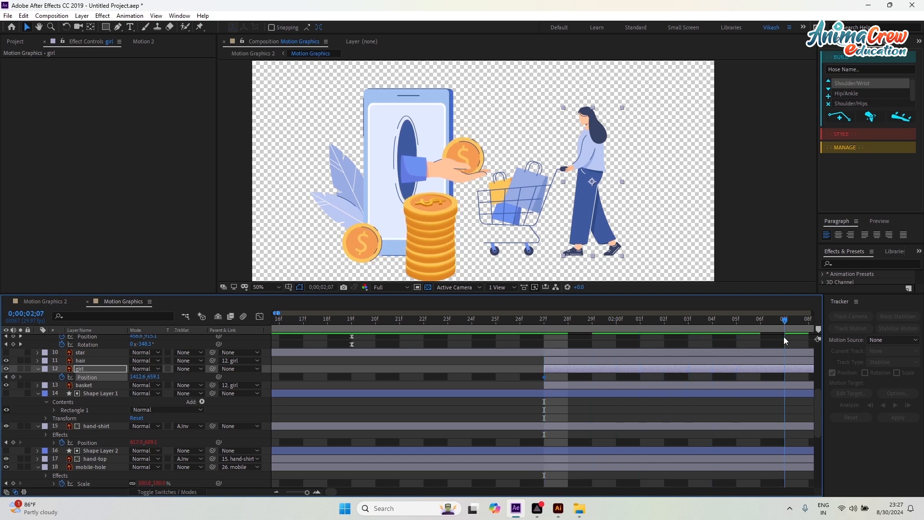
left_click(6, 377)
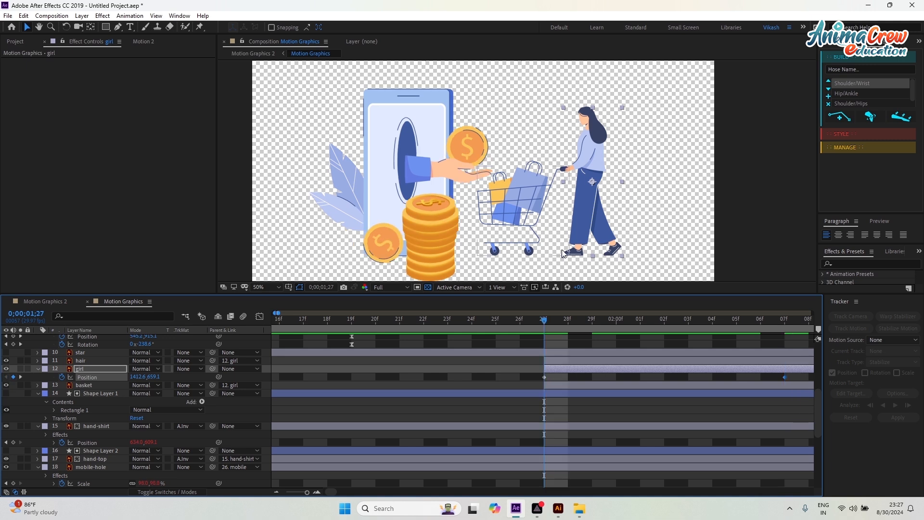
left_click_drag(602, 233, 827, 223)
Play back the girl and shopping cart sliding into the scene to check the movement.
scroll(394, 380, "down", 2)
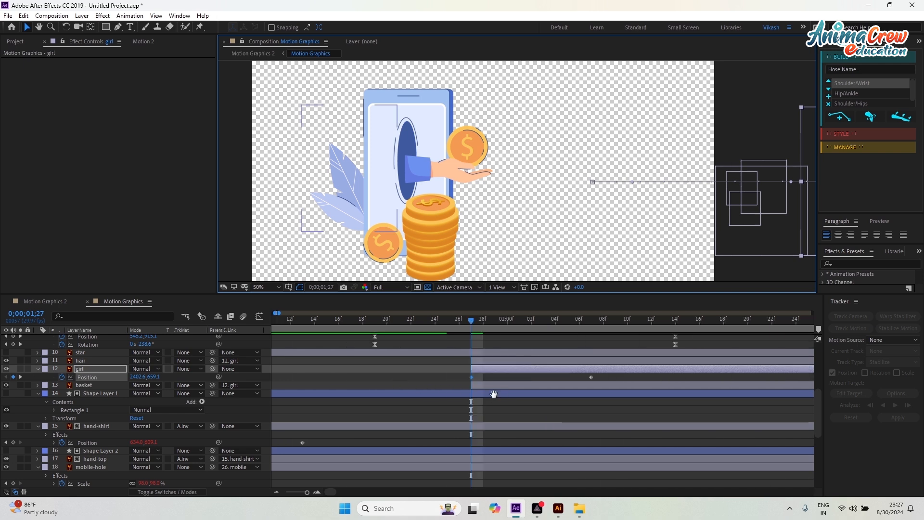
key("space")
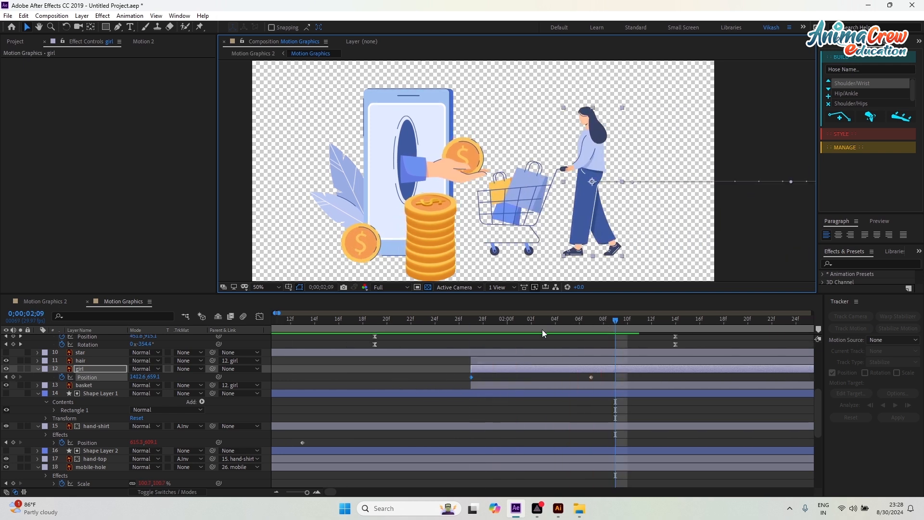
left_click(461, 339)
key("space")
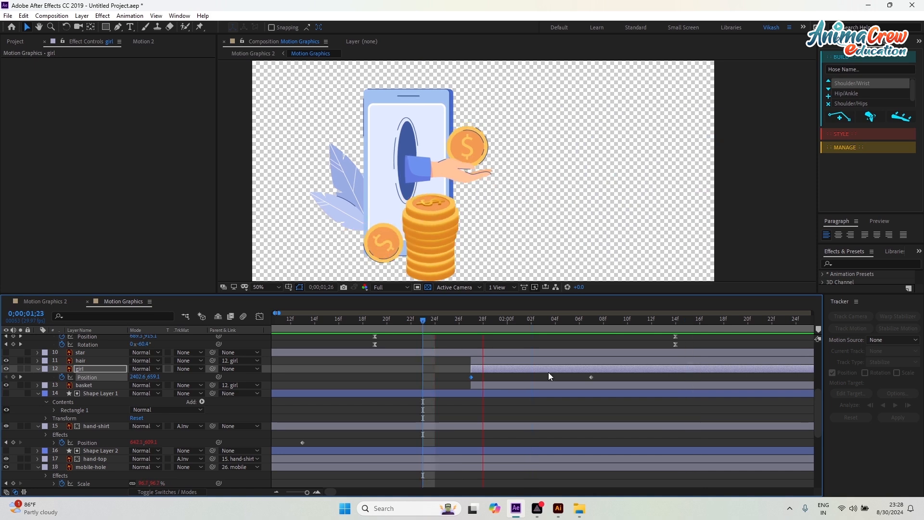
key("space")
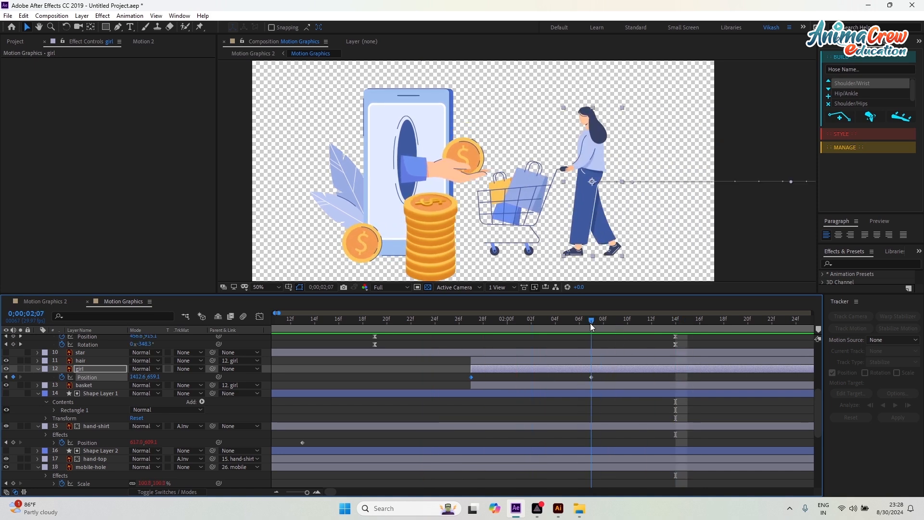
Easy Ease both of the girl's Position keyframes and stretch the ending keyframe's incoming speed influence to 100%.
left_click_drag(606, 380, 454, 386)
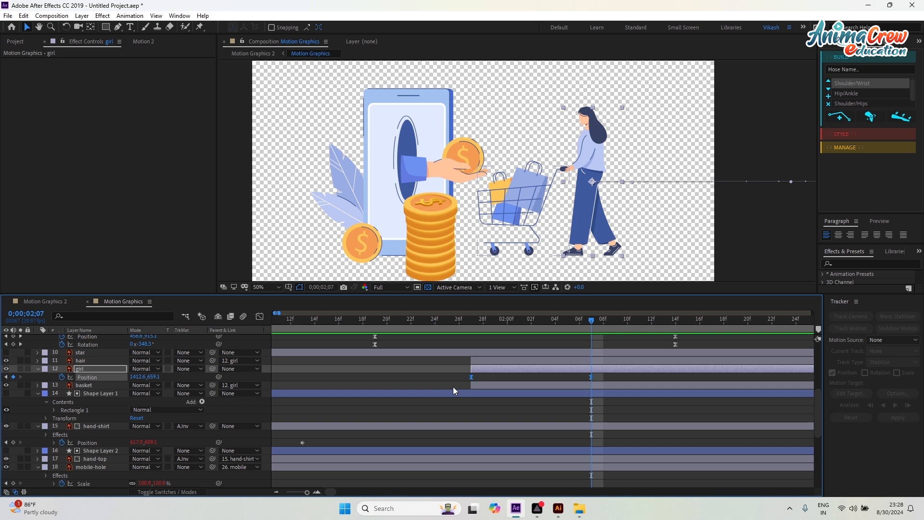
key("F9")
left_click(262, 320)
left_click(591, 463)
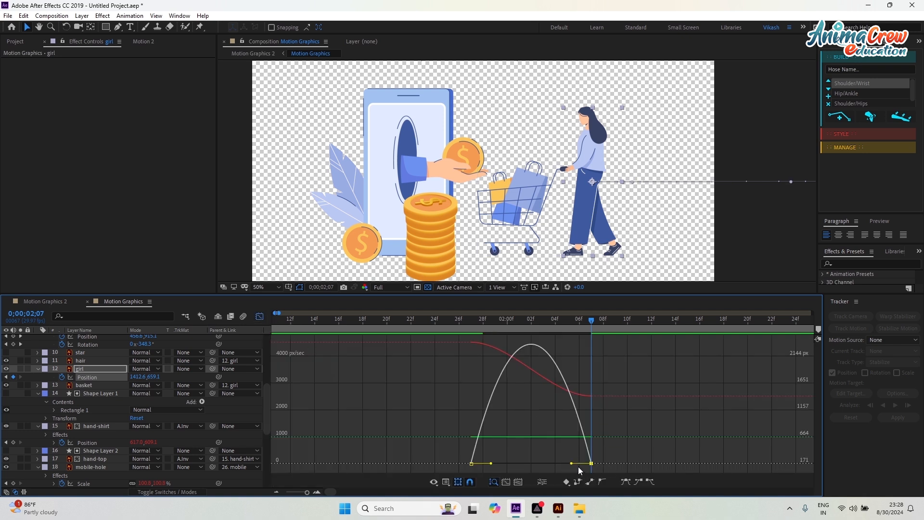
left_click_drag(572, 463, 531, 463)
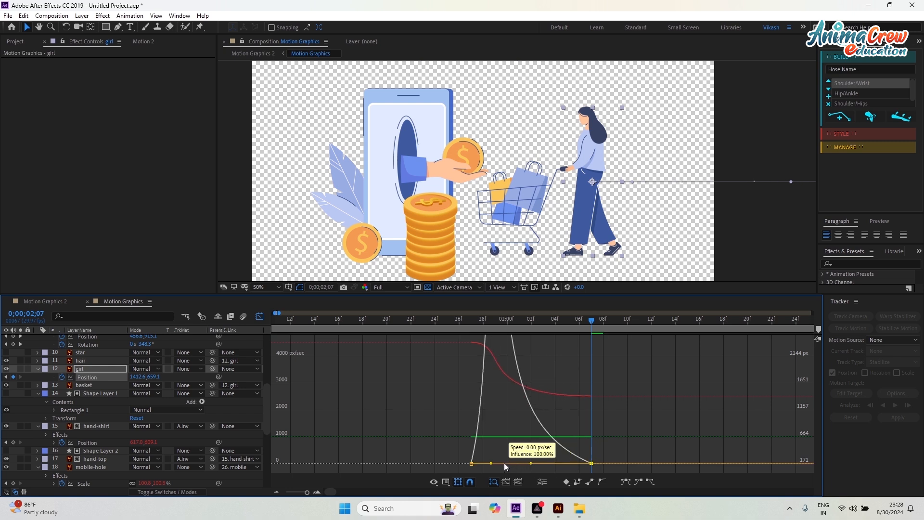
left_click(259, 317)
Replay the girl's eased entrance to check its timing, ending at 0;00;02;07.
left_click_drag(591, 319, 459, 332)
key("space")
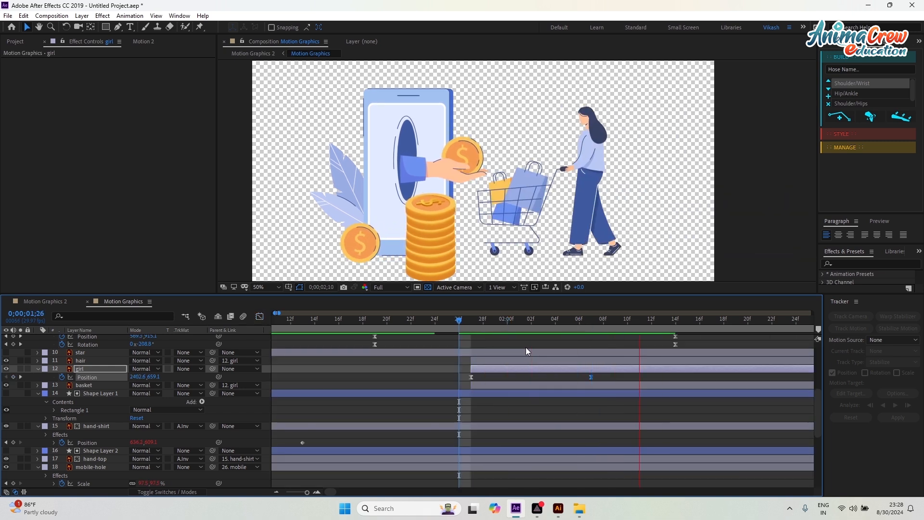
key("space")
left_click_drag(590, 329, 436, 338)
key("space")
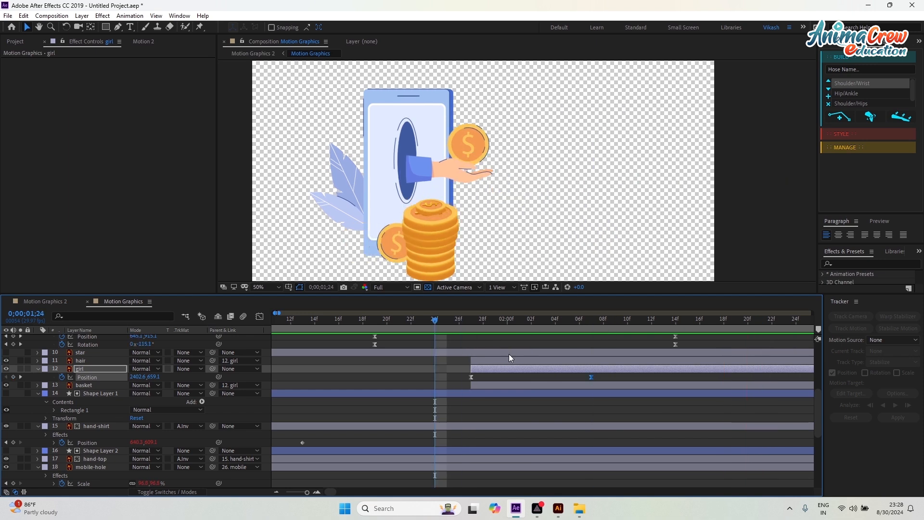
left_click_drag(642, 321, 589, 325)
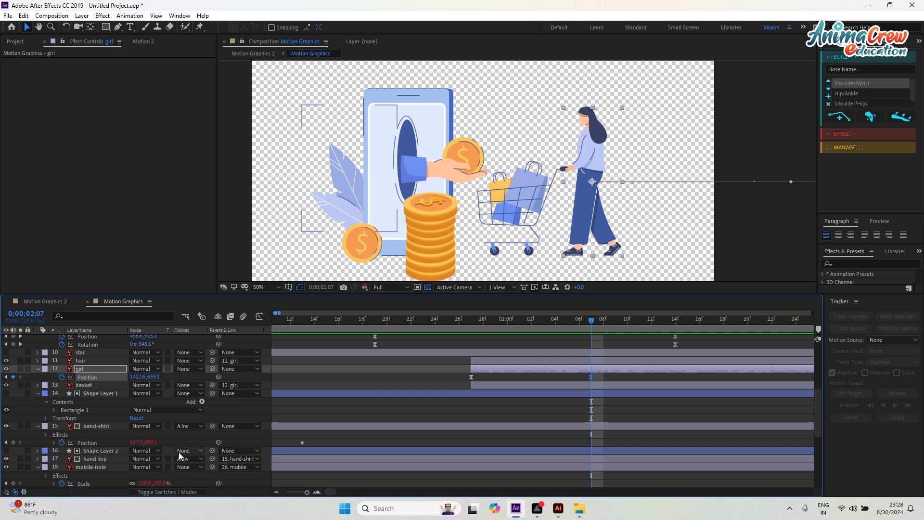
Enable motion blur for the girl layer and the composition, and preview the blurred entrance around 0;00;02;02.
left_click(156, 493)
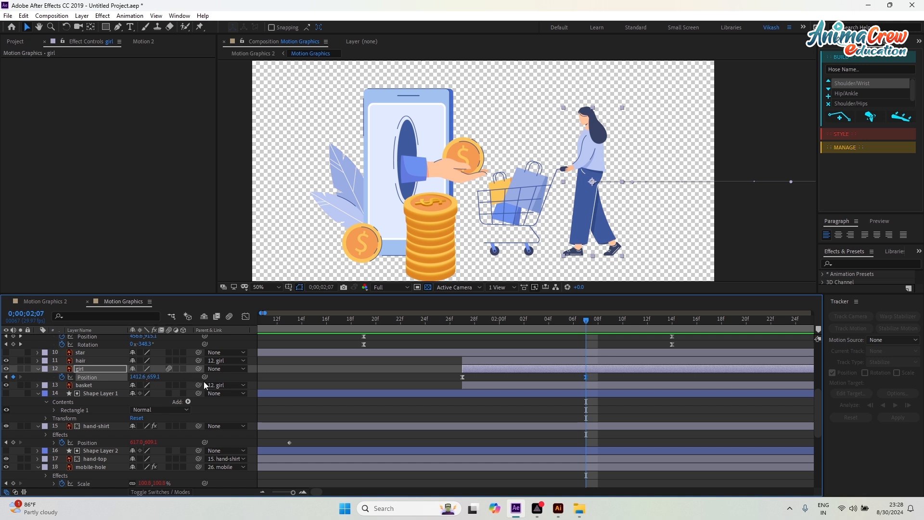
left_click(229, 316)
left_click_drag(579, 322, 450, 331)
key("space")
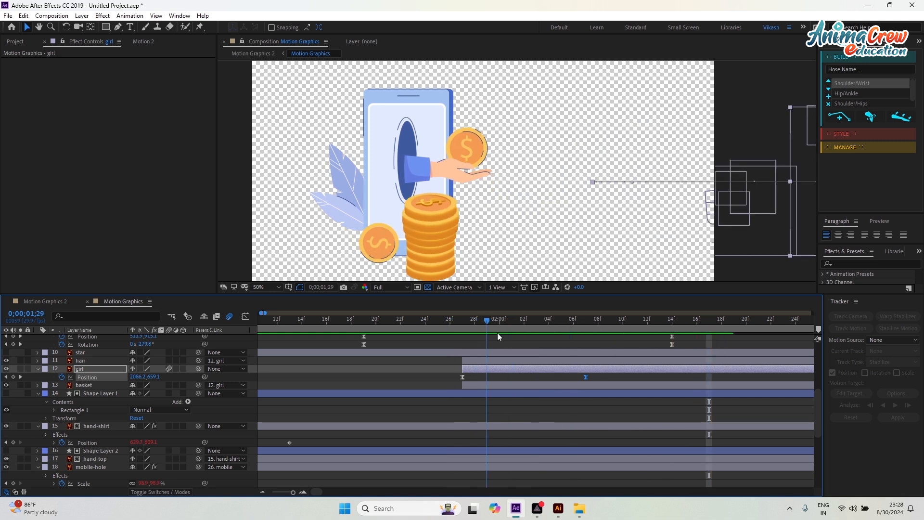
left_click_drag(495, 336, 519, 337)
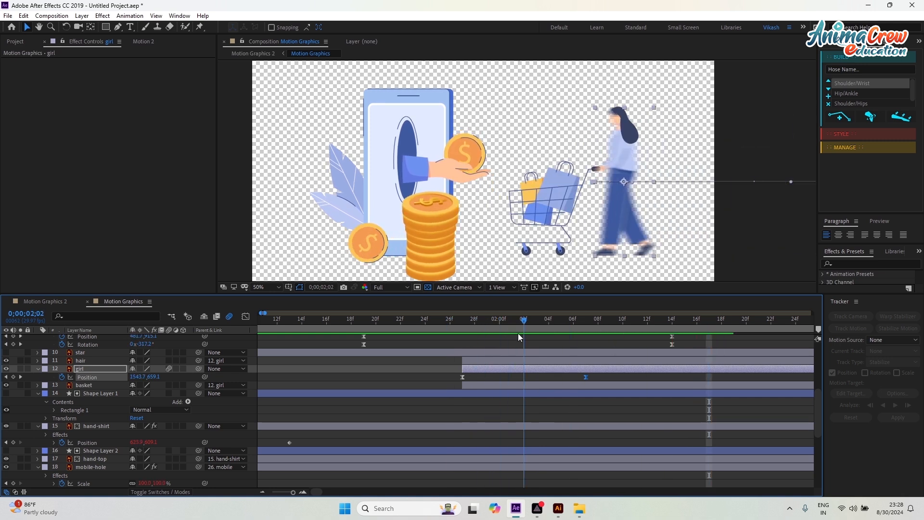
Enable motion blur on bag-1, bag-2, bag-3 and basket, and play back the cart's entrance.
left_click(534, 210)
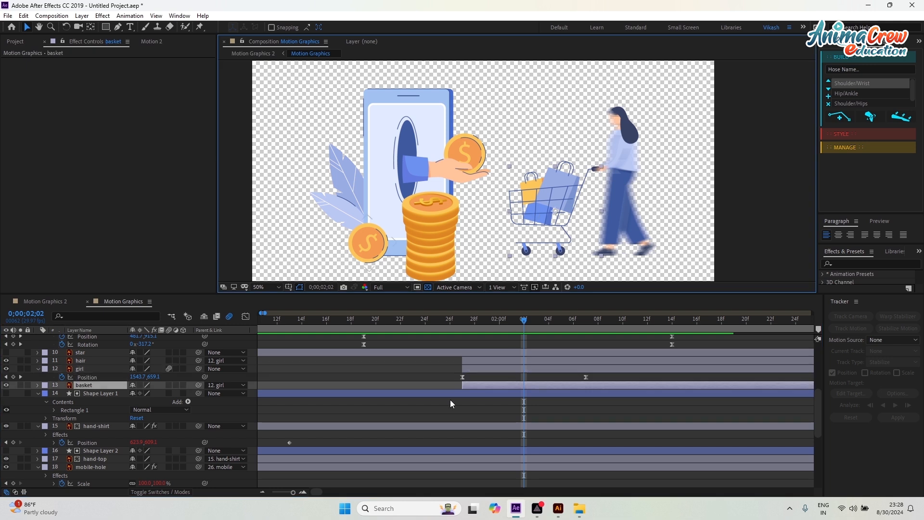
scroll(385, 435, "down", 3)
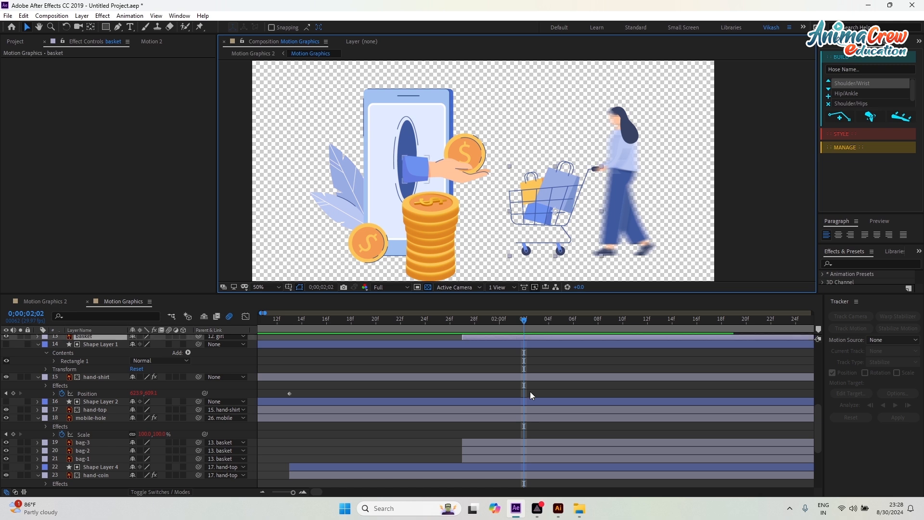
left_click(482, 443)
left_click(42, 458, "shift")
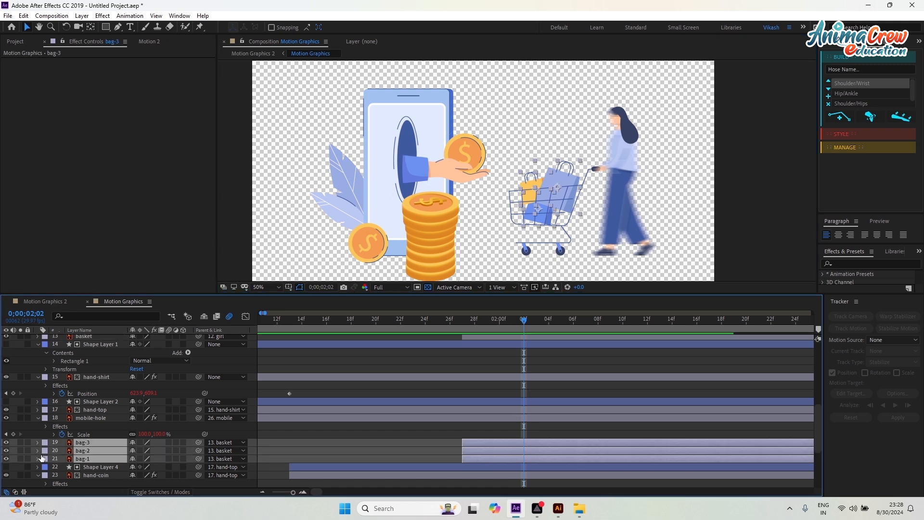
left_click(170, 460)
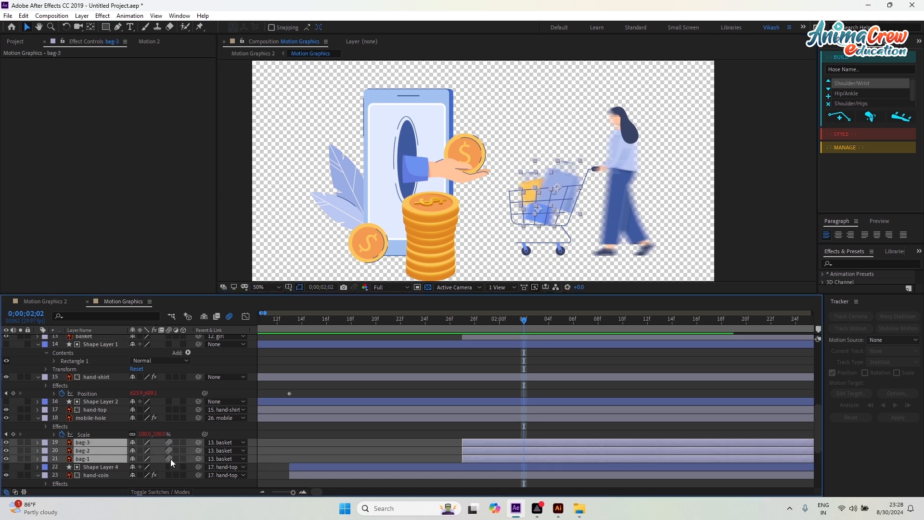
left_click(98, 336)
scroll(145, 356, "up", 2)
left_click(168, 360)
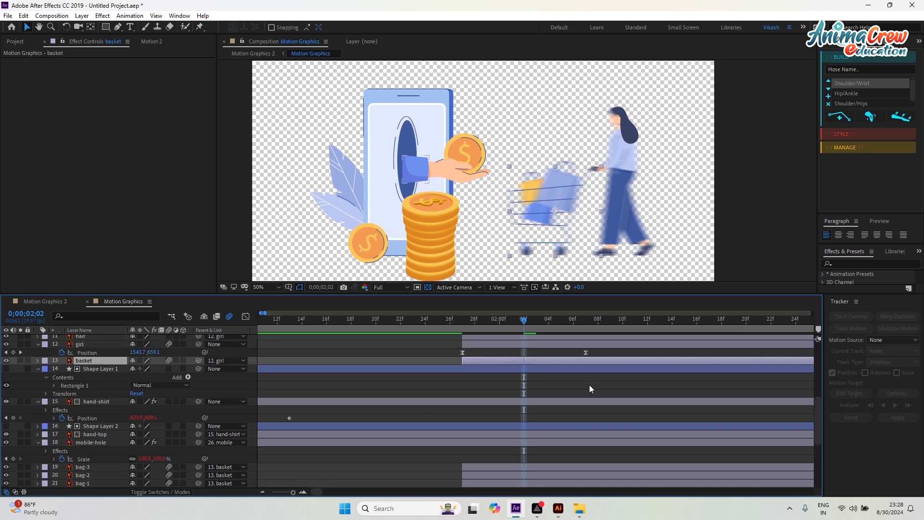
left_click(448, 327)
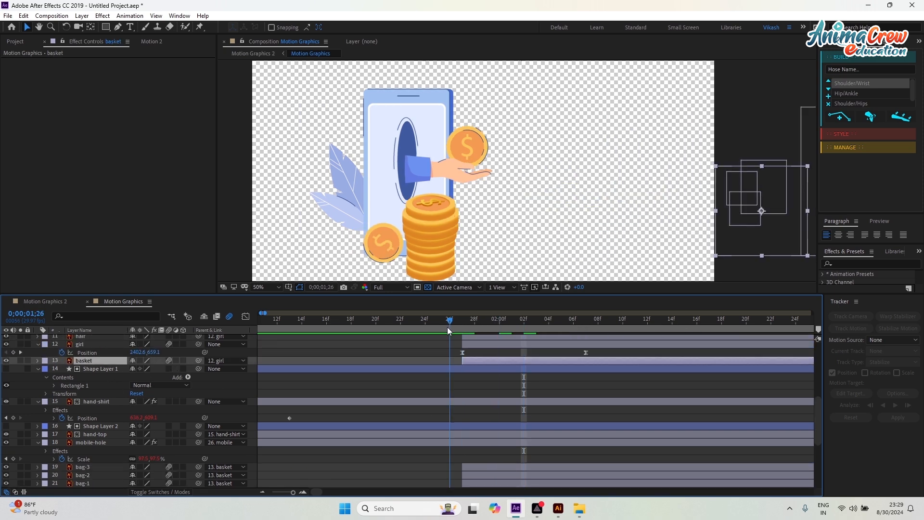
key("space")
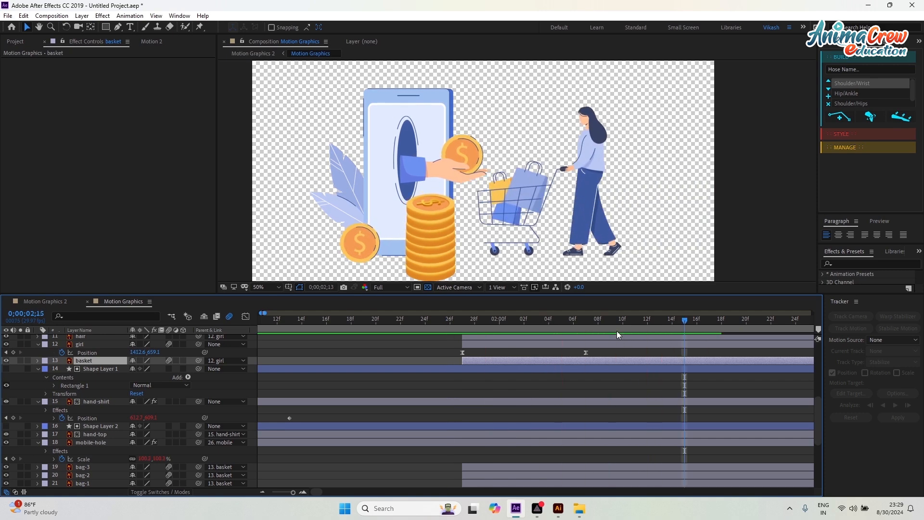
Shift the girl's ending position at 0;00;02;07 away from the phone to about 1462.6, 659.1 and replay the cart's entrance.
left_click_drag(454, 333, 426, 335)
key("space")
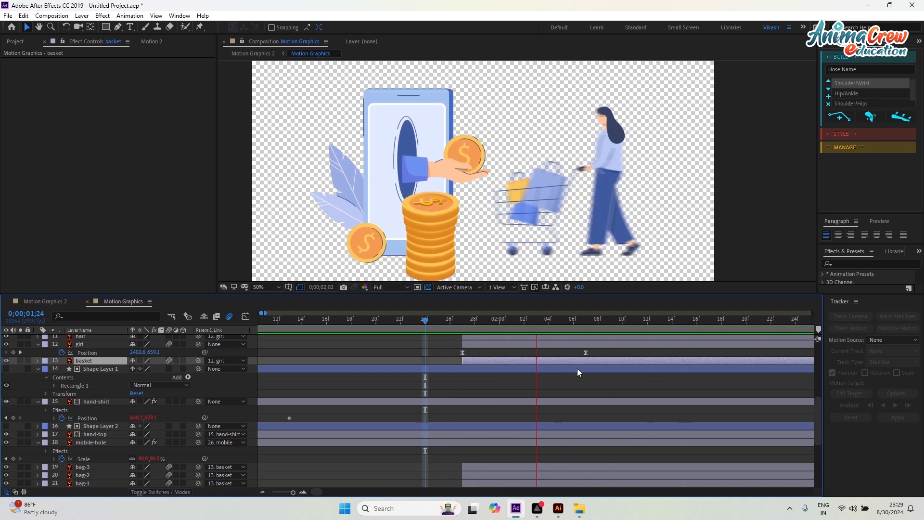
left_click_drag(600, 322, 586, 321)
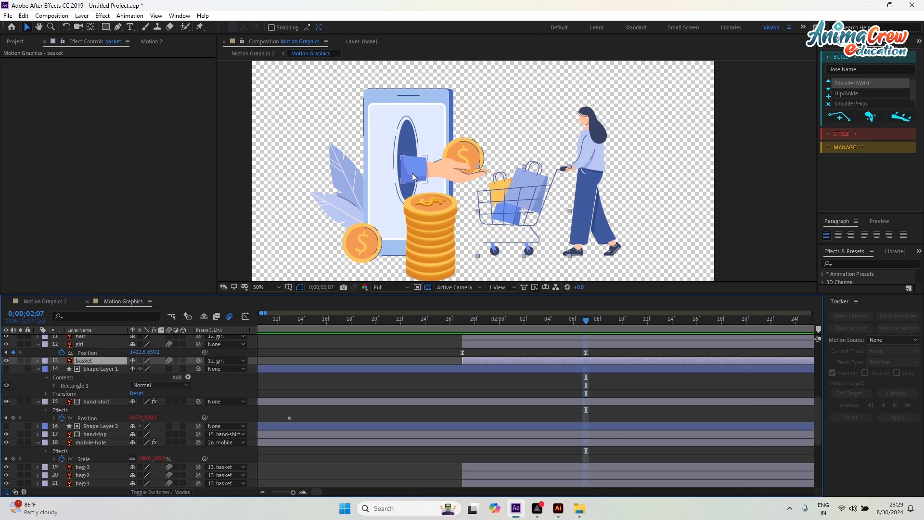
left_click(602, 344)
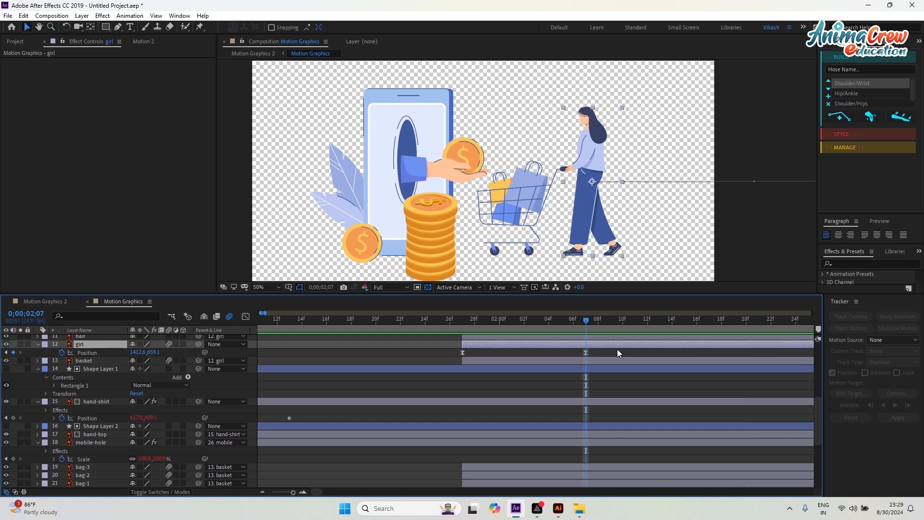
left_click_drag(591, 235, 602, 235)
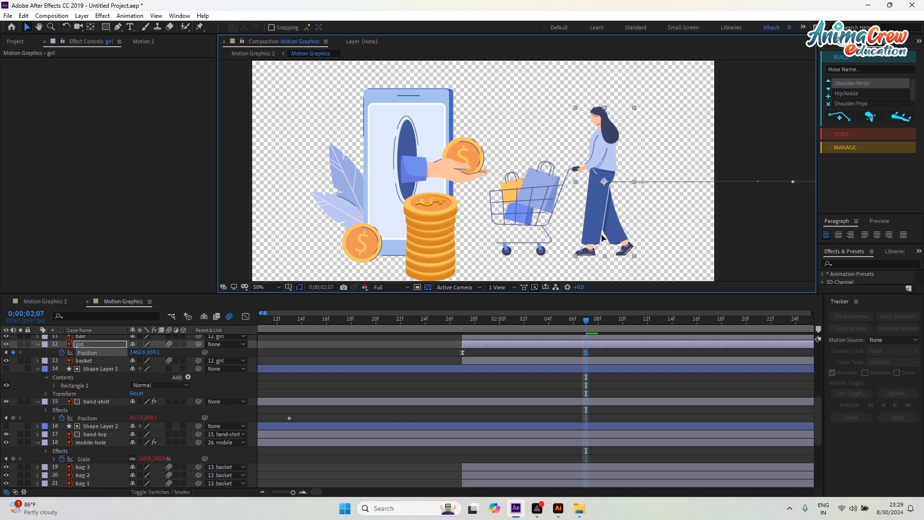
left_click(454, 325)
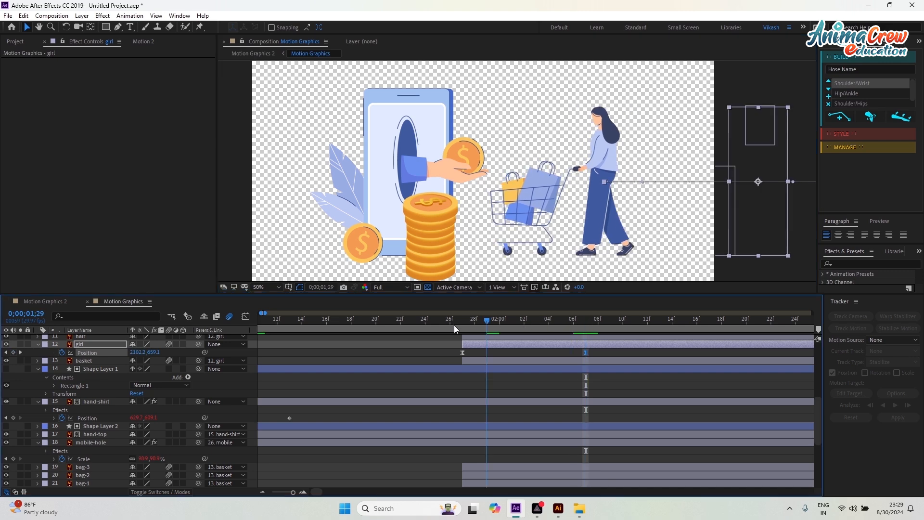
key("space")
key("space")
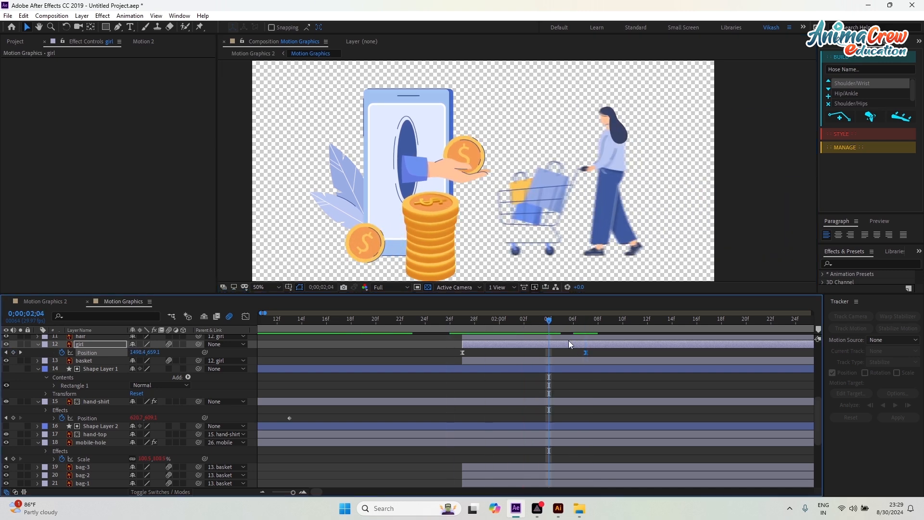
Keyframe the hand-shirt layer's Rotation from 0° at 0;00;02;07 to 9° at 0;00;02;12 and scrub through the tilt.
left_click(587, 317)
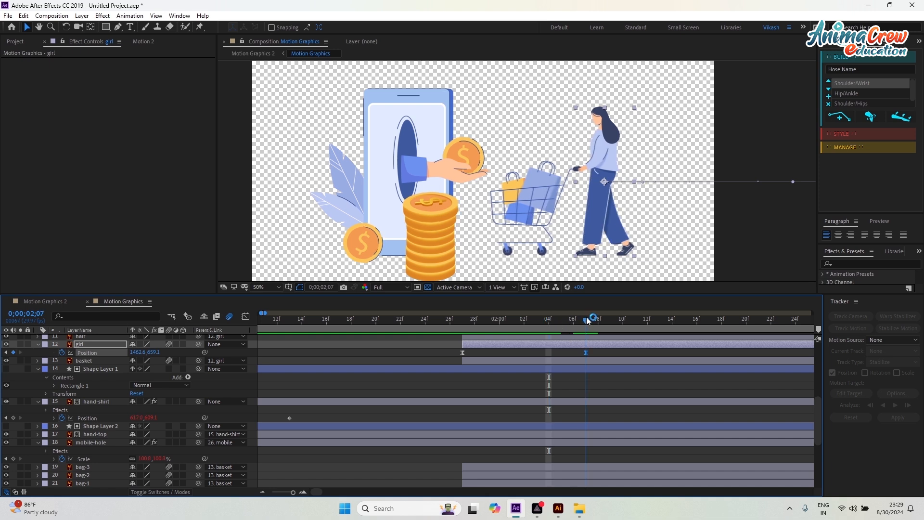
left_click(600, 348)
left_click(415, 169)
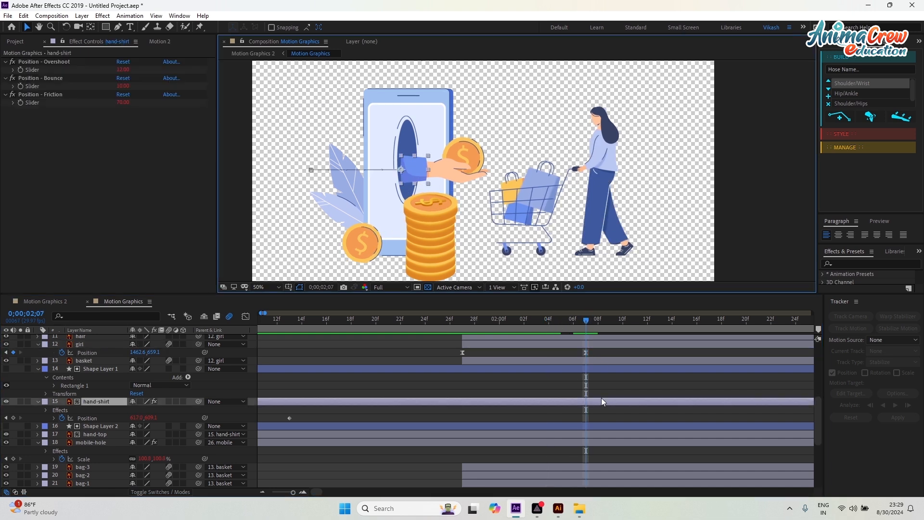
key("shift+r")
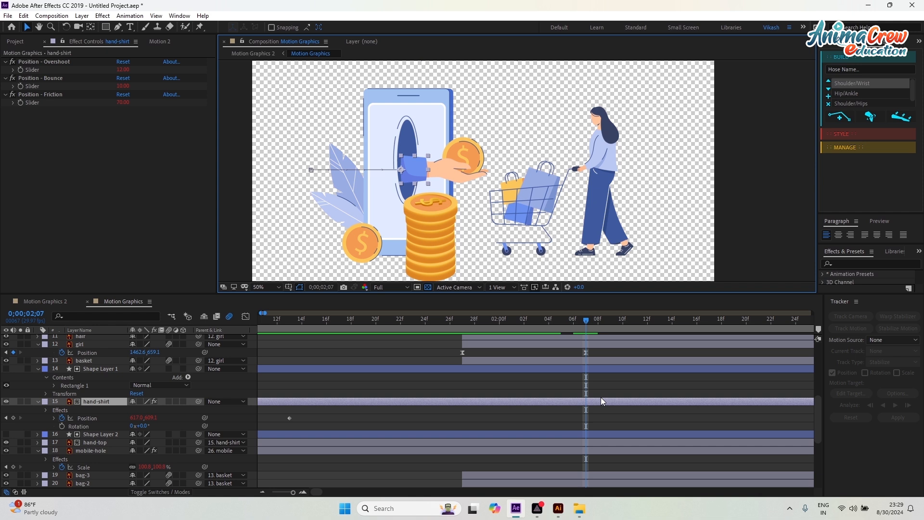
left_click(61, 426)
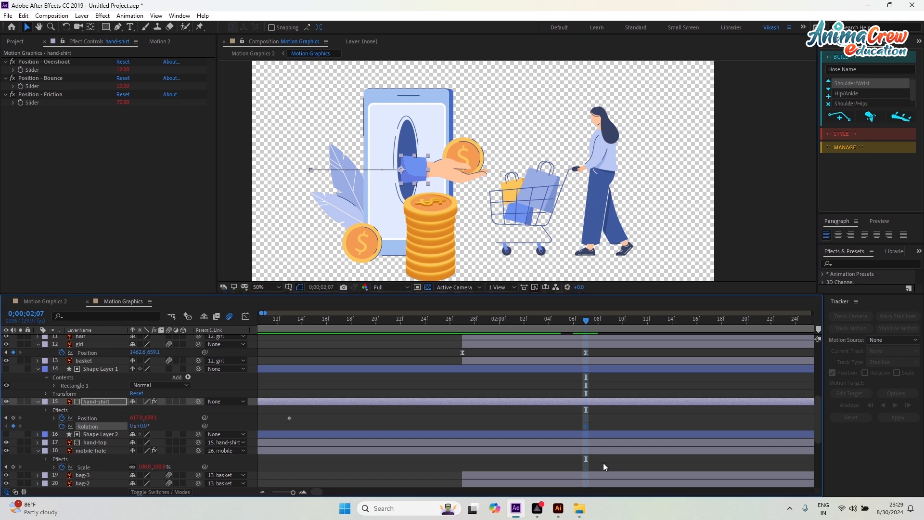
scroll(591, 394, "up", 2)
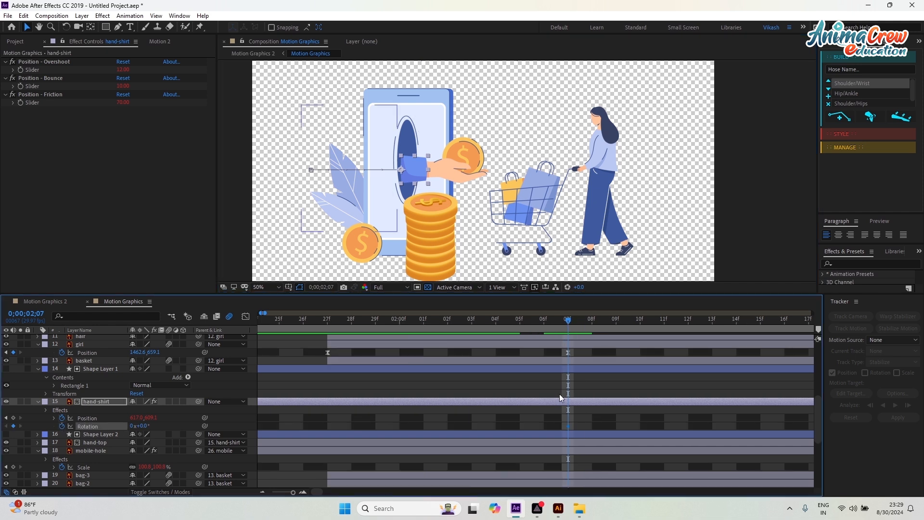
left_click_drag(587, 327, 682, 331)
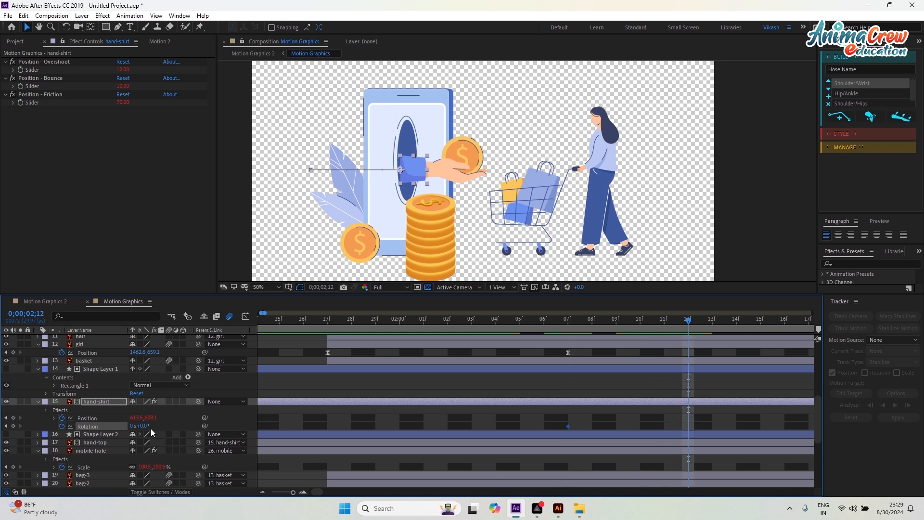
left_click_drag(142, 426, 146, 425)
left_click_drag(678, 323, 682, 353)
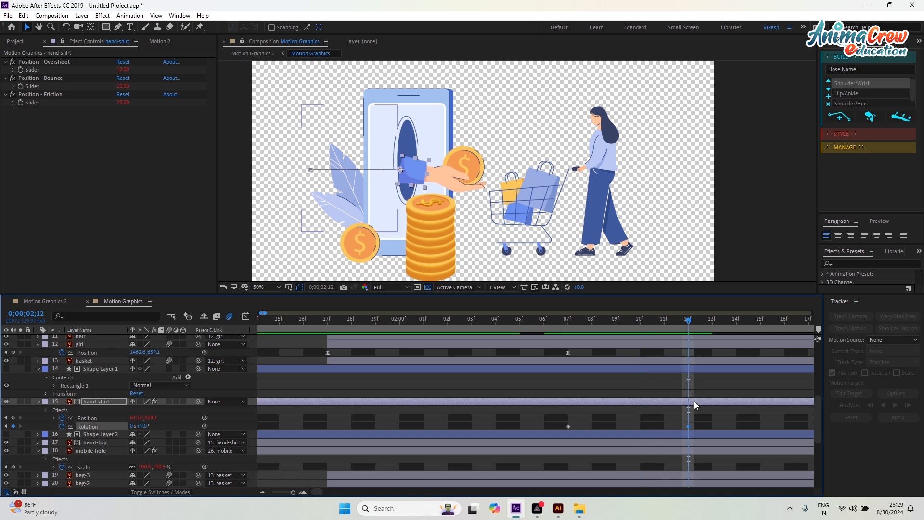
Add a Position keyframe to hand-coin at 0;00;02;12 and move the coin over the basket's yellow bag at 0;00;02;17.
left_click(463, 161)
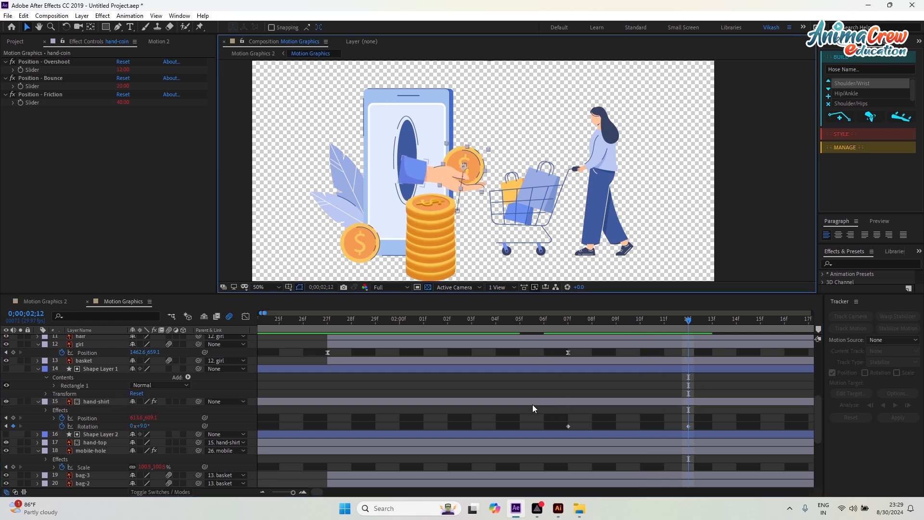
scroll(525, 401, "down", 2)
scroll(624, 448, "down", 3)
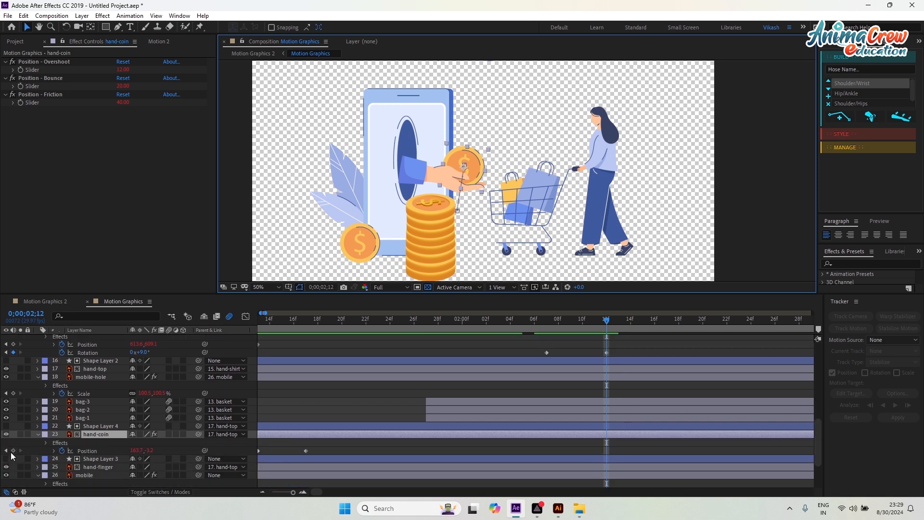
left_click(13, 450)
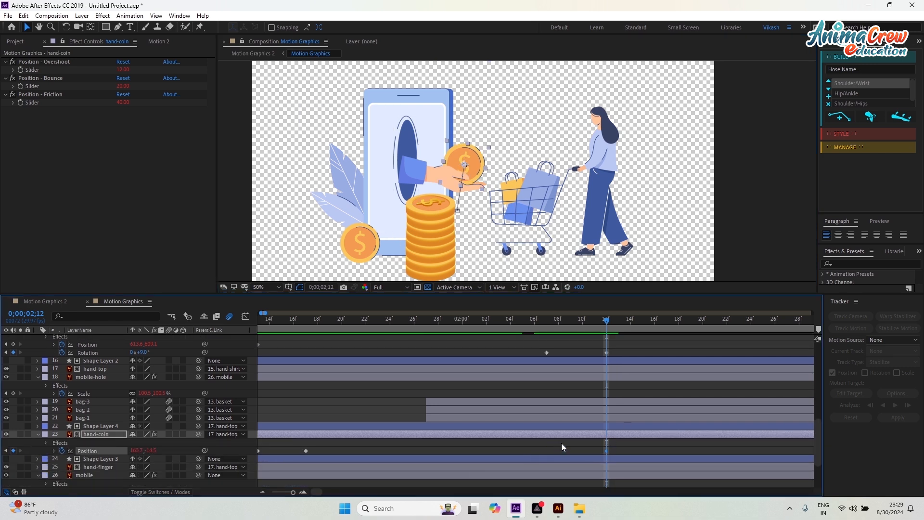
scroll(626, 414, "up", 2)
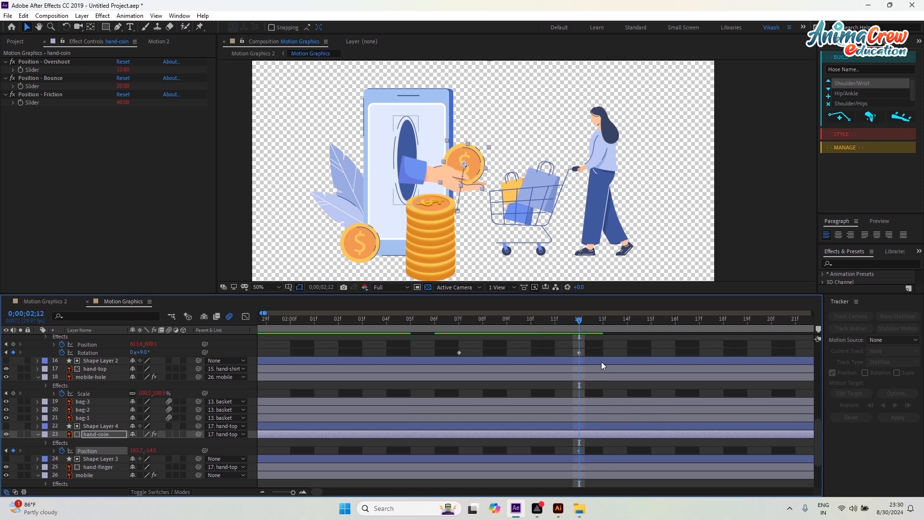
left_click_drag(587, 324, 693, 338)
left_click_drag(480, 170, 514, 181)
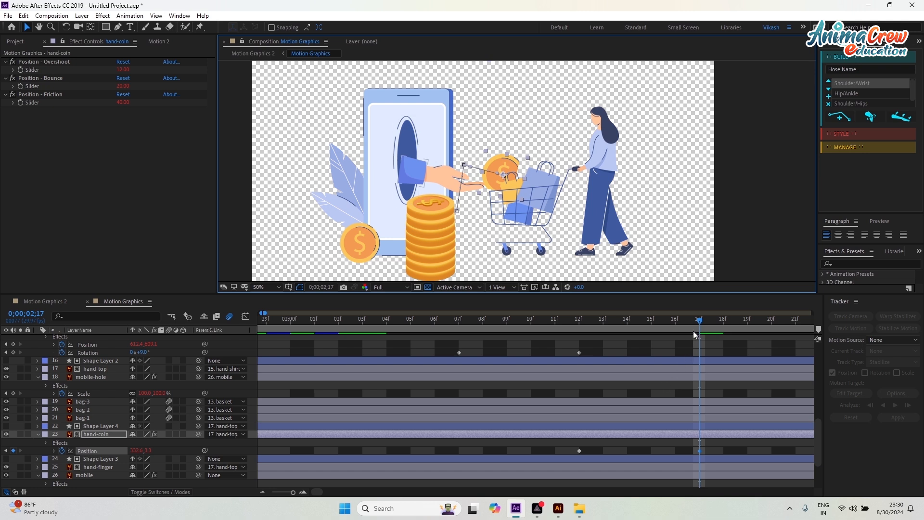
Split hand-coin and its Shape Layer 4 matte at 0;00;02;12 and delete the split-off matte, Shape Layer 5.
left_click_drag(663, 323, 584, 336)
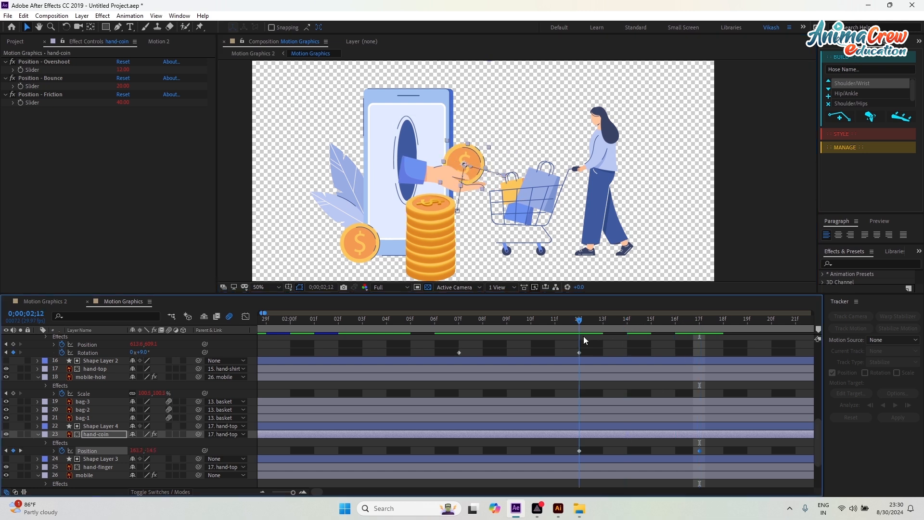
left_click(584, 427)
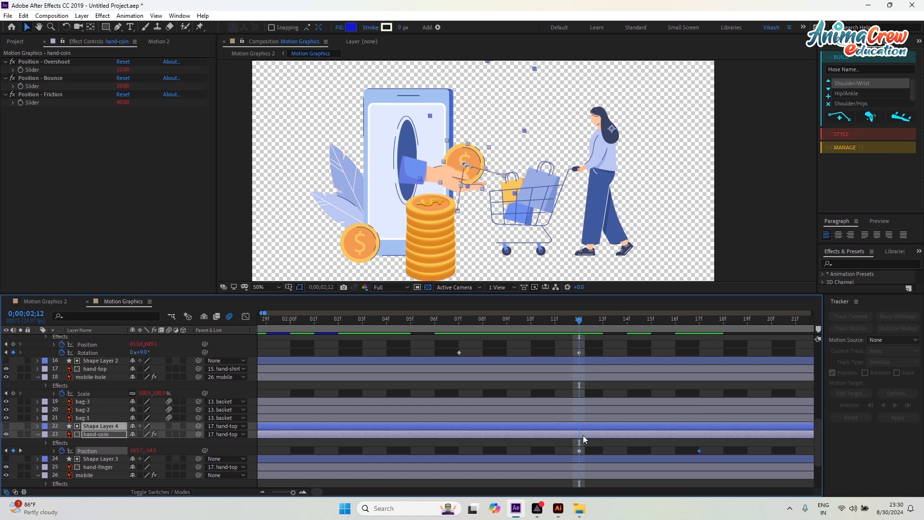
key("ctrl+shift+d")
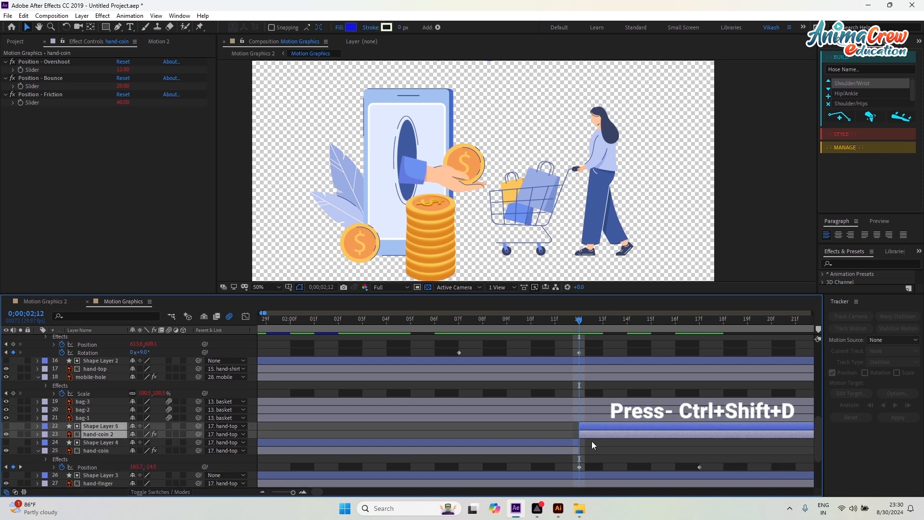
left_click(591, 426)
key("Delete")
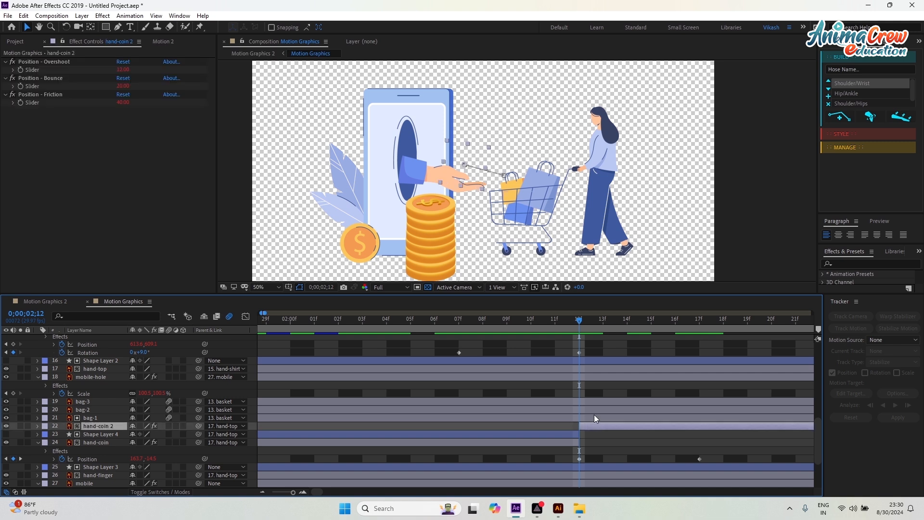
Show Position and Rotation on hand-coin 2 and add a 0° Rotation keyframe at 0;00;02;12.
key("r")
key("p")
key("shift+r")
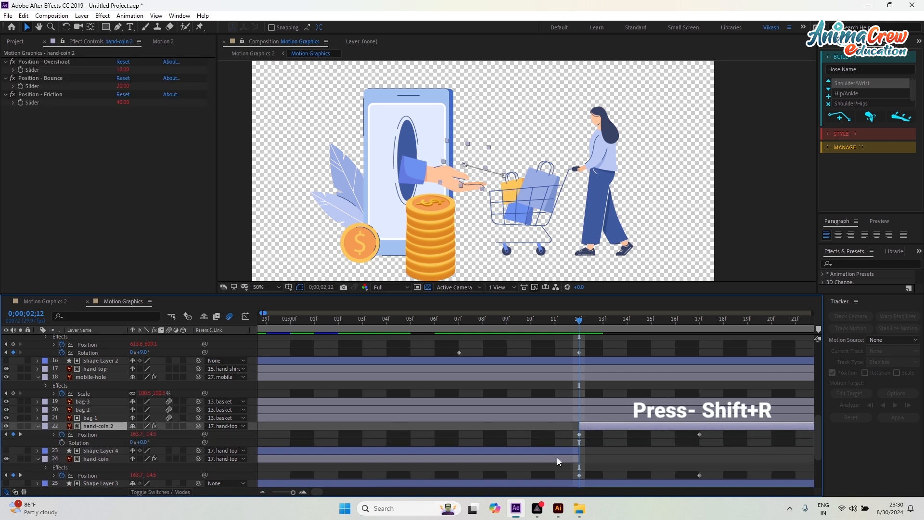
left_click(64, 441)
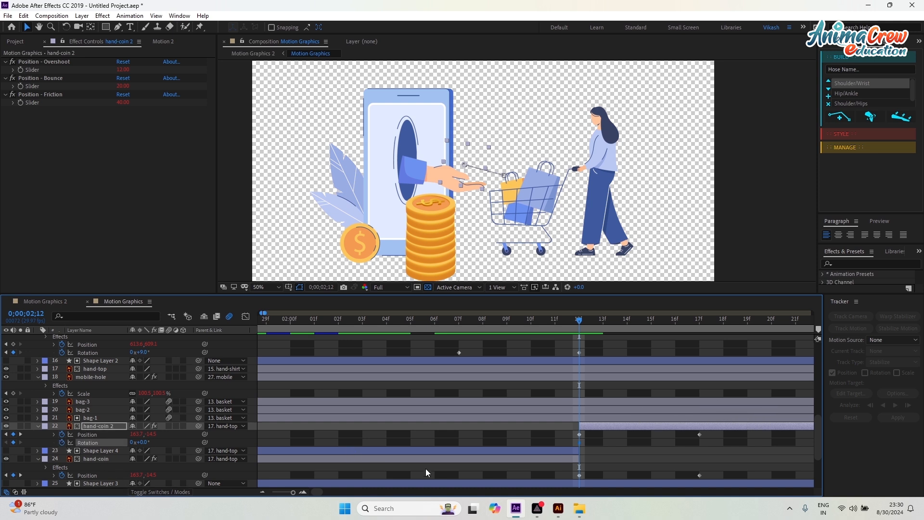
Go to 0;00;02;17 and set the track matte of hand-coin 2 to No Track Matte.
left_click_drag(608, 322, 695, 331)
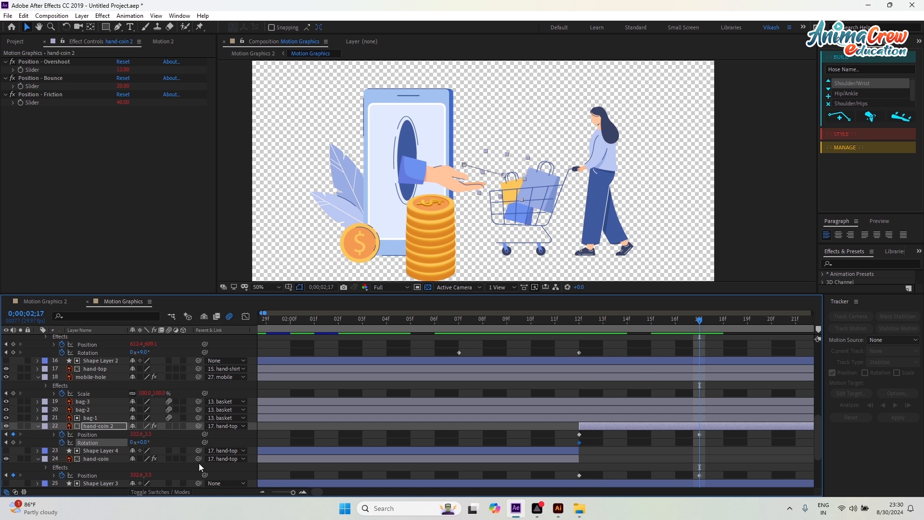
left_click(175, 495)
left_click(187, 426)
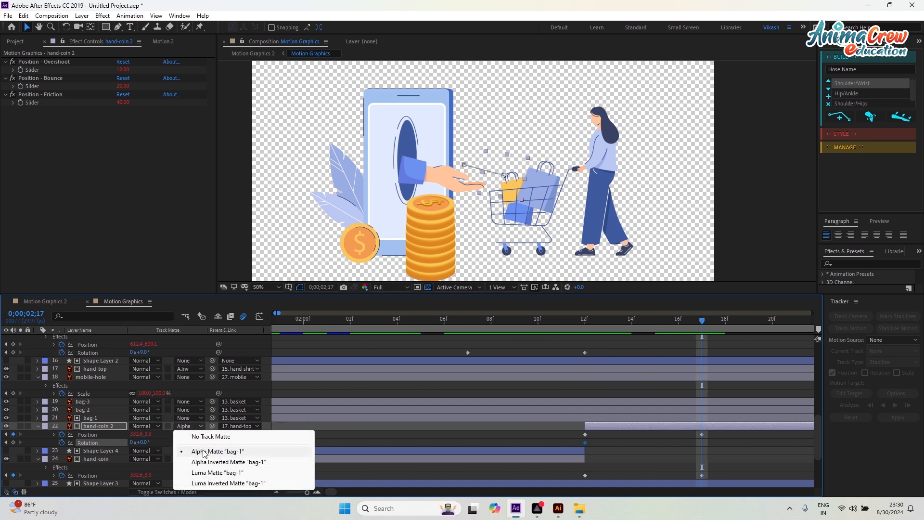
left_click(208, 437)
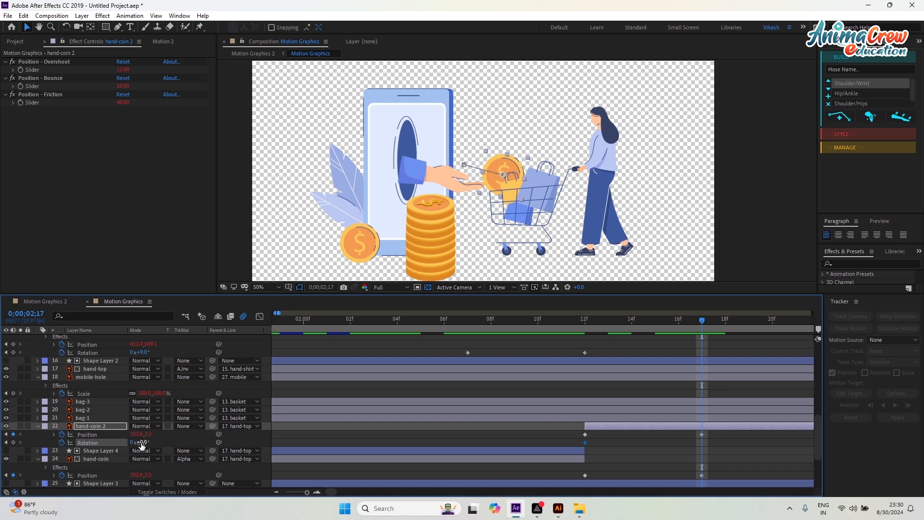
Set the Rotation of hand-coin 2 to 239° at 0;00;02;17 and preview the coin's spin.
left_click_drag(142, 442, 246, 433)
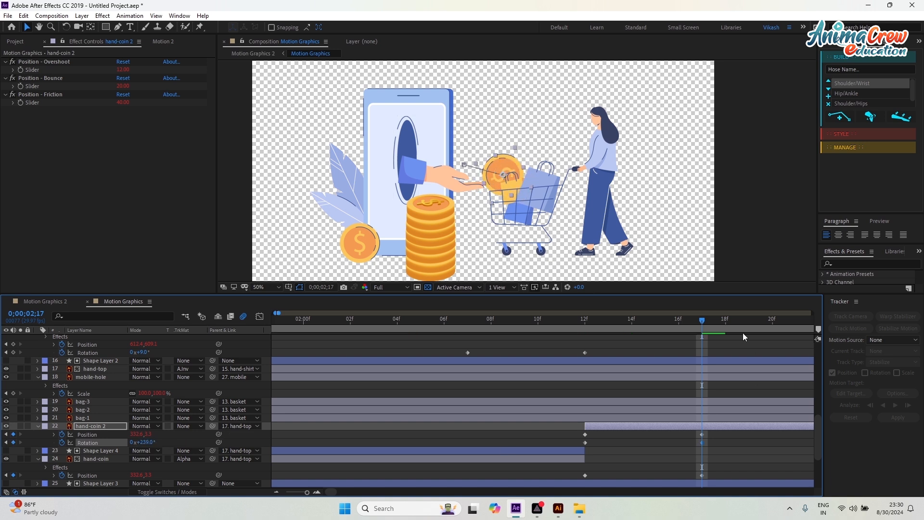
left_click_drag(702, 325, 597, 330)
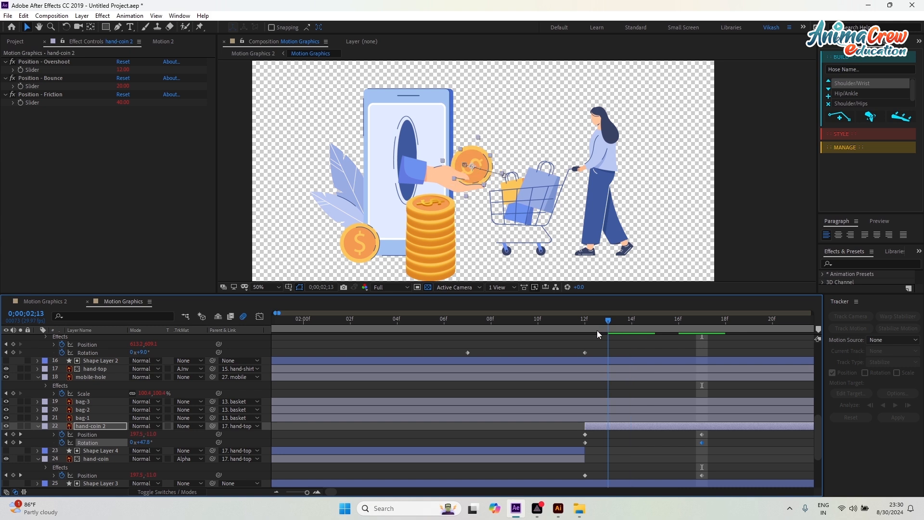
key("space")
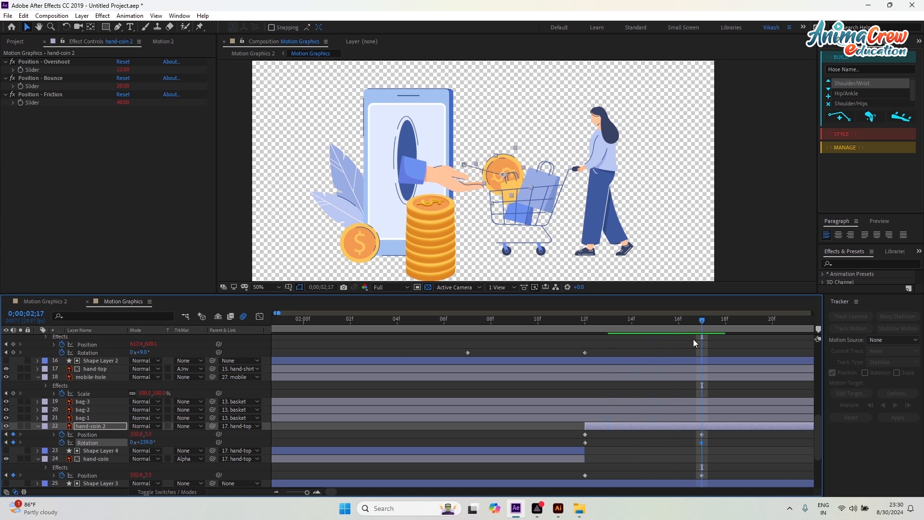
Keyframe the Scale of hand-coin 2 from 100% at 0;00;02;12 to 84% at 0;00;02;17 and scrub through the shrinking coin.
left_click_drag(602, 339, 592, 340)
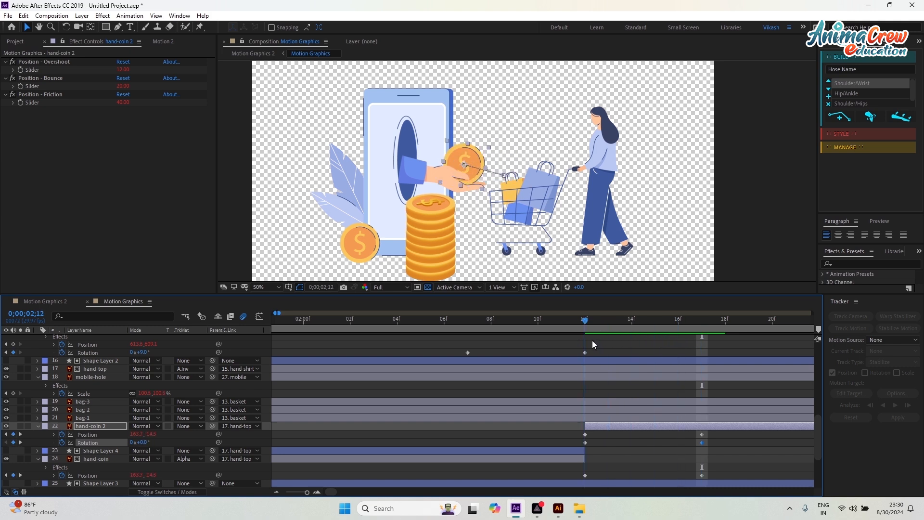
left_click(598, 426)
key("shift+s")
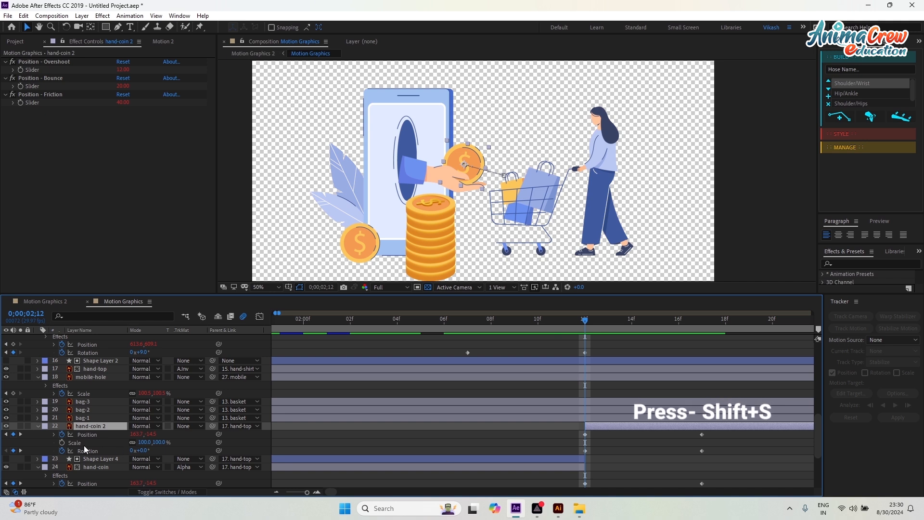
left_click(62, 443)
left_click_drag(590, 319, 701, 330)
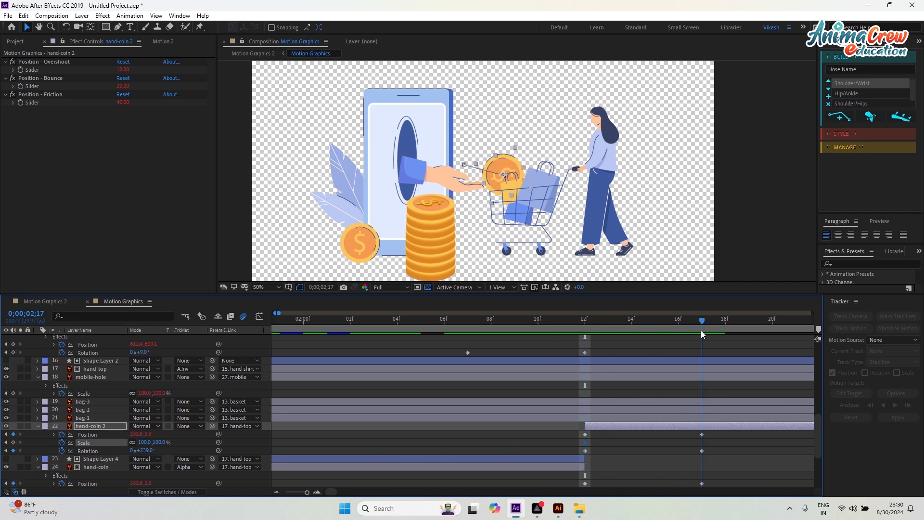
left_click_drag(144, 442, 132, 439)
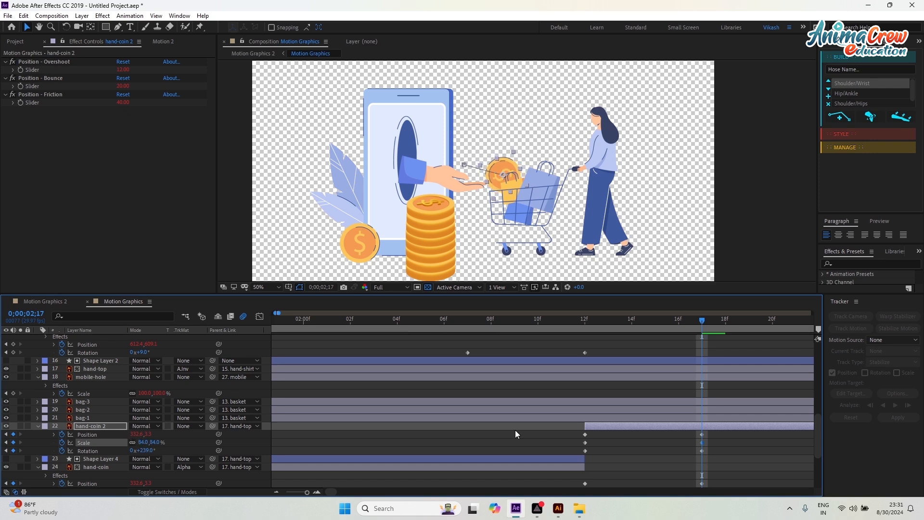
left_click_drag(639, 330, 697, 359)
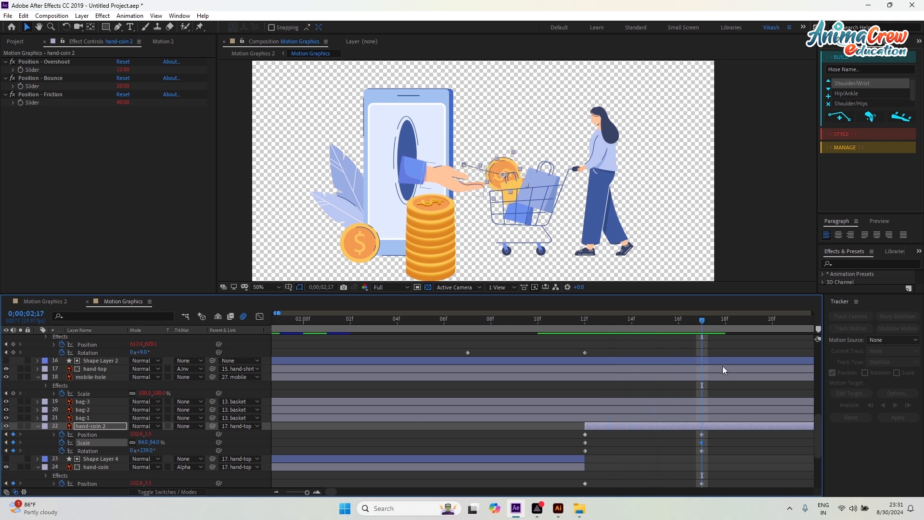
Move the hand-coin 2 layer directly above bag-3 in the layer stack.
left_click(622, 438)
left_click(612, 426)
left_click_drag(105, 427, 100, 392)
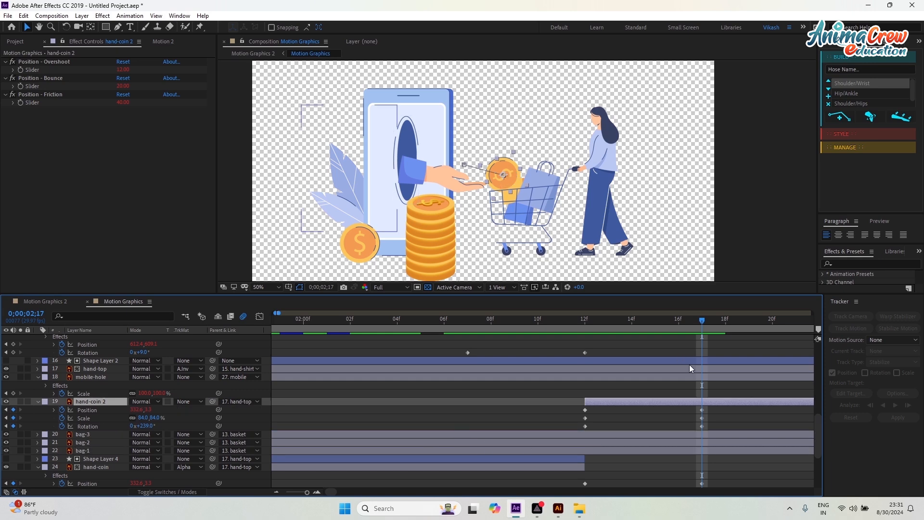
Reposition the hand-coin 2 coin deeper inside the basket at 0;00;02;17 and preview its fall.
left_click_drag(515, 175, 544, 200)
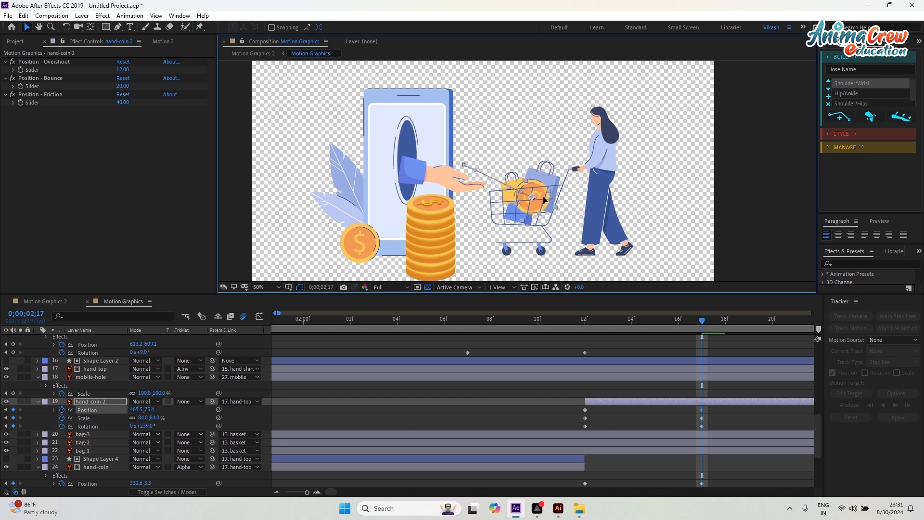
scroll(502, 367, "down", 1)
left_click_drag(598, 320, 525, 324)
key("space")
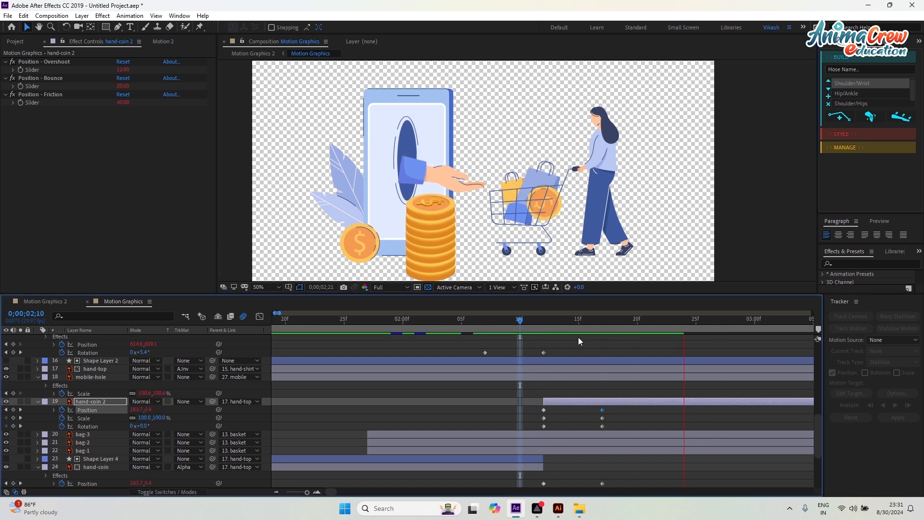
left_click(605, 330)
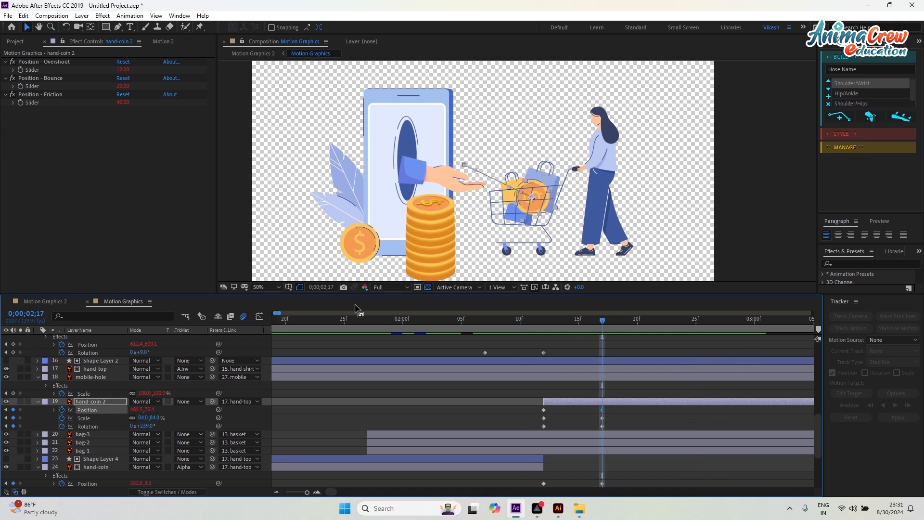
Delete the Position Overshoot, Bounce and Friction effects from hand-coin 2.
left_click(63, 63)
left_click(56, 79, "ctrl")
left_click(56, 95, "ctrl")
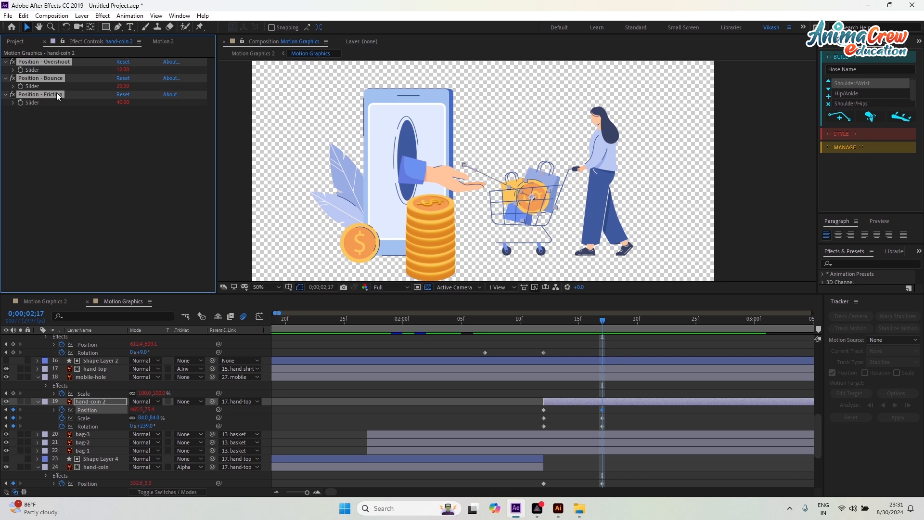
key("Delete")
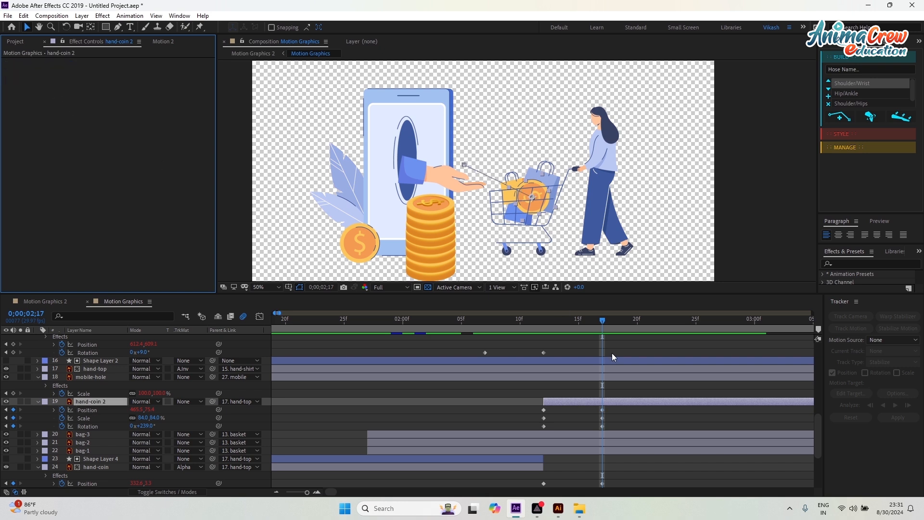
Move the end Position, Scale and Rotation keyframes of hand-coin 2 to 0;00;02;20 and preview the slower fall.
left_click_drag(619, 409, 646, 410)
left_click_drag(602, 320, 521, 328)
key("space")
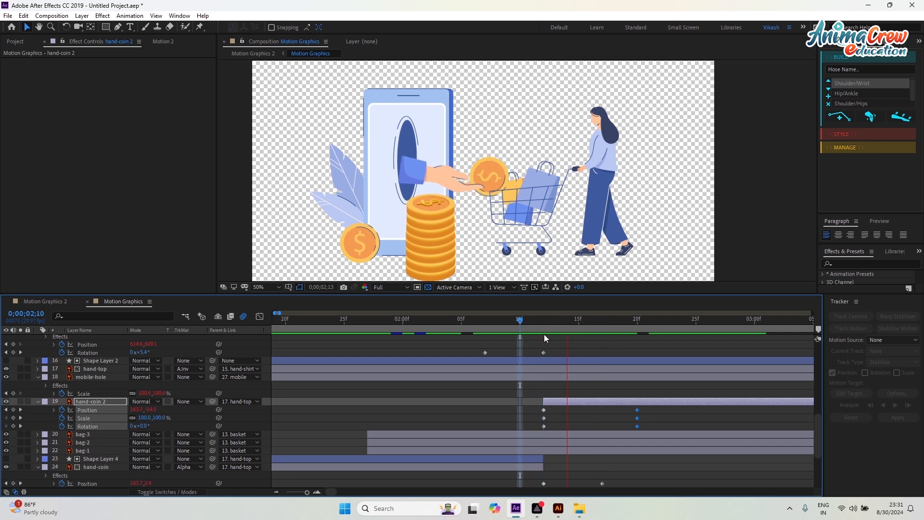
key("space")
left_click_drag(695, 323, 496, 339)
key("space")
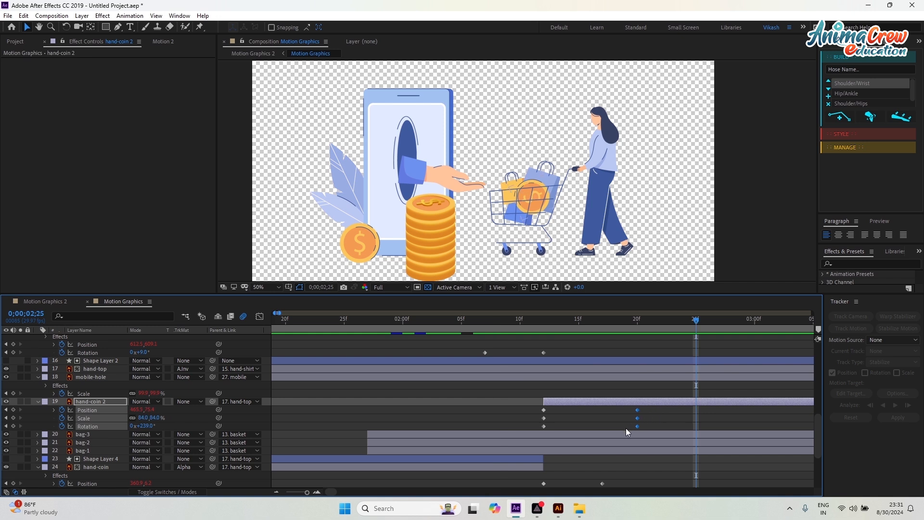
Delay hand-coin 2's end Position, Scale and Rotation keyframes to 0;00;02;24 and play back the coin's fall.
left_click_drag(643, 409, 630, 427)
left_click_drag(628, 331, 518, 339)
key("space")
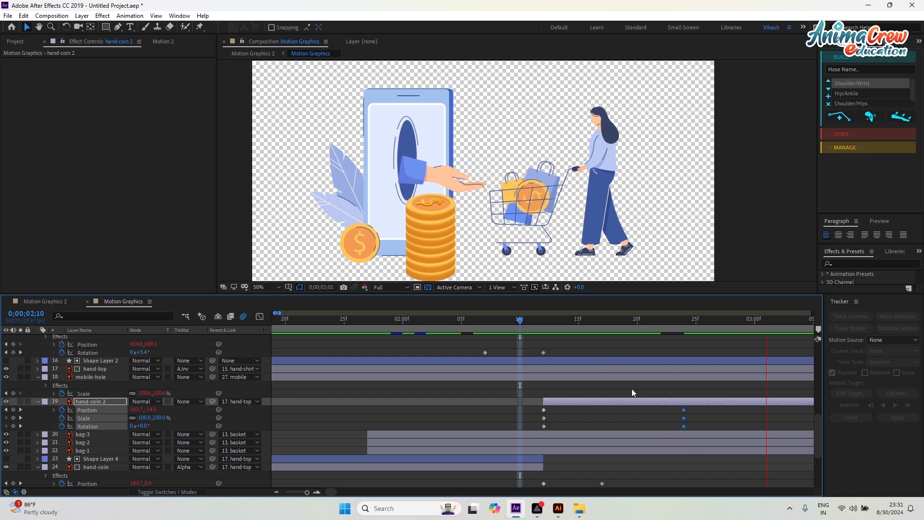
Apply Easy Ease to hand-coin 2's falling Position keyframes, lengthen the end influence in the speed graph, and preview the motion.
left_click_drag(701, 408, 533, 429)
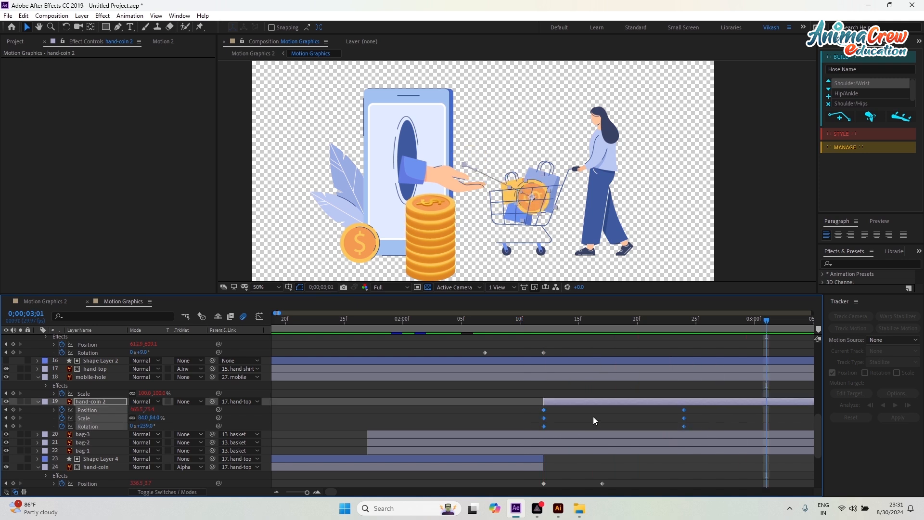
left_click(632, 418)
left_click_drag(705, 409, 531, 411)
key("F9")
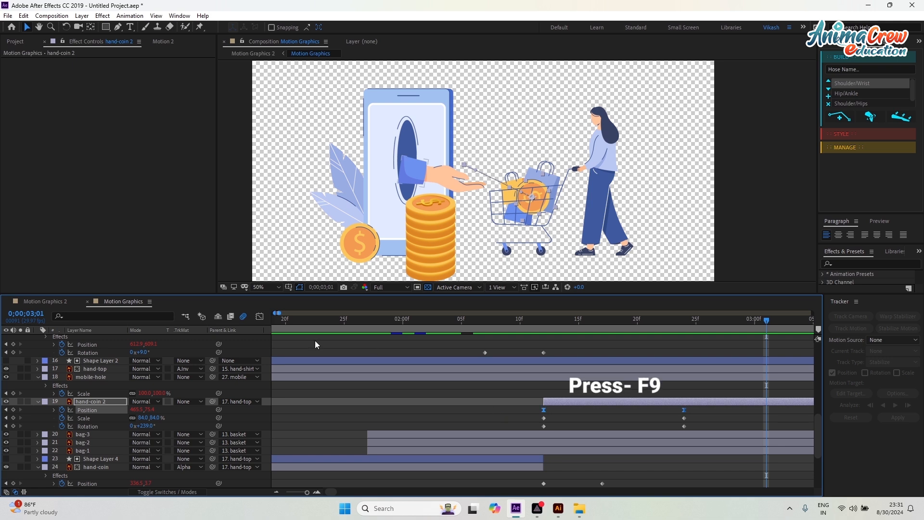
left_click_drag(694, 426, 614, 463)
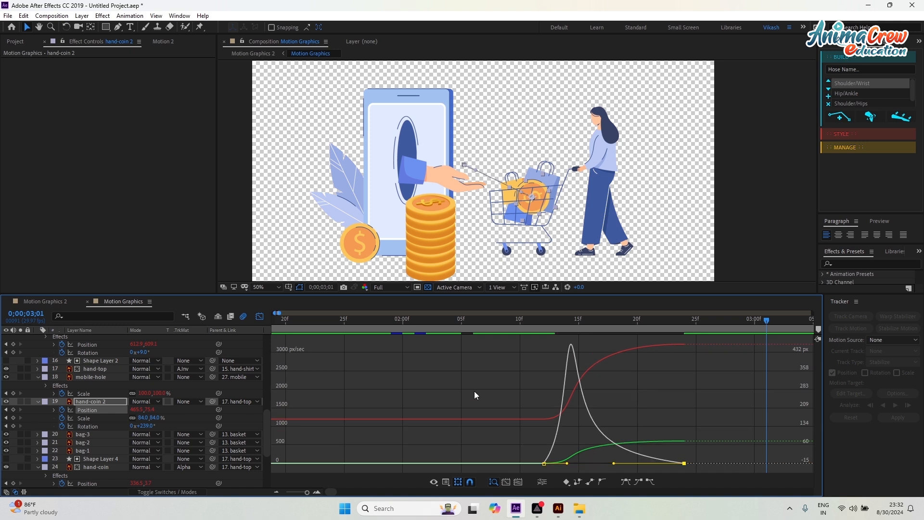
key("shift+F3")
left_click_drag(710, 321, 520, 327)
key("space")
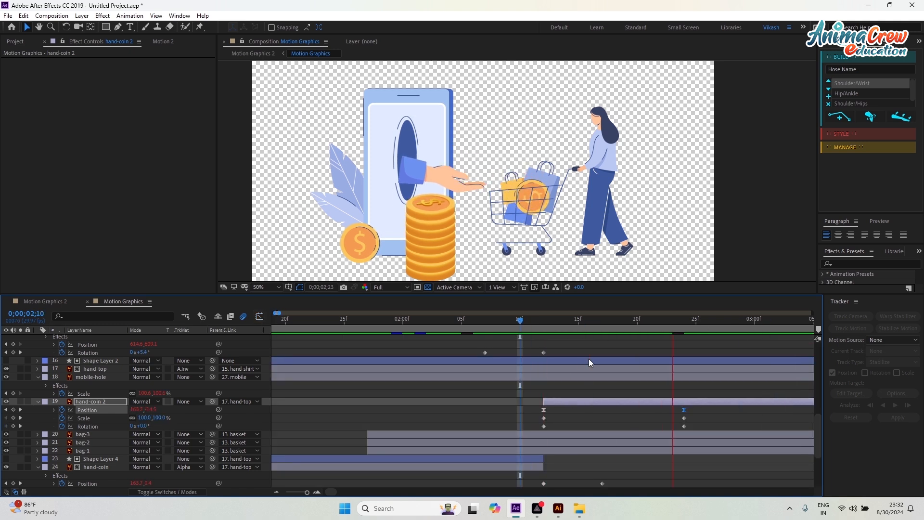
key("space")
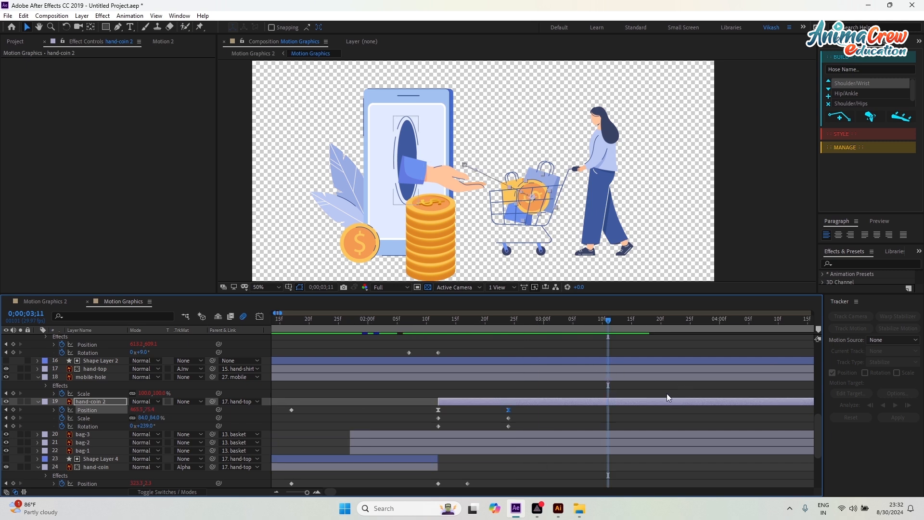
Apply Easy Ease to hand-coin 2's Scale and Rotation keyframes, lengthen their end influence in the graph, and preview the result.
left_click_drag(526, 415, 414, 433)
key("F9")
left_click(259, 317)
mouse_move(526, 448)
left_mouse_down()
mouse_move(500, 465)
mouse_move(473, 456)
left_mouse_up()
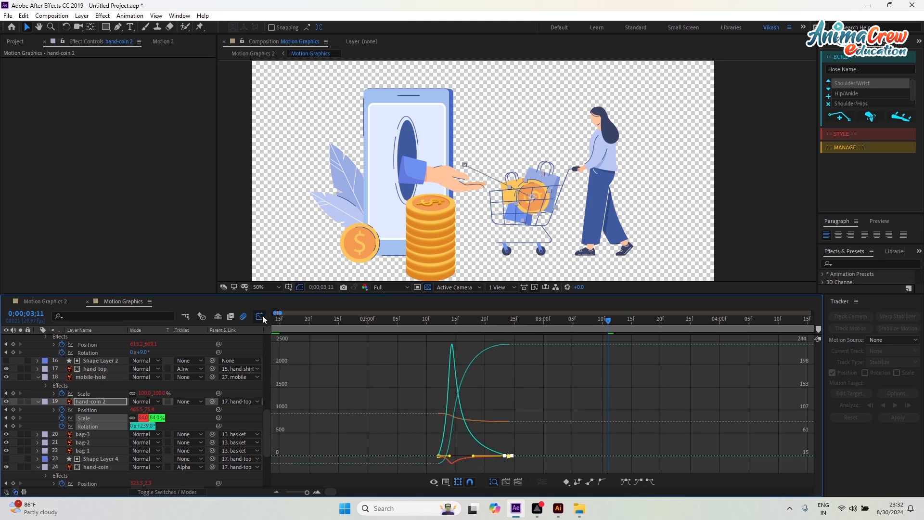
left_click(263, 317)
left_click_drag(432, 327, 426, 327)
key("space")
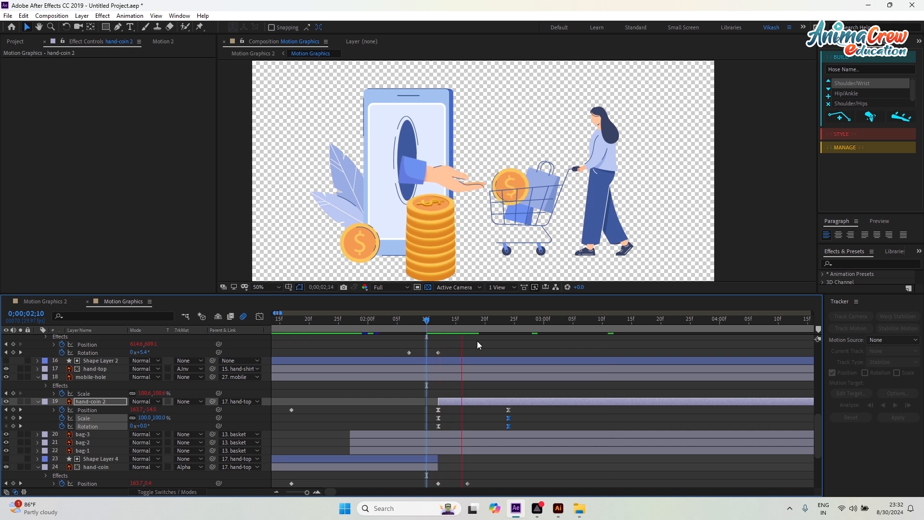
key("space")
Move hand-coin 2's end Position, Scale and Rotation keyframes to 0;00;03;09 and review the coin's fall into the basket.
left_click_drag(515, 407, 502, 430)
left_click_drag(553, 411, 597, 410)
key("space")
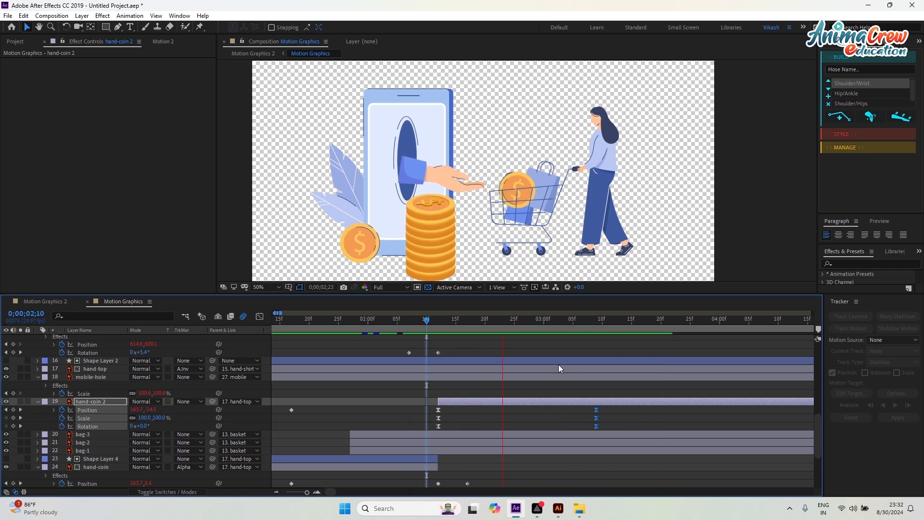
key("space")
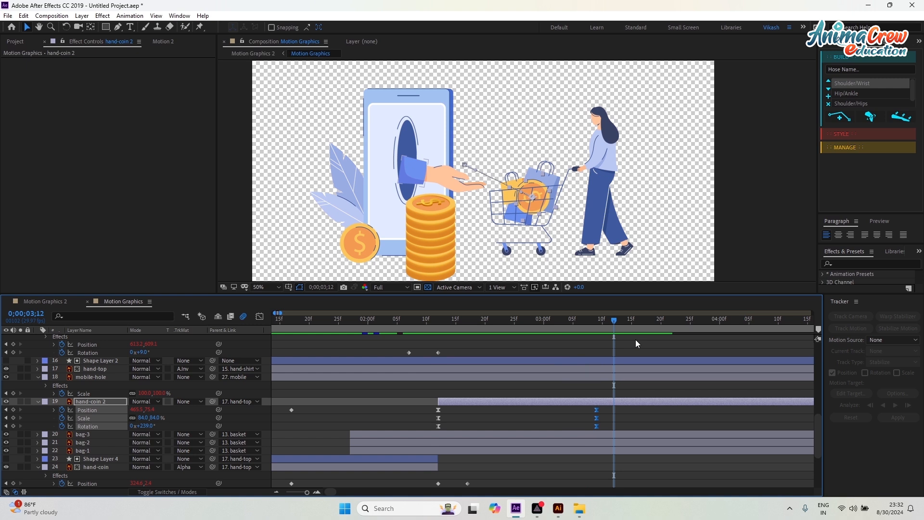
left_click_drag(613, 326, 445, 335)
scroll(543, 355, "down", 3)
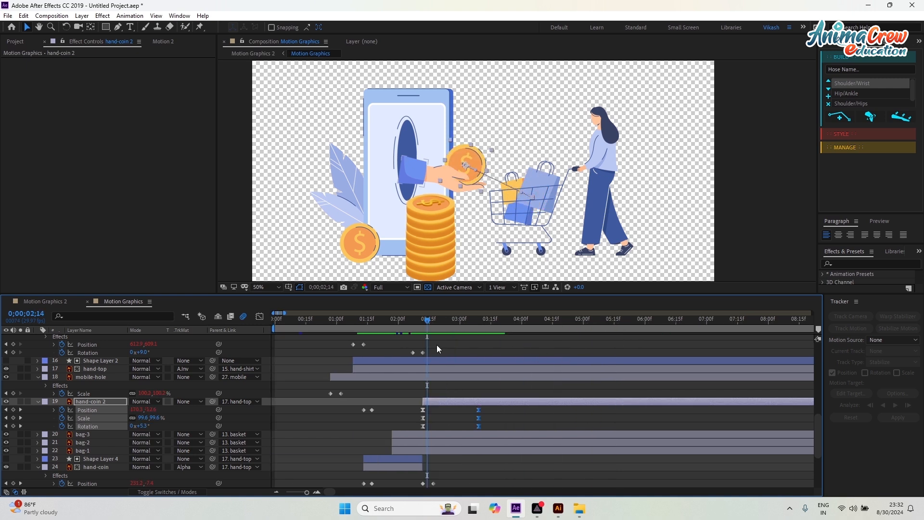
mouse_move(429, 325)
left_mouse_down()
mouse_move(361, 332)
mouse_move(428, 331)
left_mouse_up()
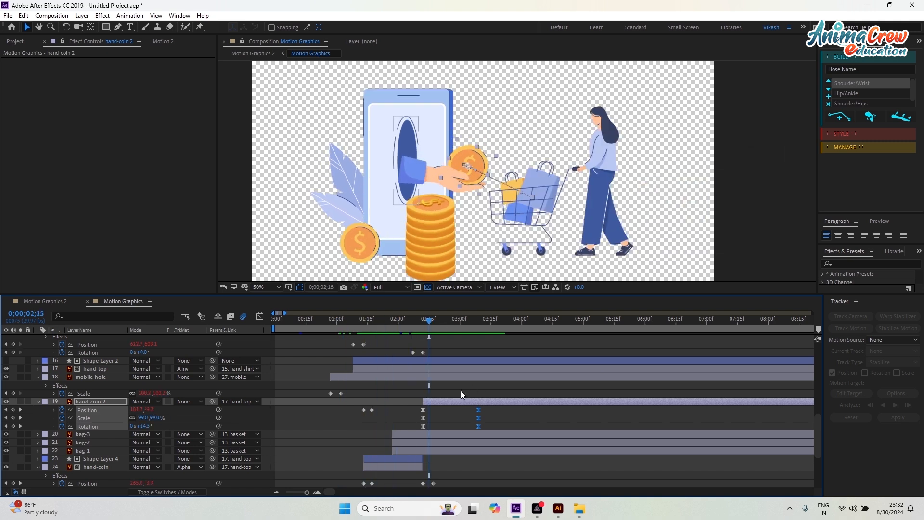
Add Position keyframes to bag-3, bag-2 and bag-1 at 0;00;01;27.
left_click(415, 432)
scroll(473, 354, "up", 2)
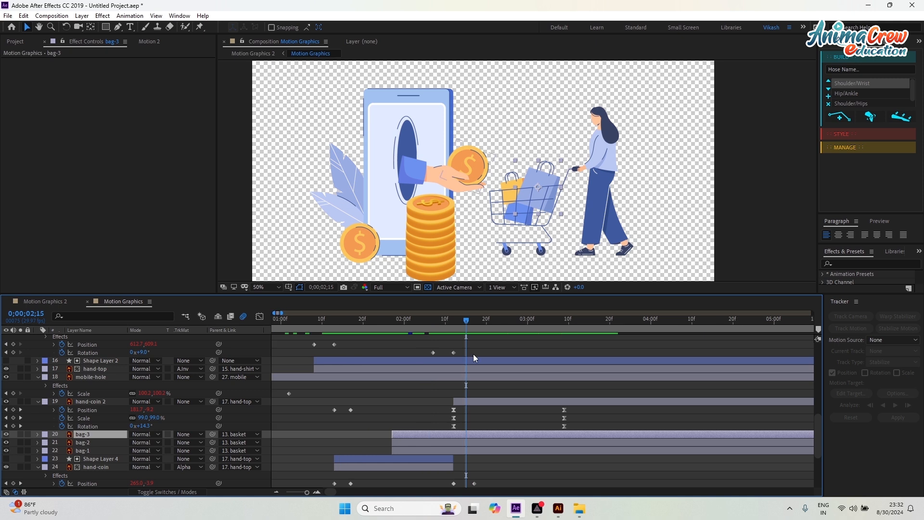
left_click_drag(458, 322, 391, 347)
left_click(411, 451, "shift")
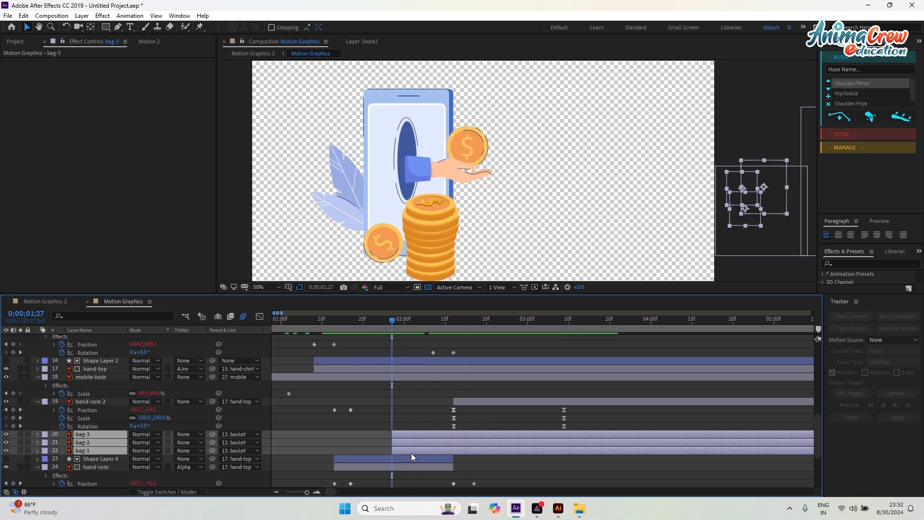
key("p")
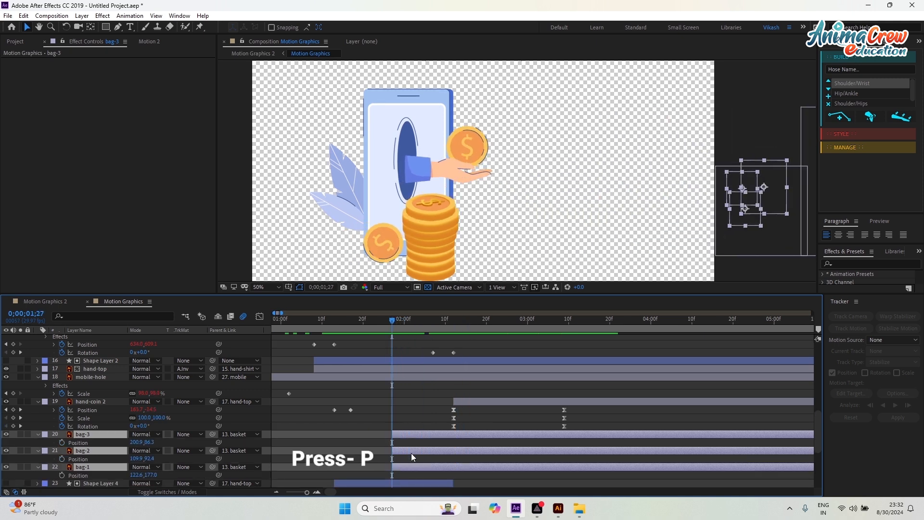
left_click(62, 442)
Add Position keyframes holding the current values of bag-3, bag-2 and bag-1 at 0;00;02;14, just after the girl's entrance ends.
left_click_drag(398, 322, 486, 333)
scroll(475, 343, "up", 3)
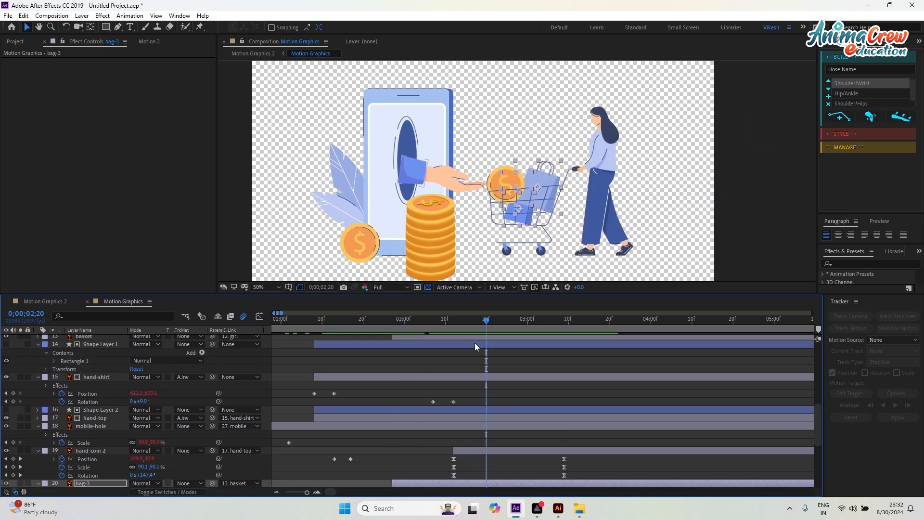
scroll(479, 344, "up", 3)
scroll(440, 357, "up", 2)
left_click_drag(575, 325, 536, 327)
scroll(552, 376, "down", 2)
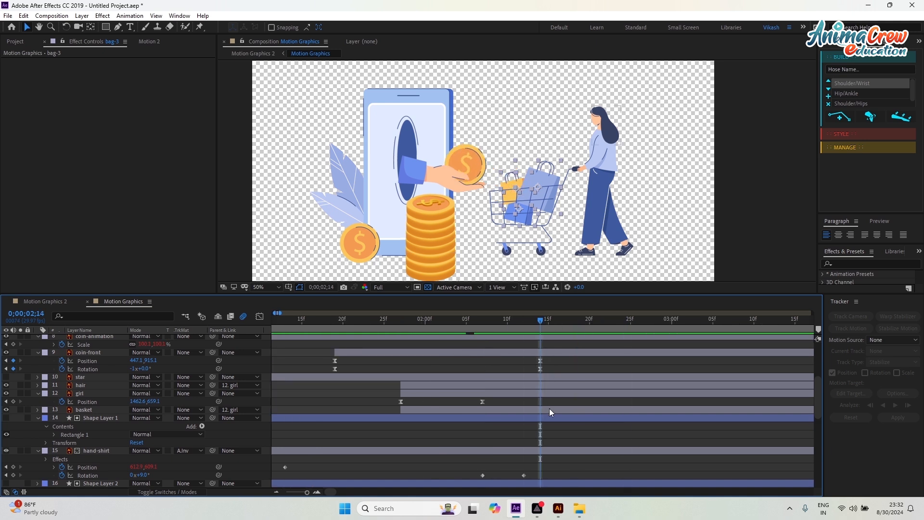
scroll(548, 405, "down", 2)
scroll(545, 417, "down", 5)
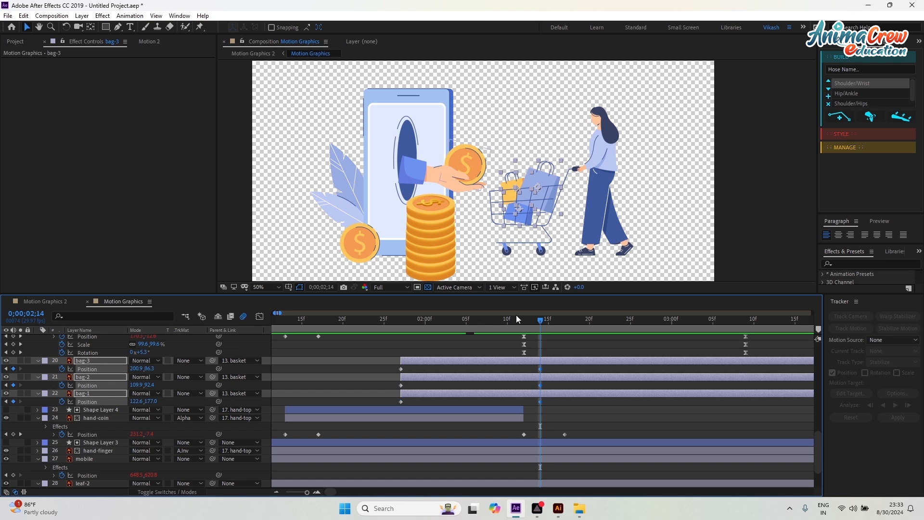
Shift the starting positions of bag-3, bag-2 and bag-1 left by 40 px at 0;00;01;27 and preview their movement.
left_click(403, 332)
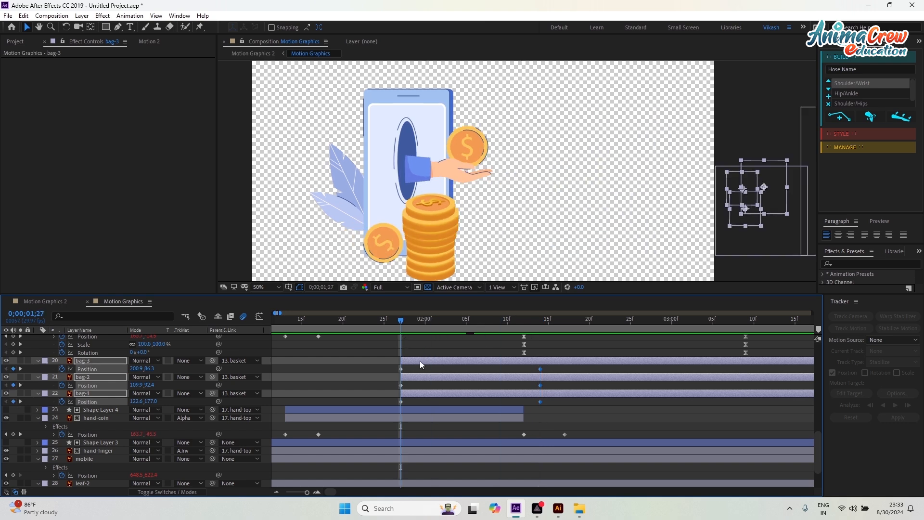
left_click_drag(413, 366, 389, 404)
key("shift+Left")
key("shift+Left")
key("shift+Left")
key("shift+Left")
key("shift+Left")
key("shift+Left")
key("shift+Left")
key("shift+Left")
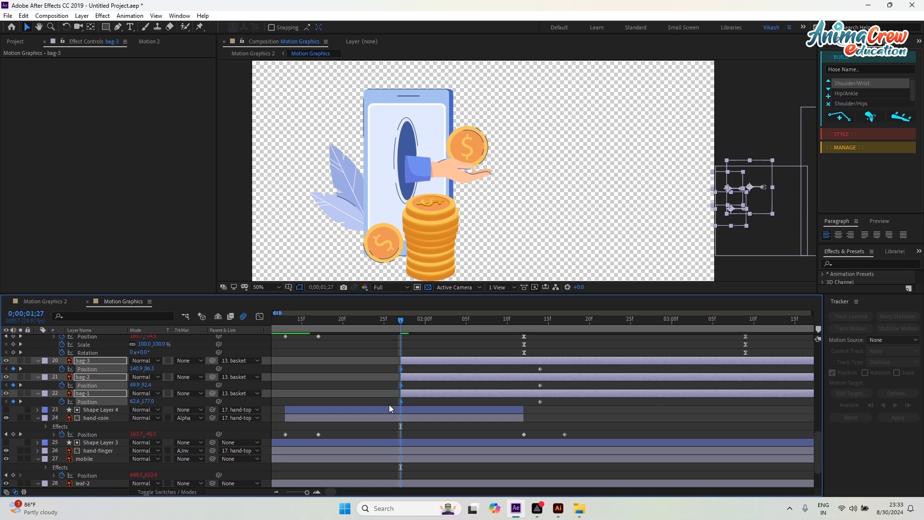
key("shift+Right")
key("shift+Right")
key("shift+Right")
key("shift+Right")
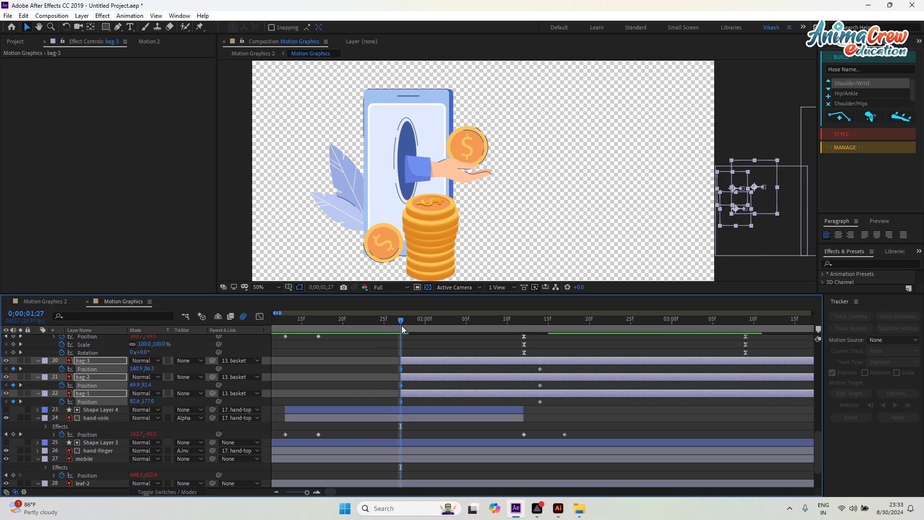
mouse_move(402, 322)
left_mouse_down()
mouse_move(467, 325)
mouse_move(393, 322)
left_mouse_up()
key("space")
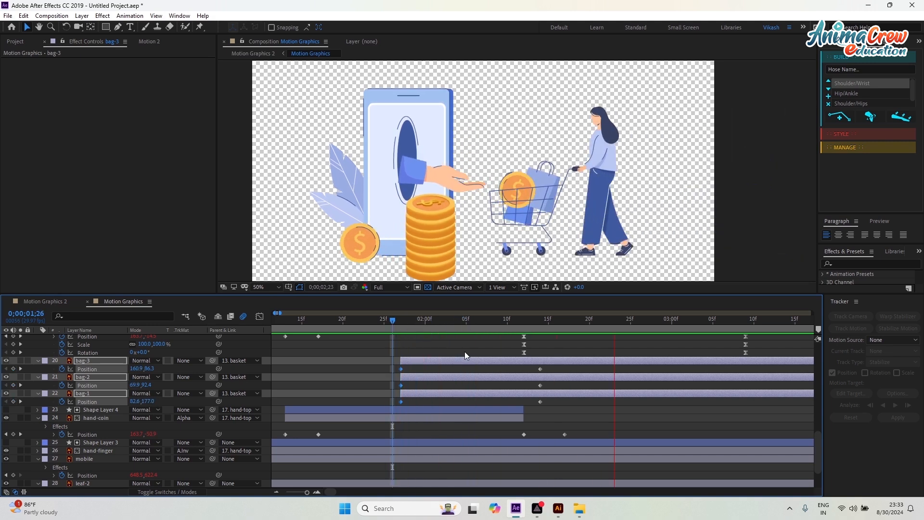
Apply Motion 2's Excite to all Position keyframes of bag-3, bag-2 and bag-1.
left_click(543, 330)
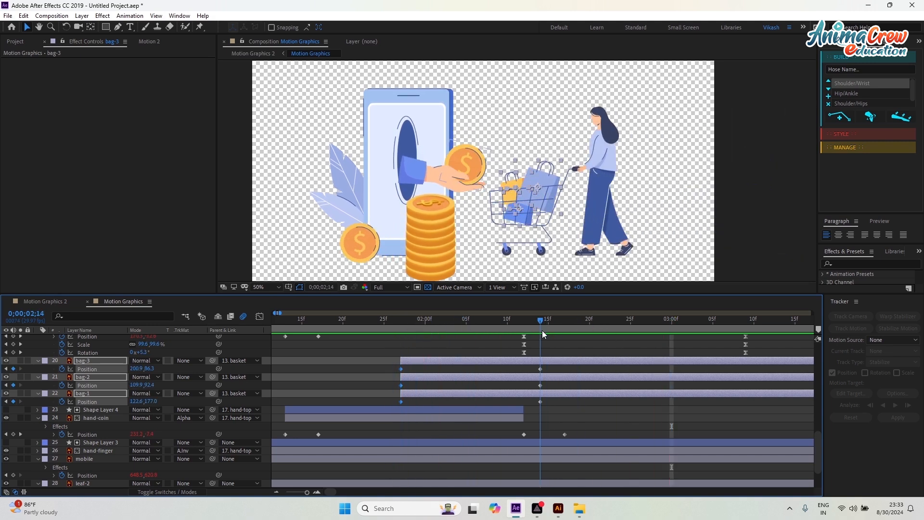
left_click_drag(557, 368, 386, 403)
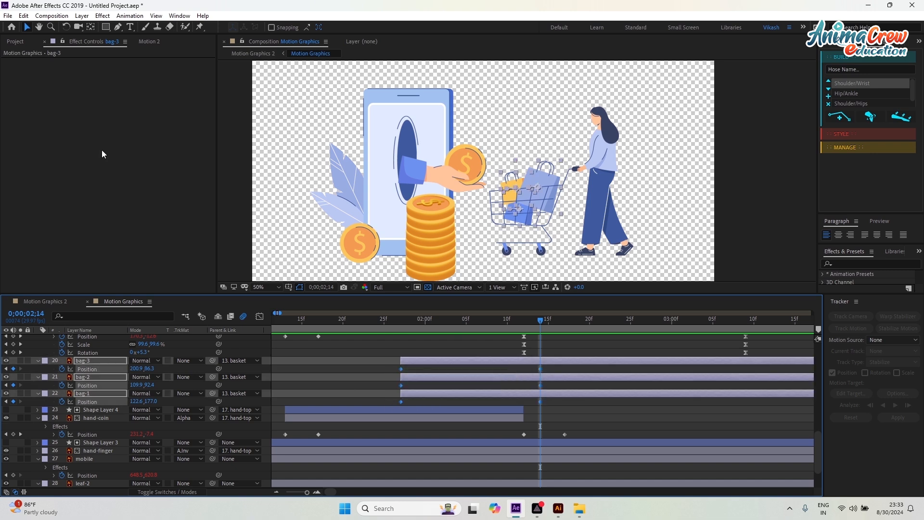
left_click(149, 41)
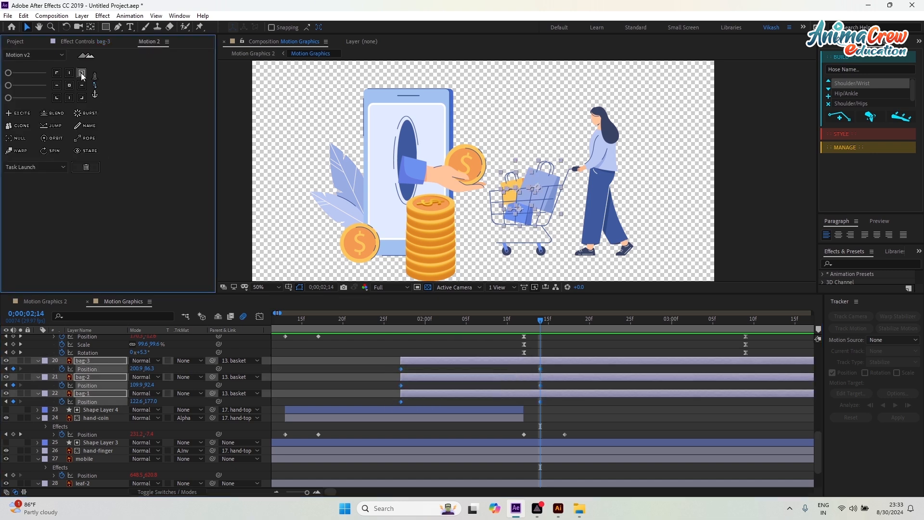
left_click(18, 113)
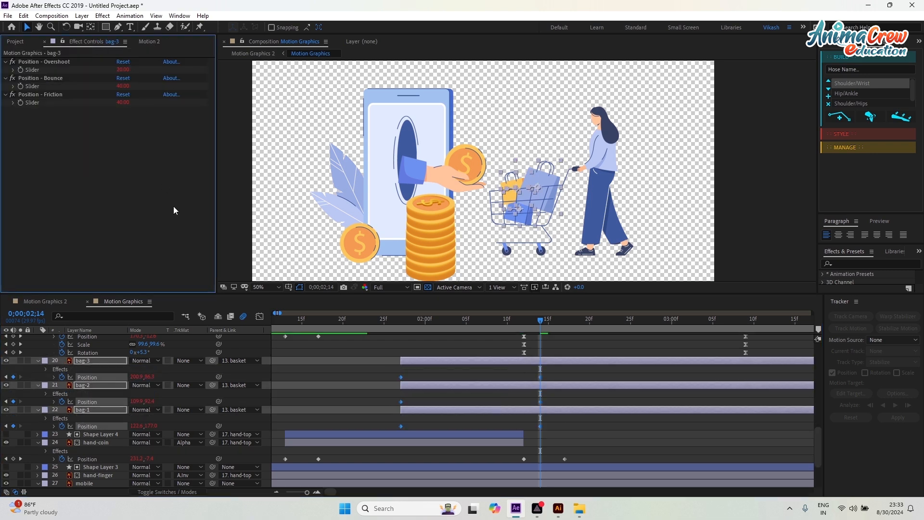
Set bag-3's Position Overshoot to 12, Bounce to 20 and Friction to 60.
left_click(411, 361)
left_click(411, 361)
left_click(120, 69)
type("12")
key("Tab")
type("20")
key("Tab")
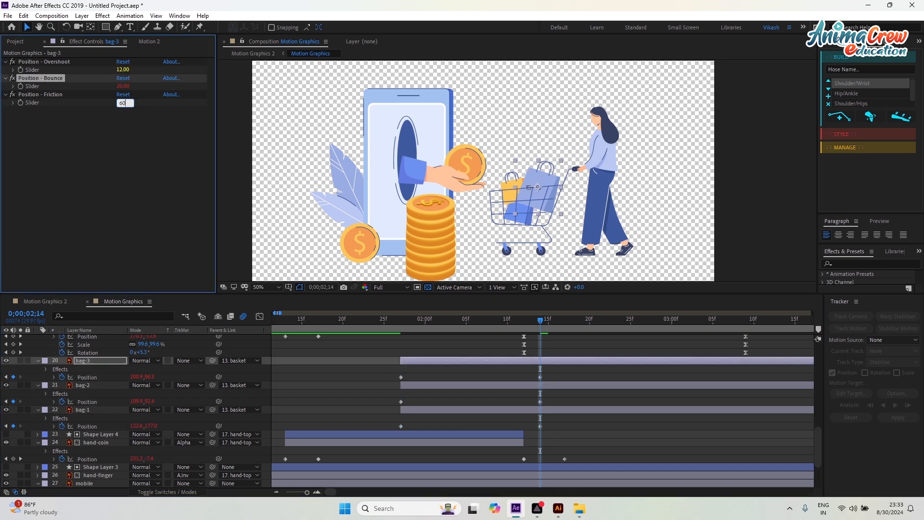
type("60")
key("Return")
Set bag-2's Position Overshoot to 12, Bounce to 20 and Friction to 60.
left_click(515, 385)
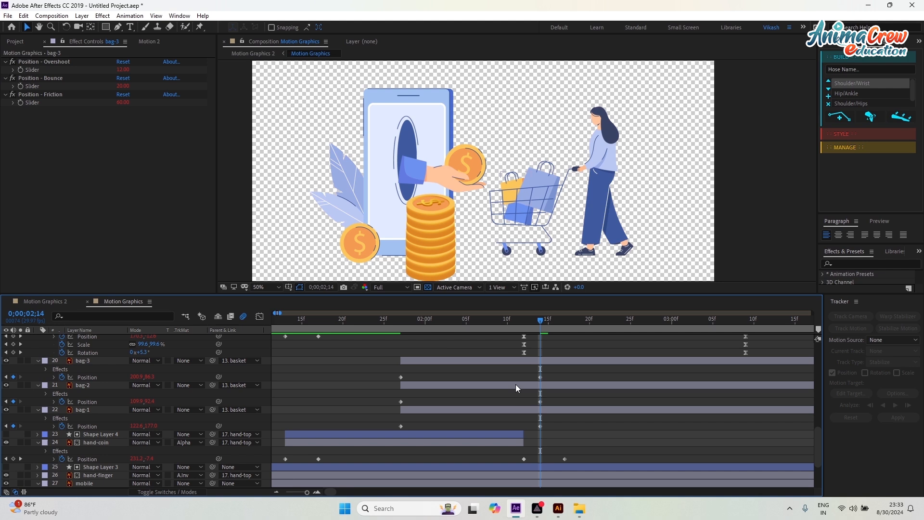
left_click(123, 70)
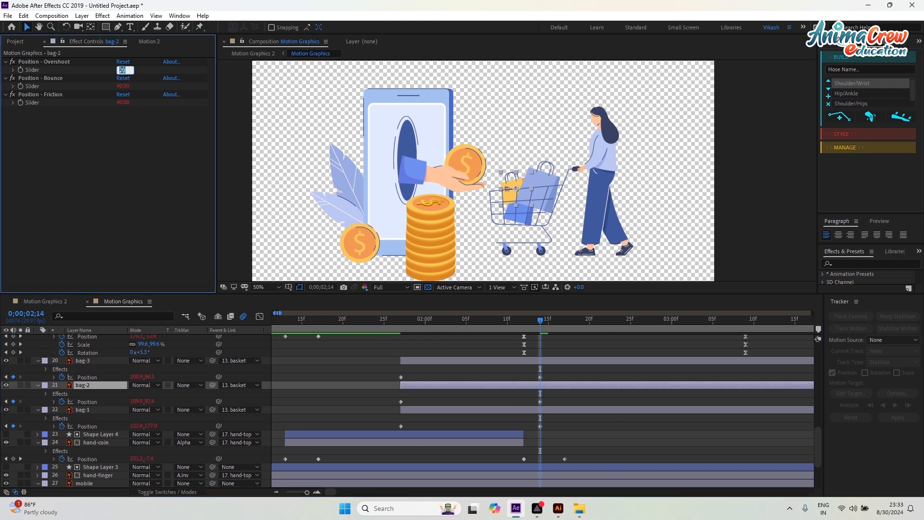
type("20")
key("Tab")
type("60")
key("Return")
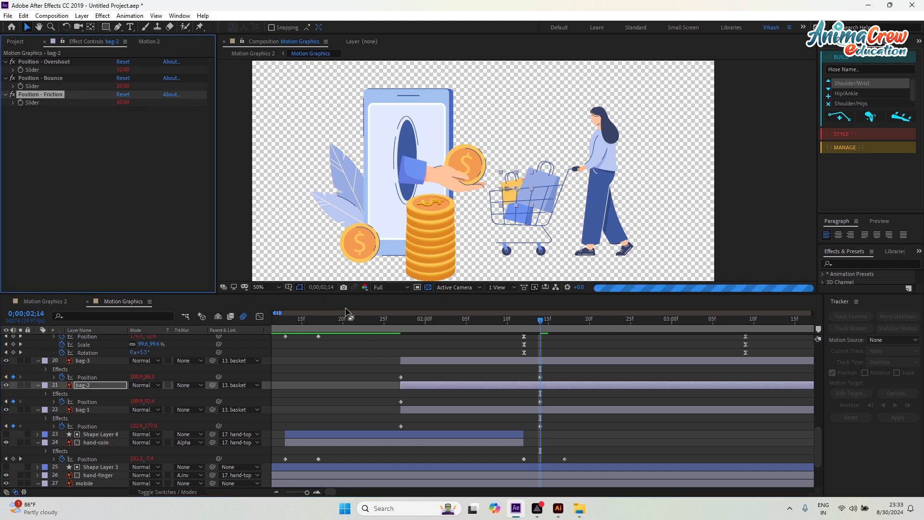
Set bag-1's Position Overshoot to 12, Bounce to 20 and Friction to 60.
left_click(455, 406)
left_click(126, 70)
type("12")
key("Tab")
type("20")
key("Tab")
type("60")
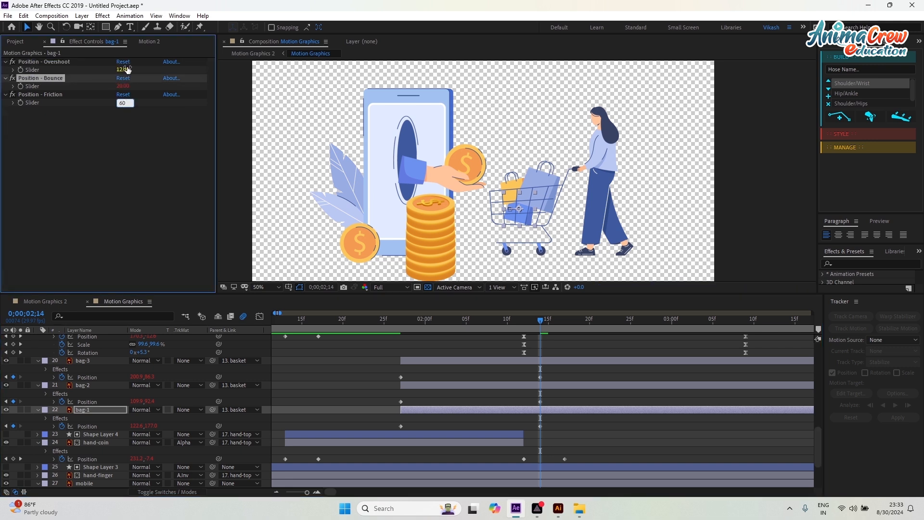
key("Return")
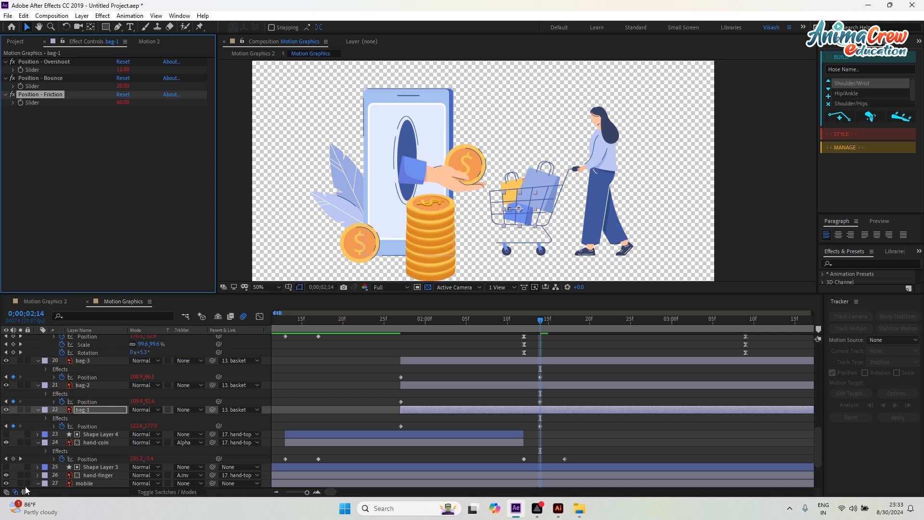
Make the bg layer visible and fit the whole composition in the viewer.
scroll(53, 465, "down", 3)
left_click(6, 484)
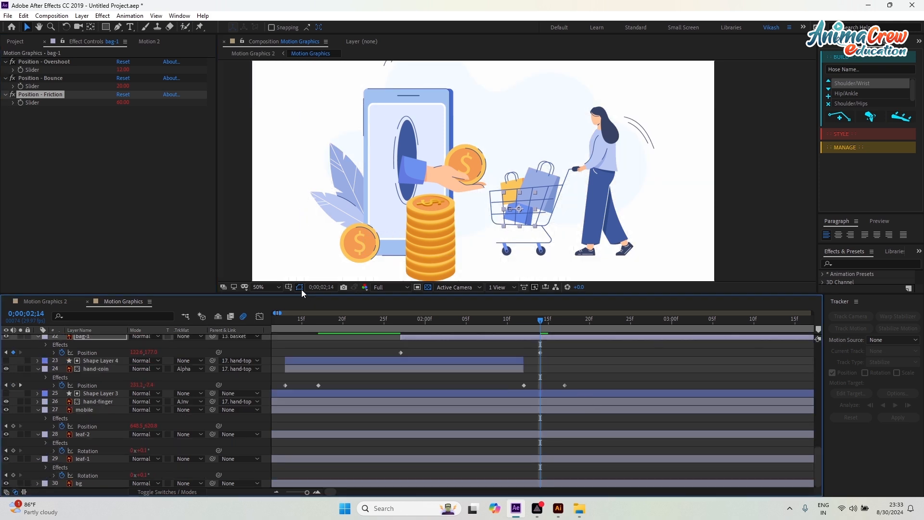
left_click(273, 288)
left_click(278, 299)
Preview the whole animation from 0;00;00;00 until the coin has dropped into the cart.
scroll(548, 380, "down", 3)
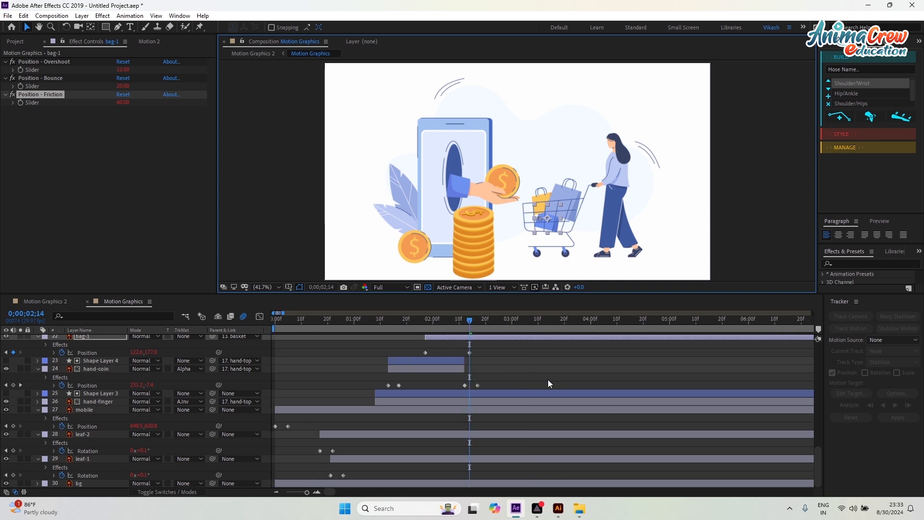
left_click_drag(491, 324, 266, 326)
key("space")
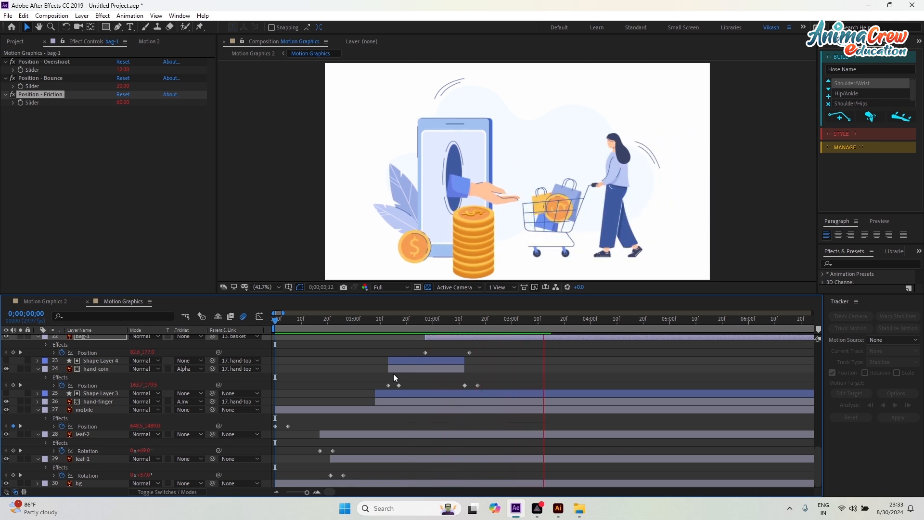
key("space")
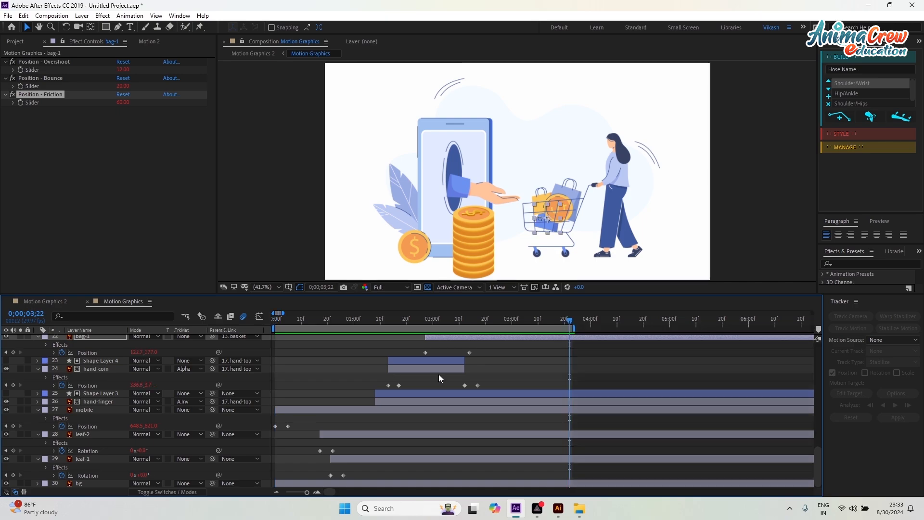